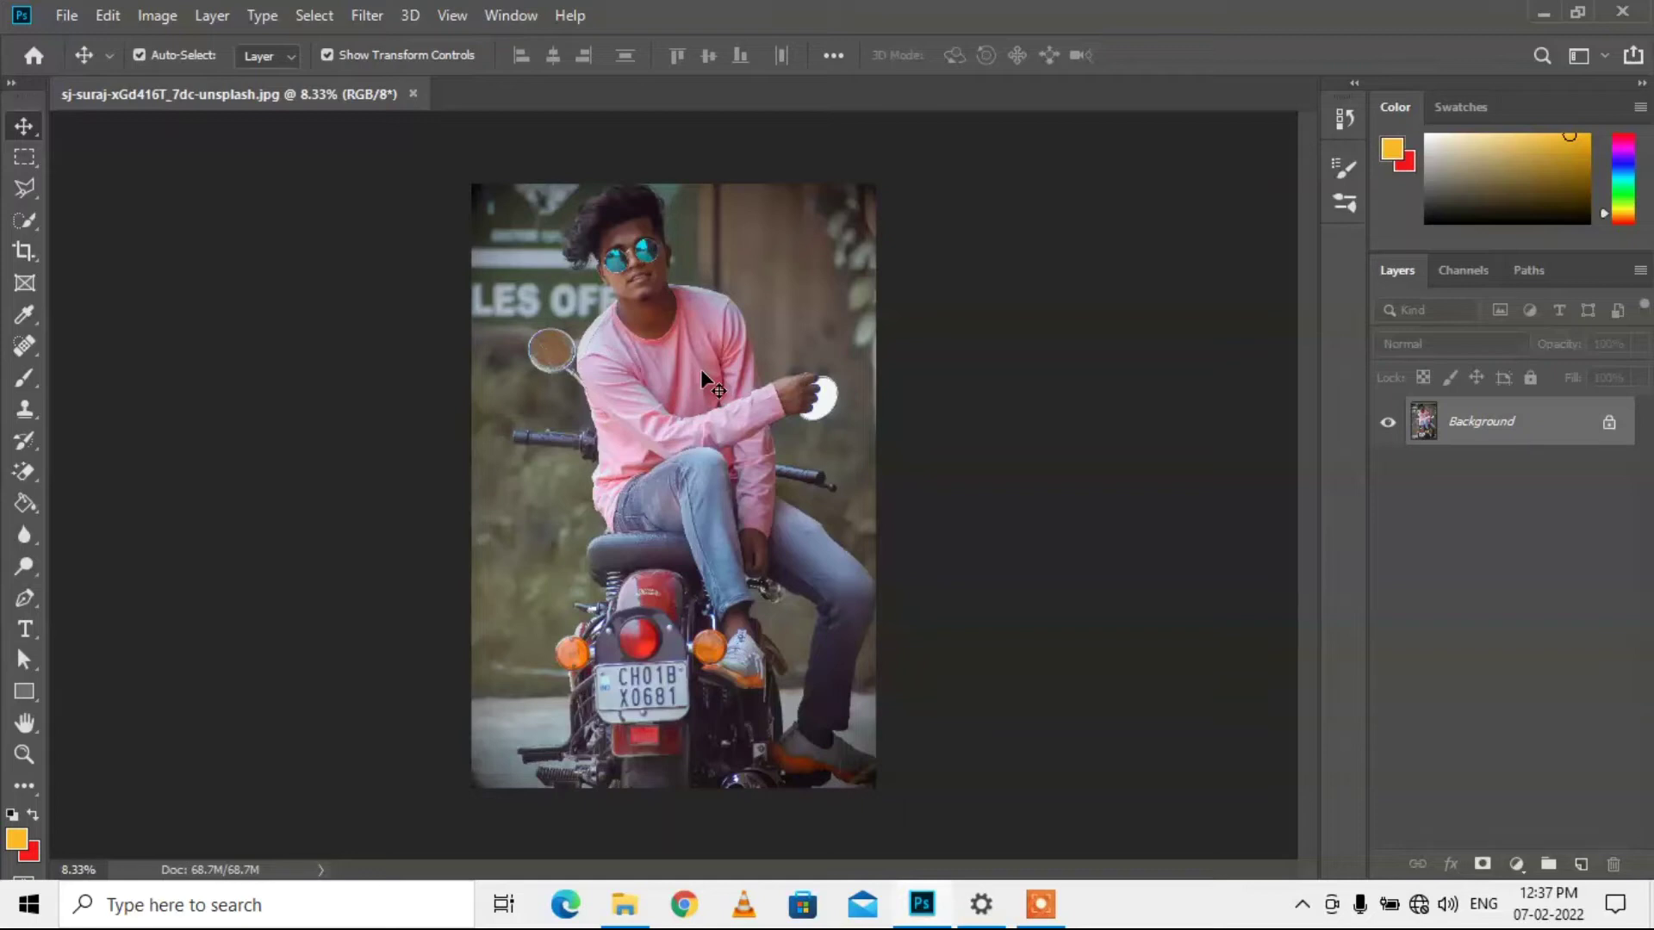
# Step: Unlock the background into Layer 0 and duplicate it as Layer 0 copy
pyautogui.scroll(1, 700, 369)
pyautogui.scroll(1, 700, 369)
pyautogui.scroll(-1, 700, 369)
pyautogui.scroll(-1, 700, 368)
pyautogui.scroll(2, 700, 368)
pyautogui.scroll(-2, 700, 368)
pyautogui.click(1609, 428)
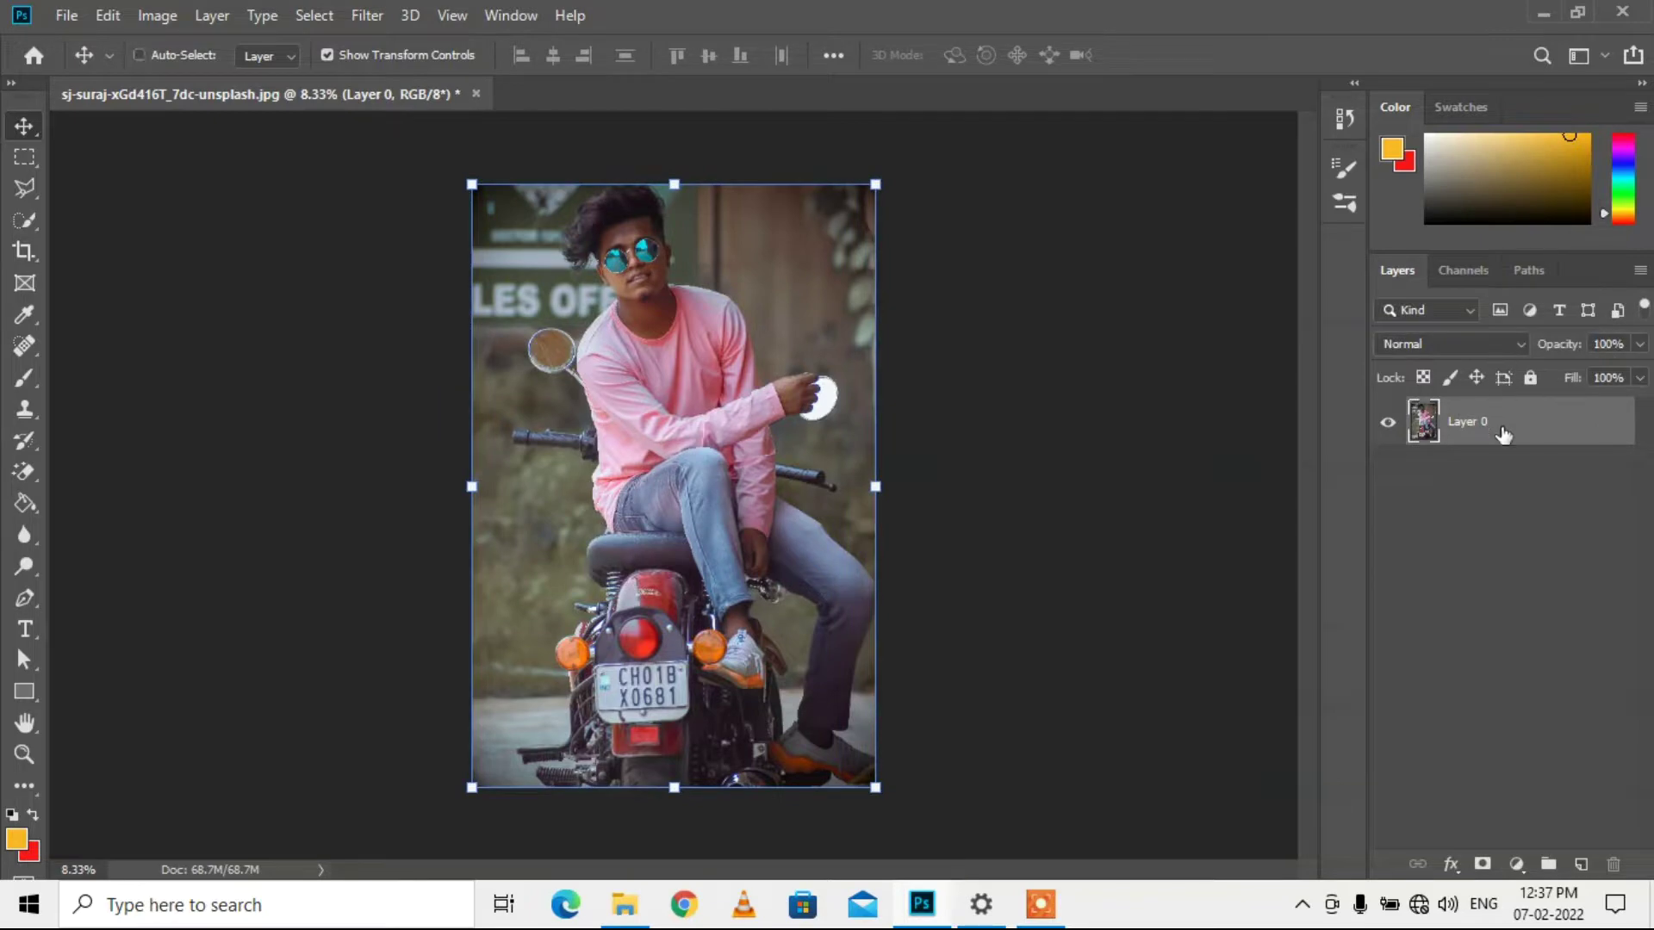
pyautogui.hotkey('ctrl', 'j')
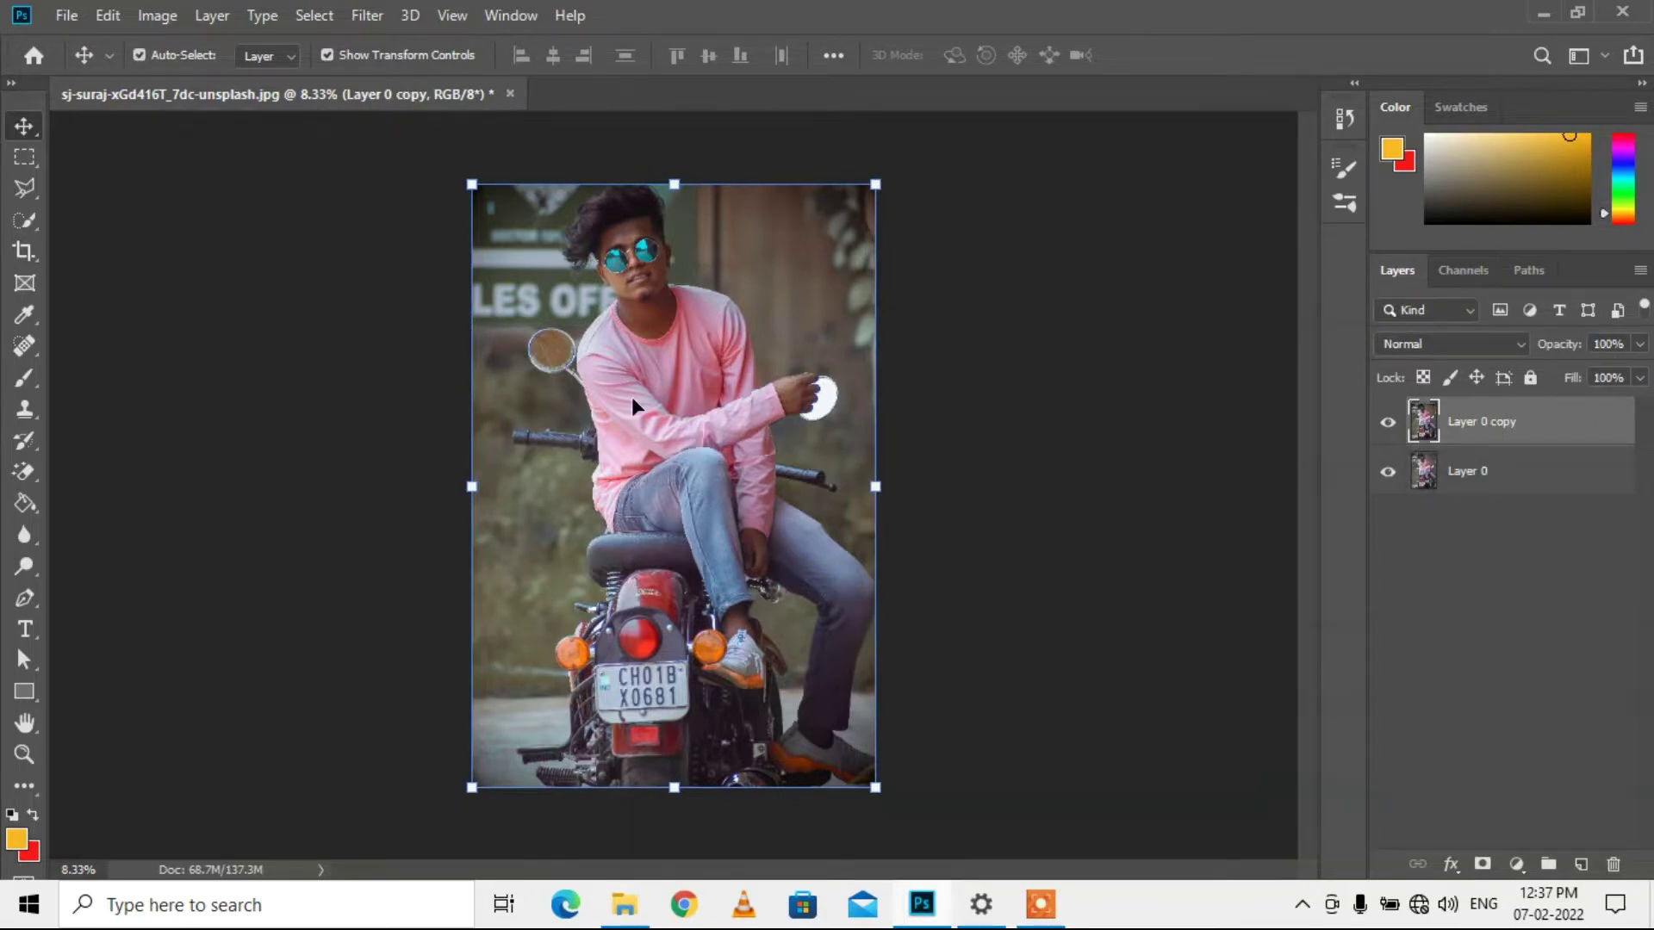
# Step: Frame the whole motorbike and open the Camera Raw filter on Layer 0 copy
pyautogui.scroll(1, 633, 400)
pyautogui.scroll(3, 635, 395)
pyautogui.scroll(-1, 738, 554)
pyautogui.moveTo(739, 554)
pyautogui.mouseDown()
pyautogui.moveTo(739, 615)
pyautogui.moveTo(738, 581)
pyautogui.mouseUp()
pyautogui.scroll(-1, 701, 494)
pyautogui.scroll(-1, 701, 495)
pyautogui.scroll(-1, 701, 494)
pyautogui.moveTo(701, 494); pyautogui.dragTo(715, 406)
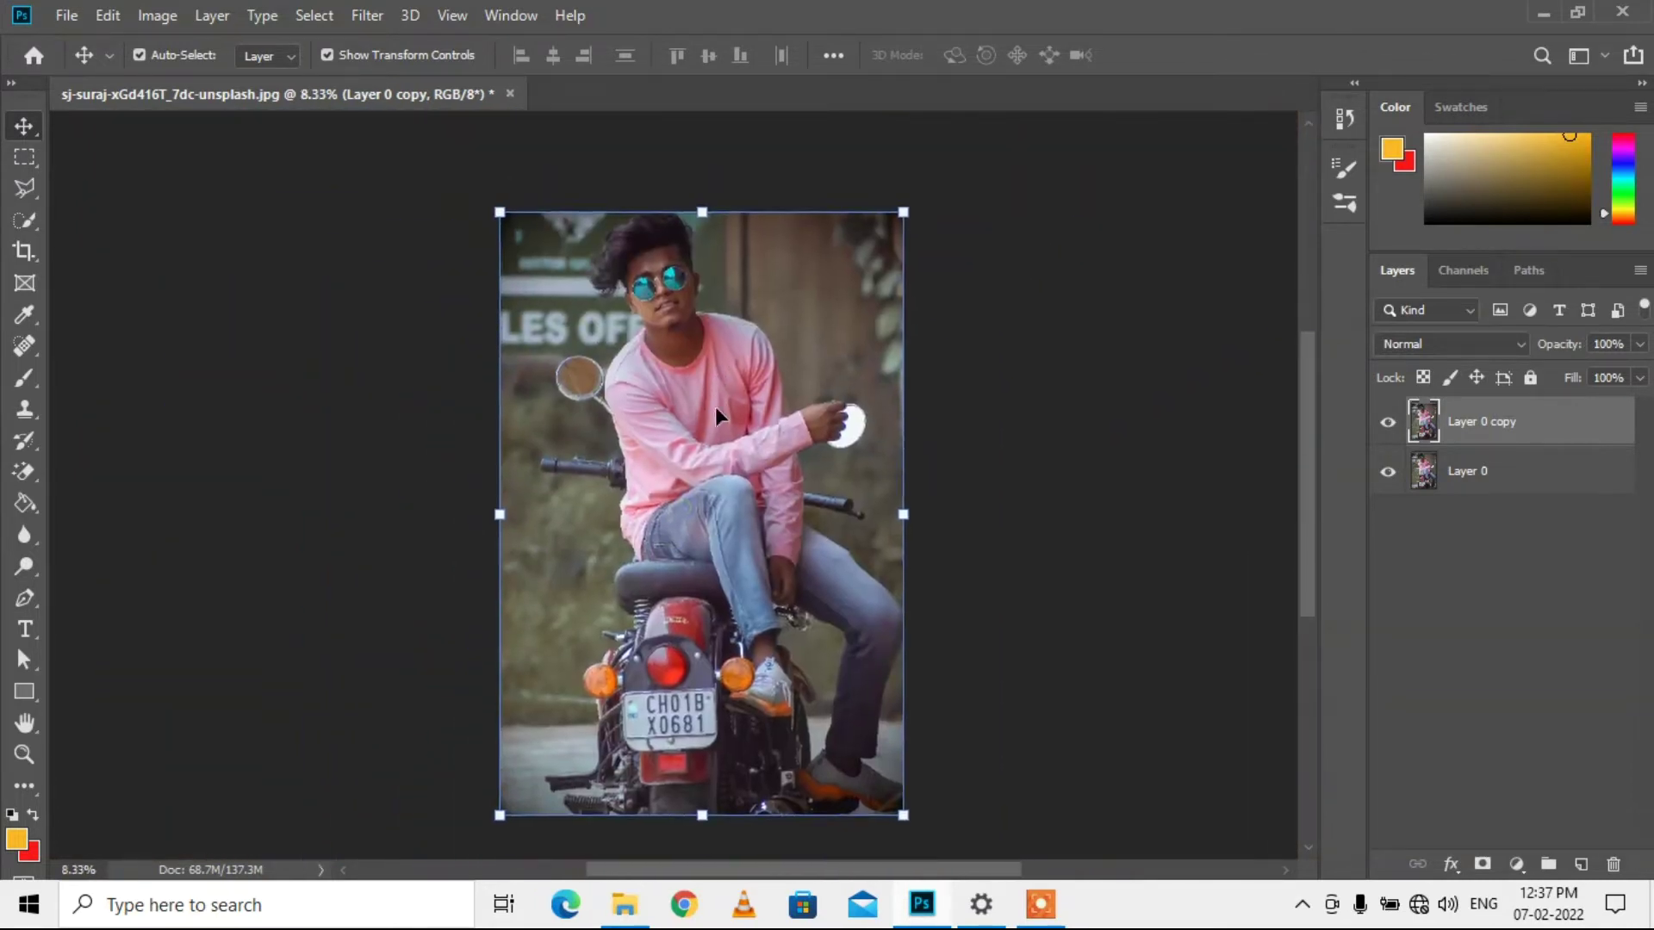
pyautogui.click(371, 15)
pyautogui.click(441, 159)
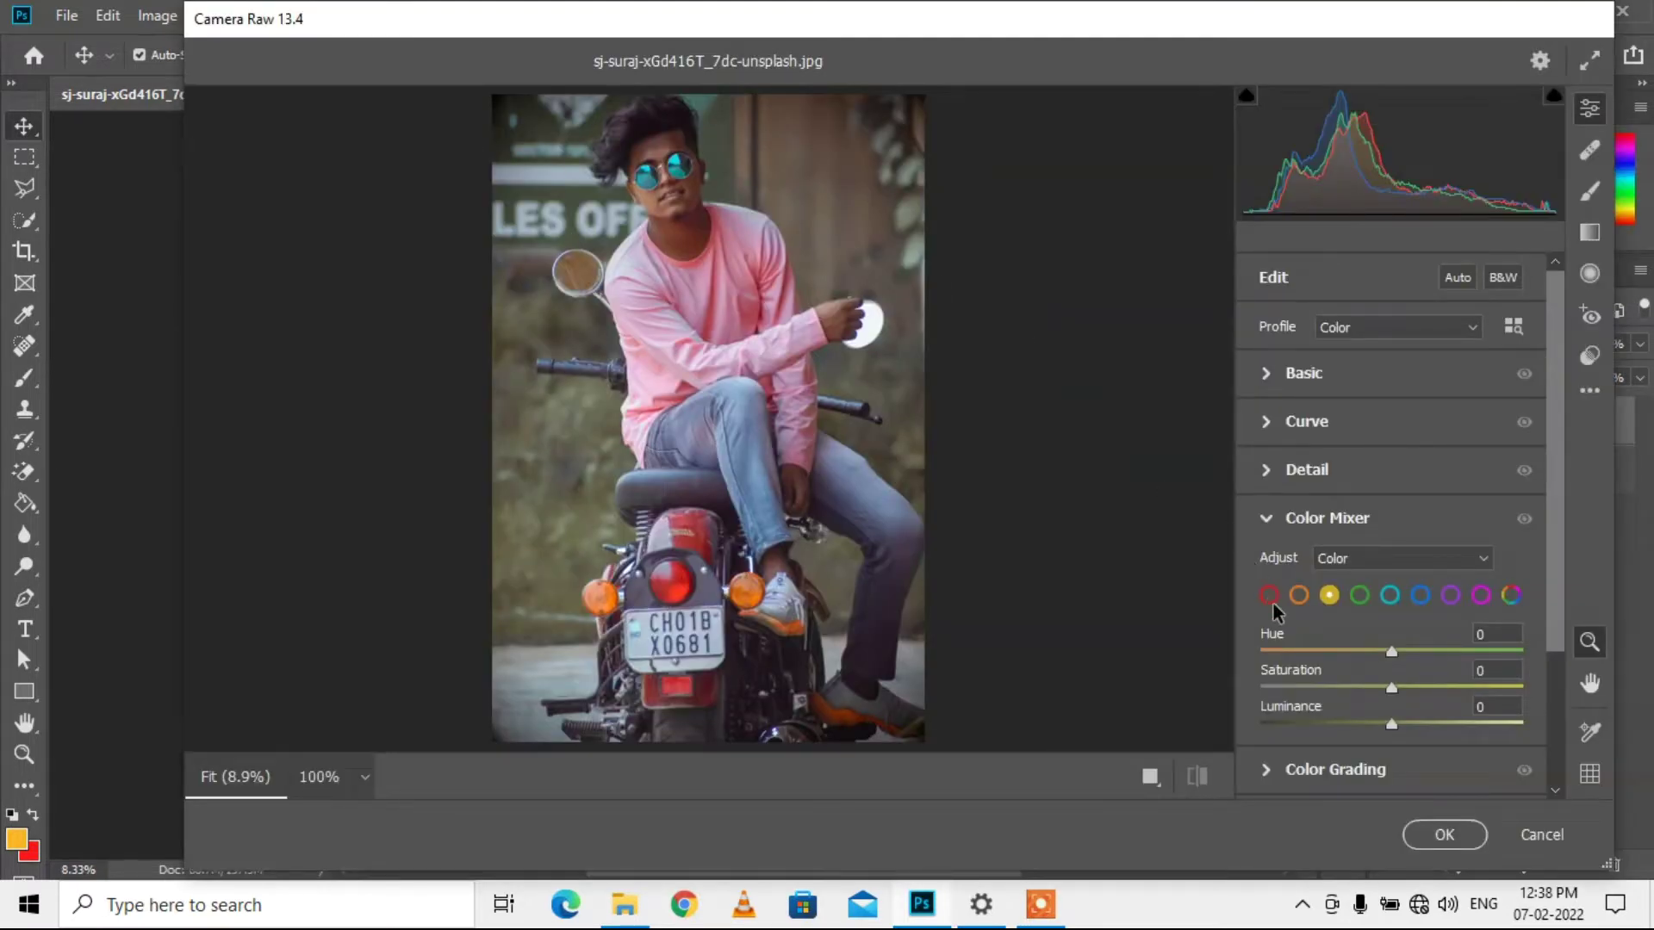
# Step: In Color Mixer, boost the reds to Saturation +22 and Luminance +15
pyautogui.click(1271, 599)
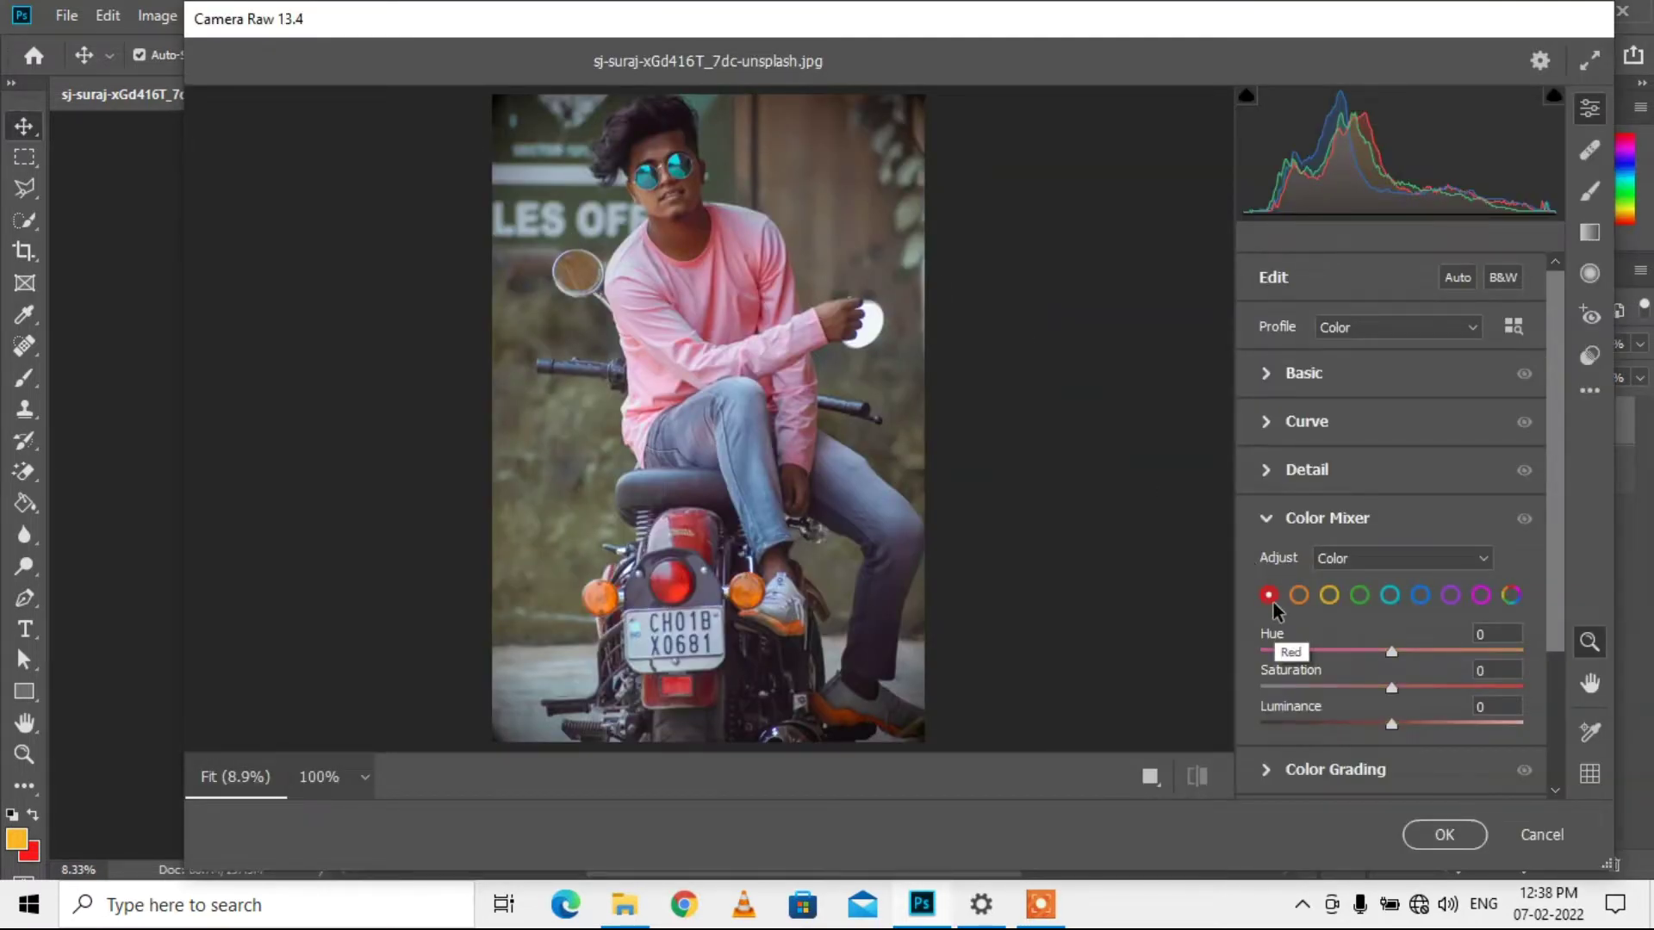
pyautogui.scroll(-2, 1382, 517)
pyautogui.scroll(-2, 1383, 525)
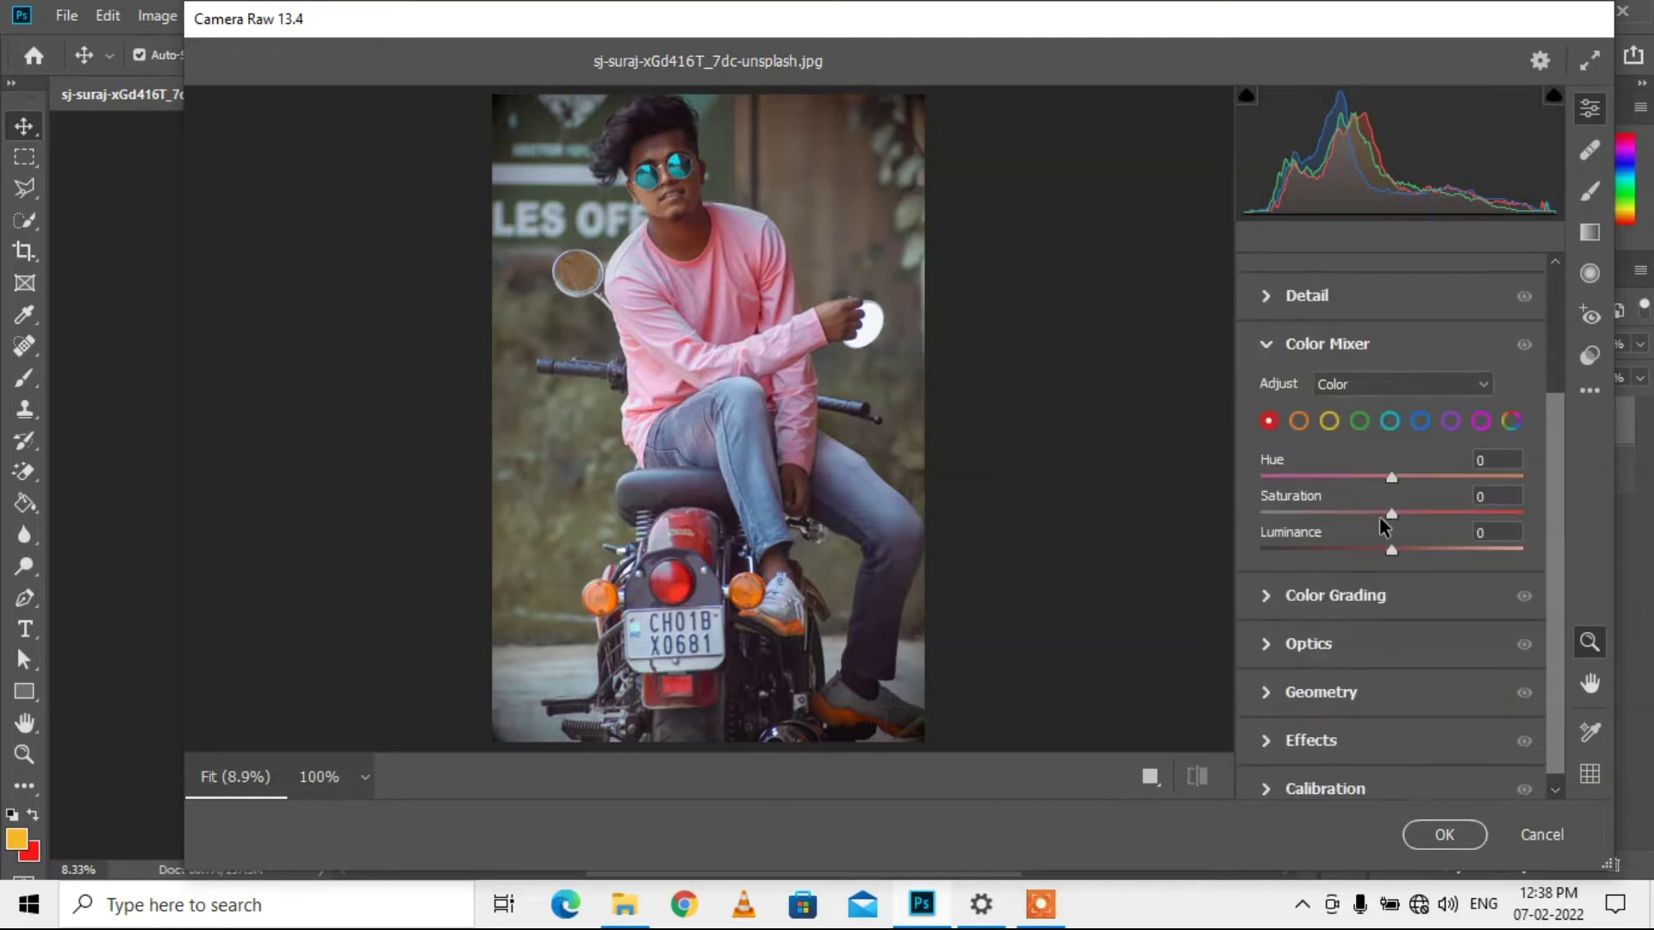
pyautogui.scroll(-1, 1378, 515)
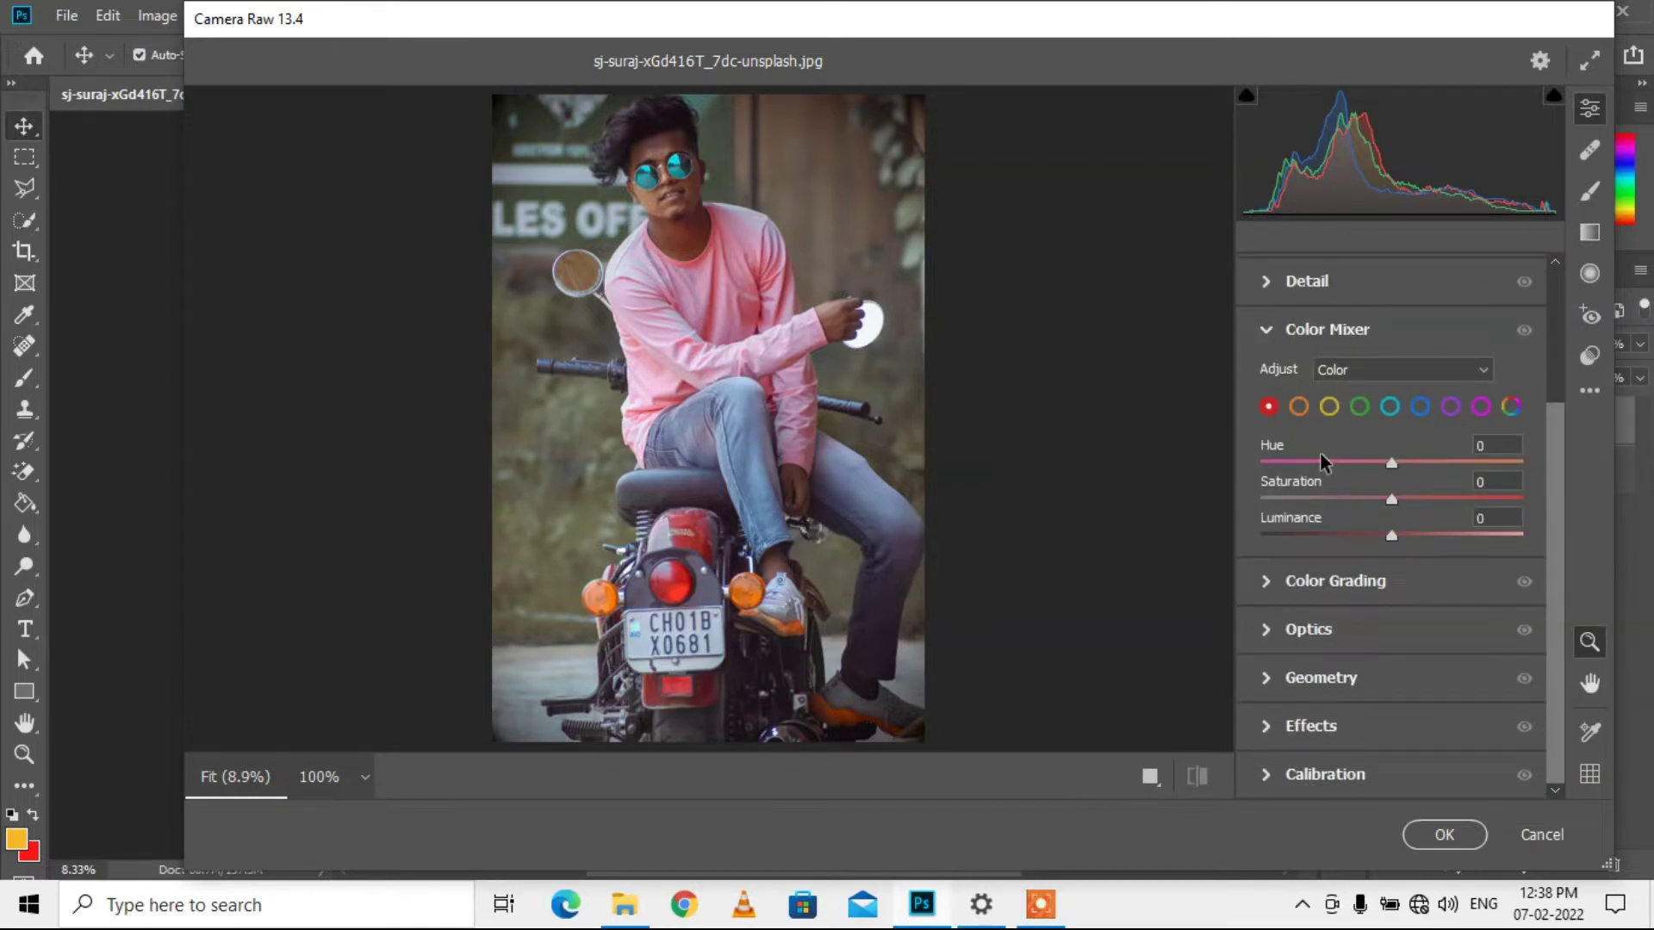
pyautogui.moveTo(1391, 499); pyautogui.dragTo(1418, 500)
pyautogui.moveTo(1396, 535); pyautogui.dragTo(1409, 536)
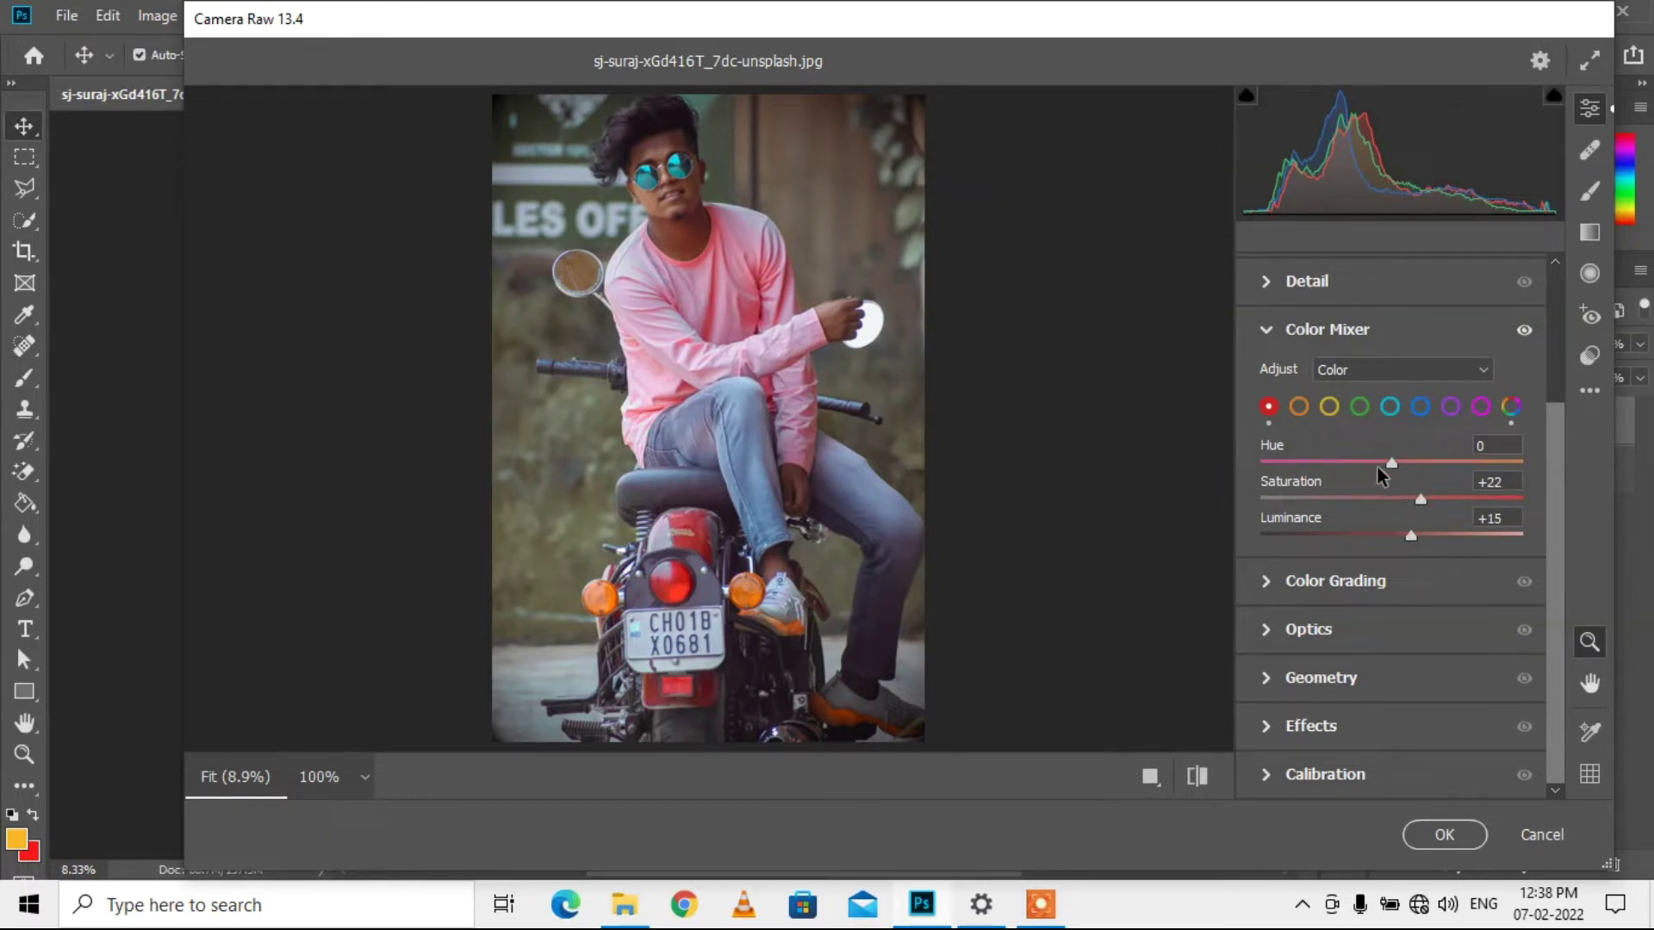
# Step: Set the oranges to Saturation -23 and Luminance +29
pyautogui.click(1298, 406)
pyautogui.scroll(2, 1294, 411)
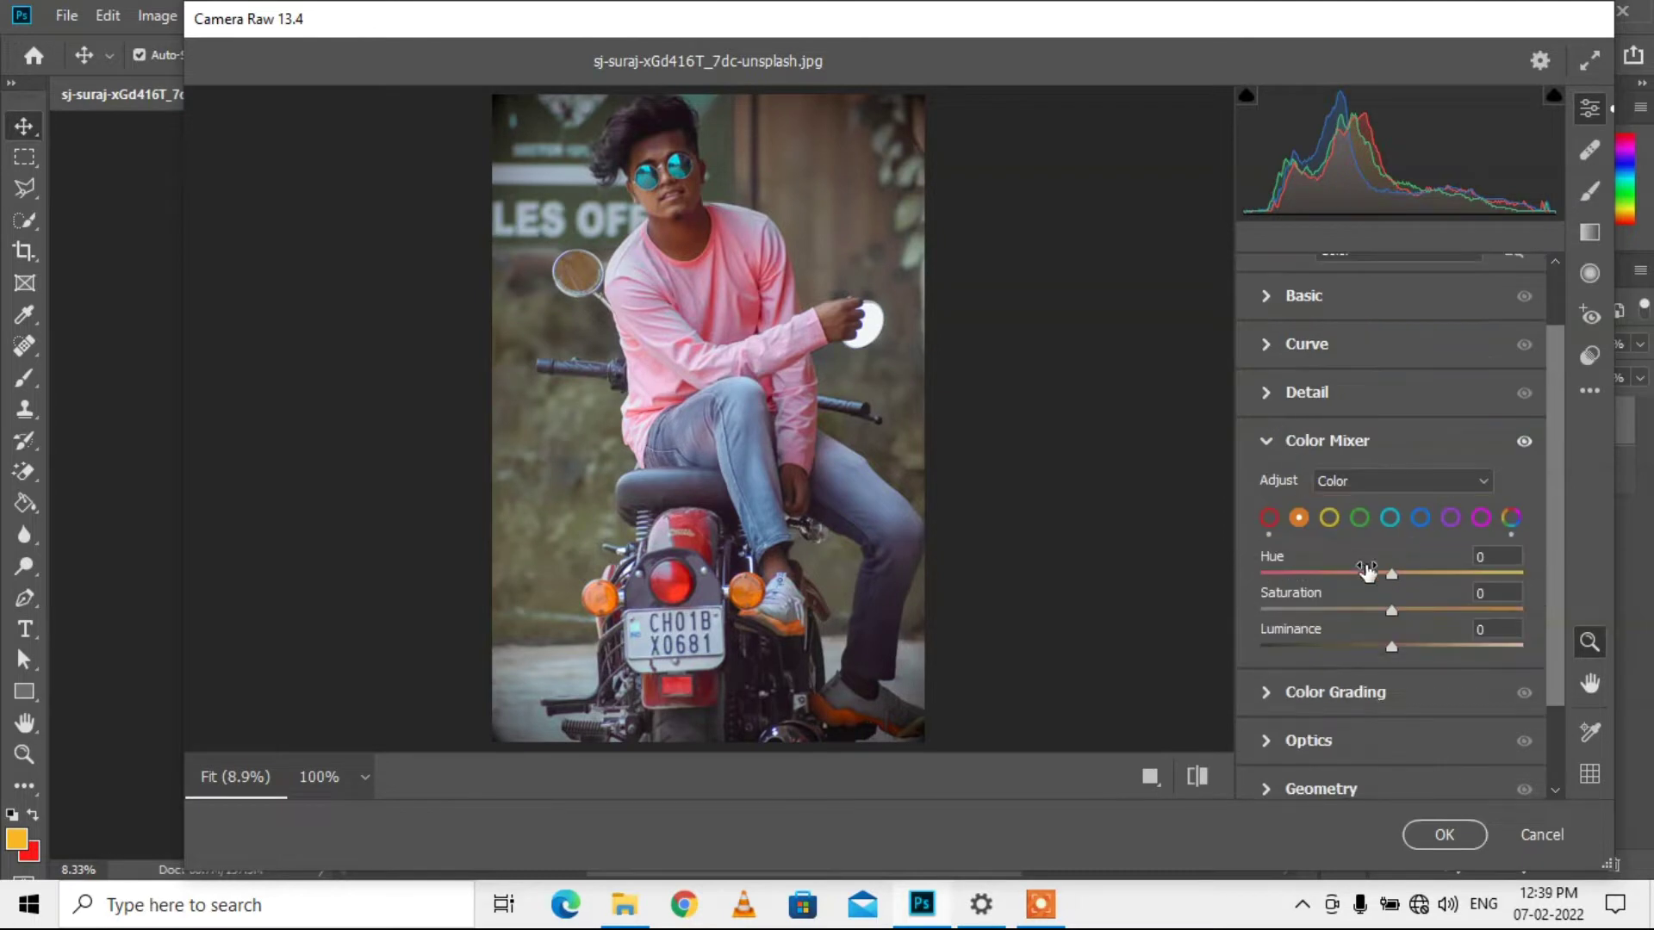
pyautogui.moveTo(1391, 610)
pyautogui.mouseDown()
pyautogui.moveTo(1359, 615)
pyautogui.moveTo(1432, 644)
pyautogui.mouseUp()
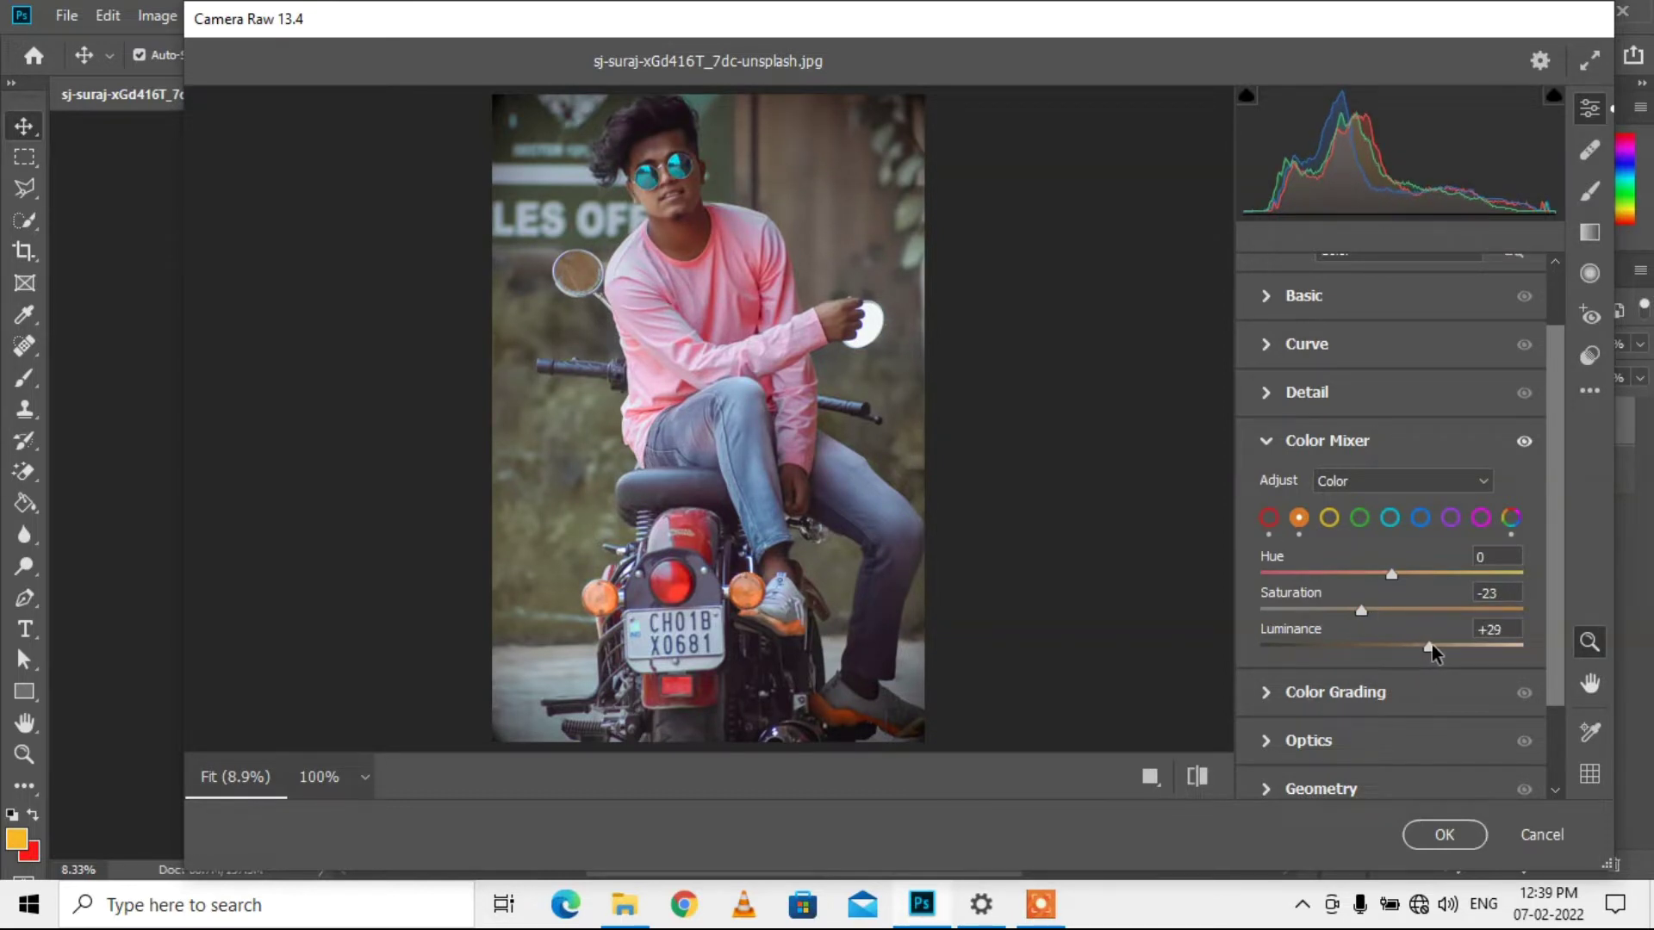
pyautogui.click(1330, 518)
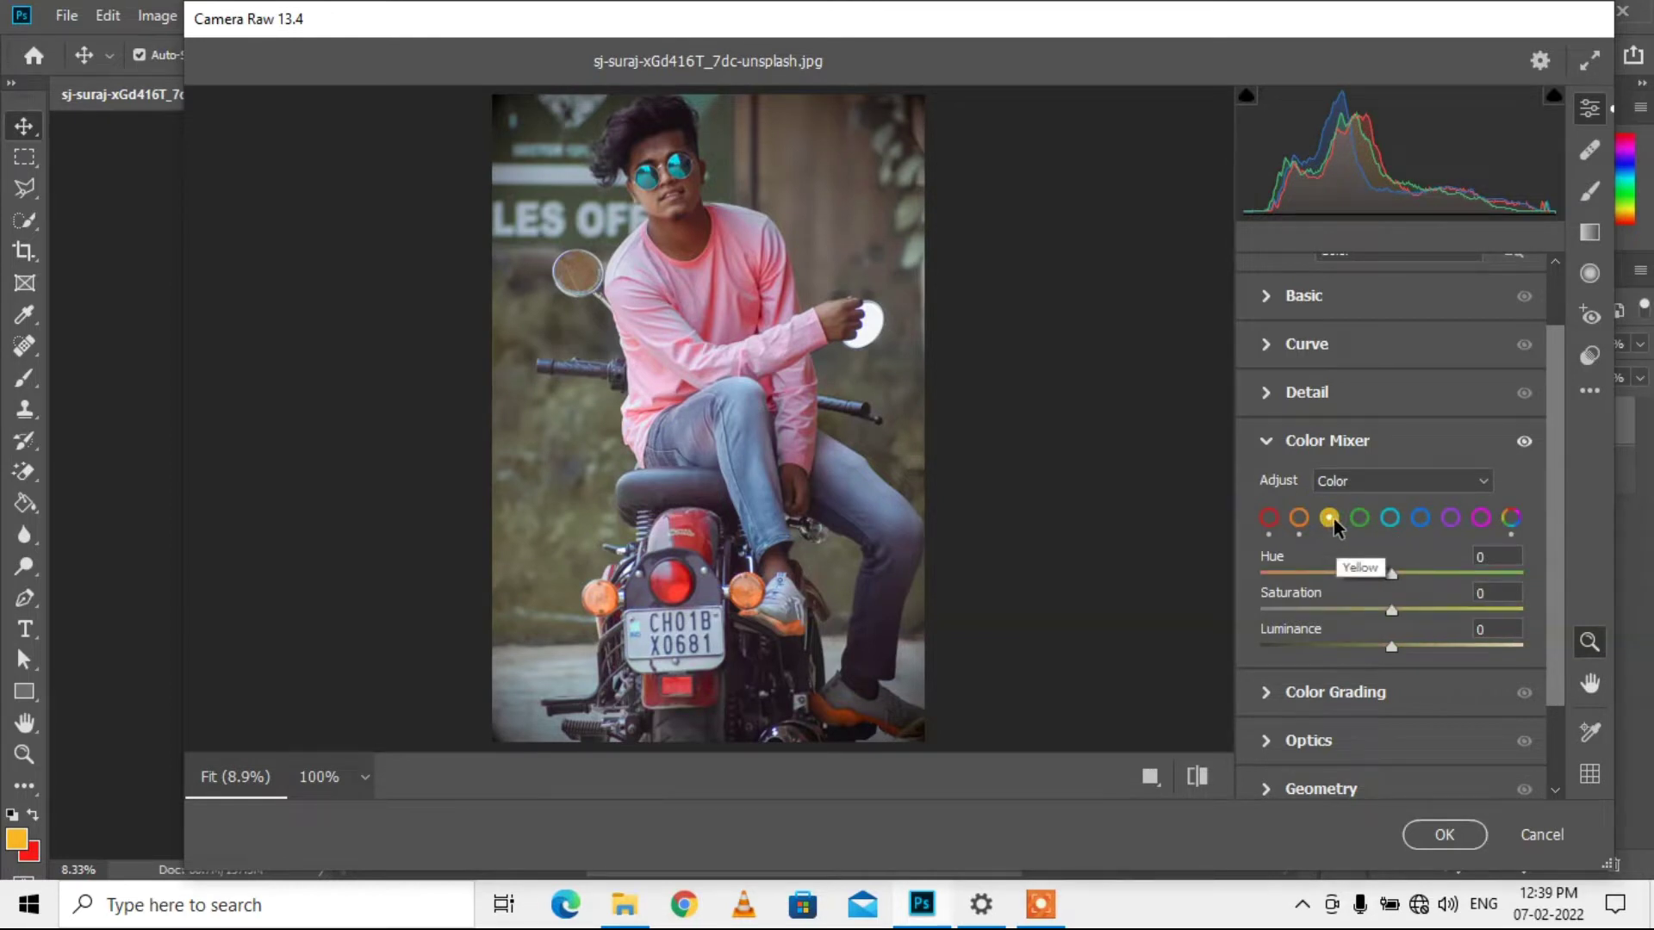
# Step: Shift the yellows to Hue -16 and Saturation +68, and fully desaturate greens and aquas
pyautogui.moveTo(1392, 582); pyautogui.dragTo(1371, 583)
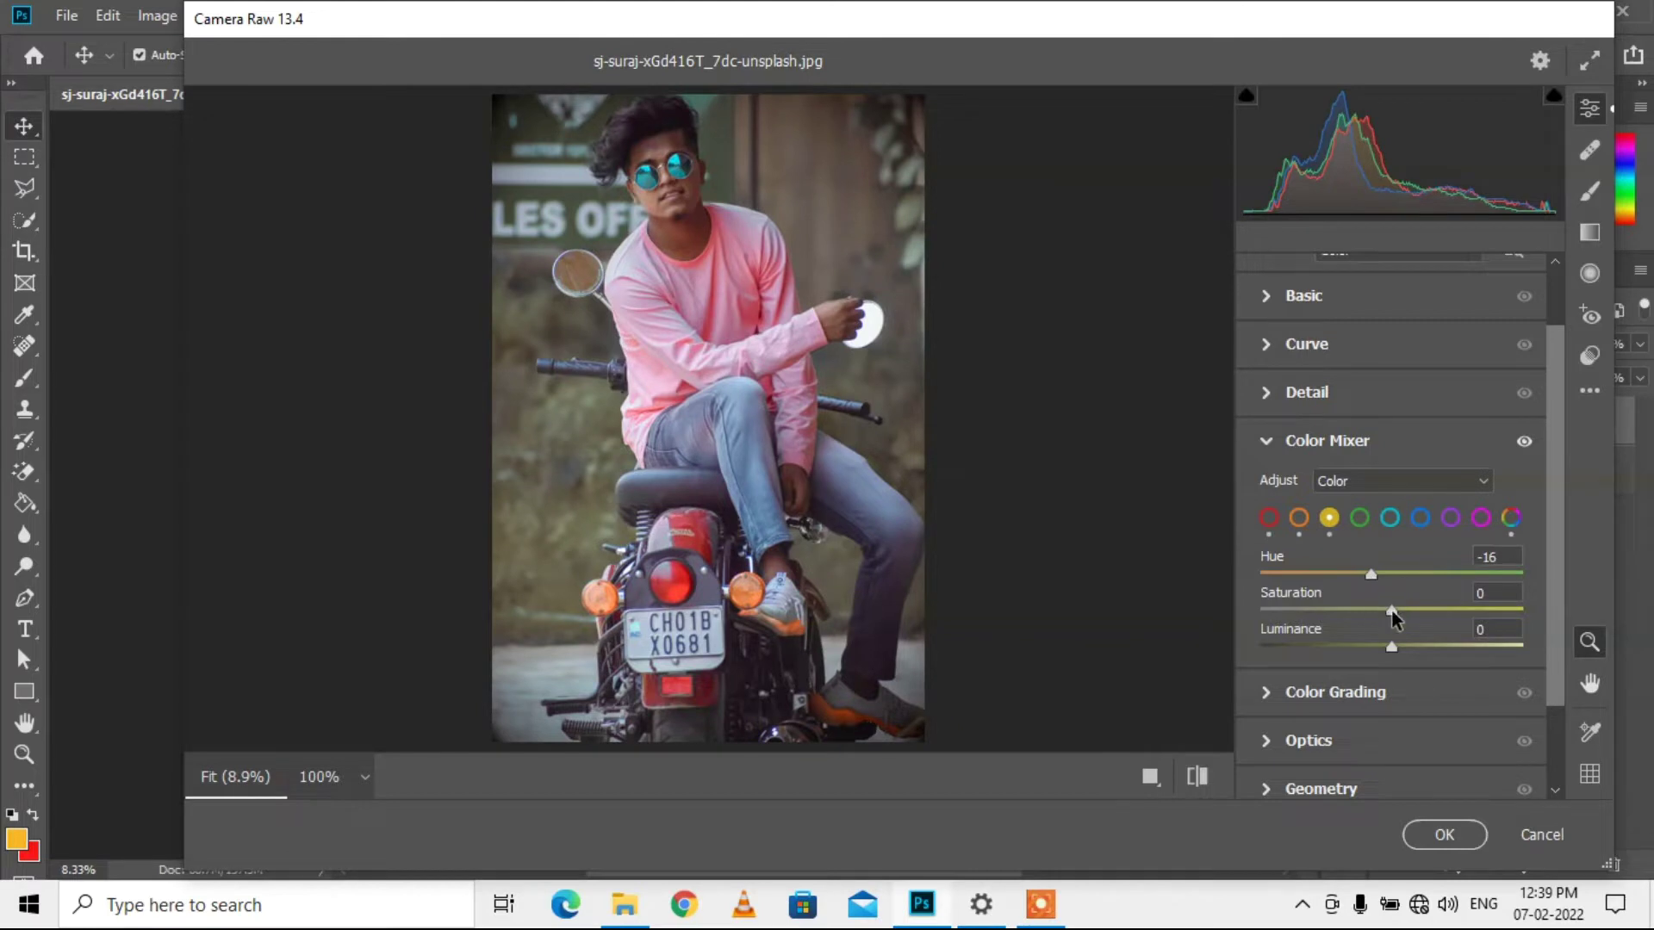
pyautogui.moveTo(1392, 612); pyautogui.dragTo(1470, 610)
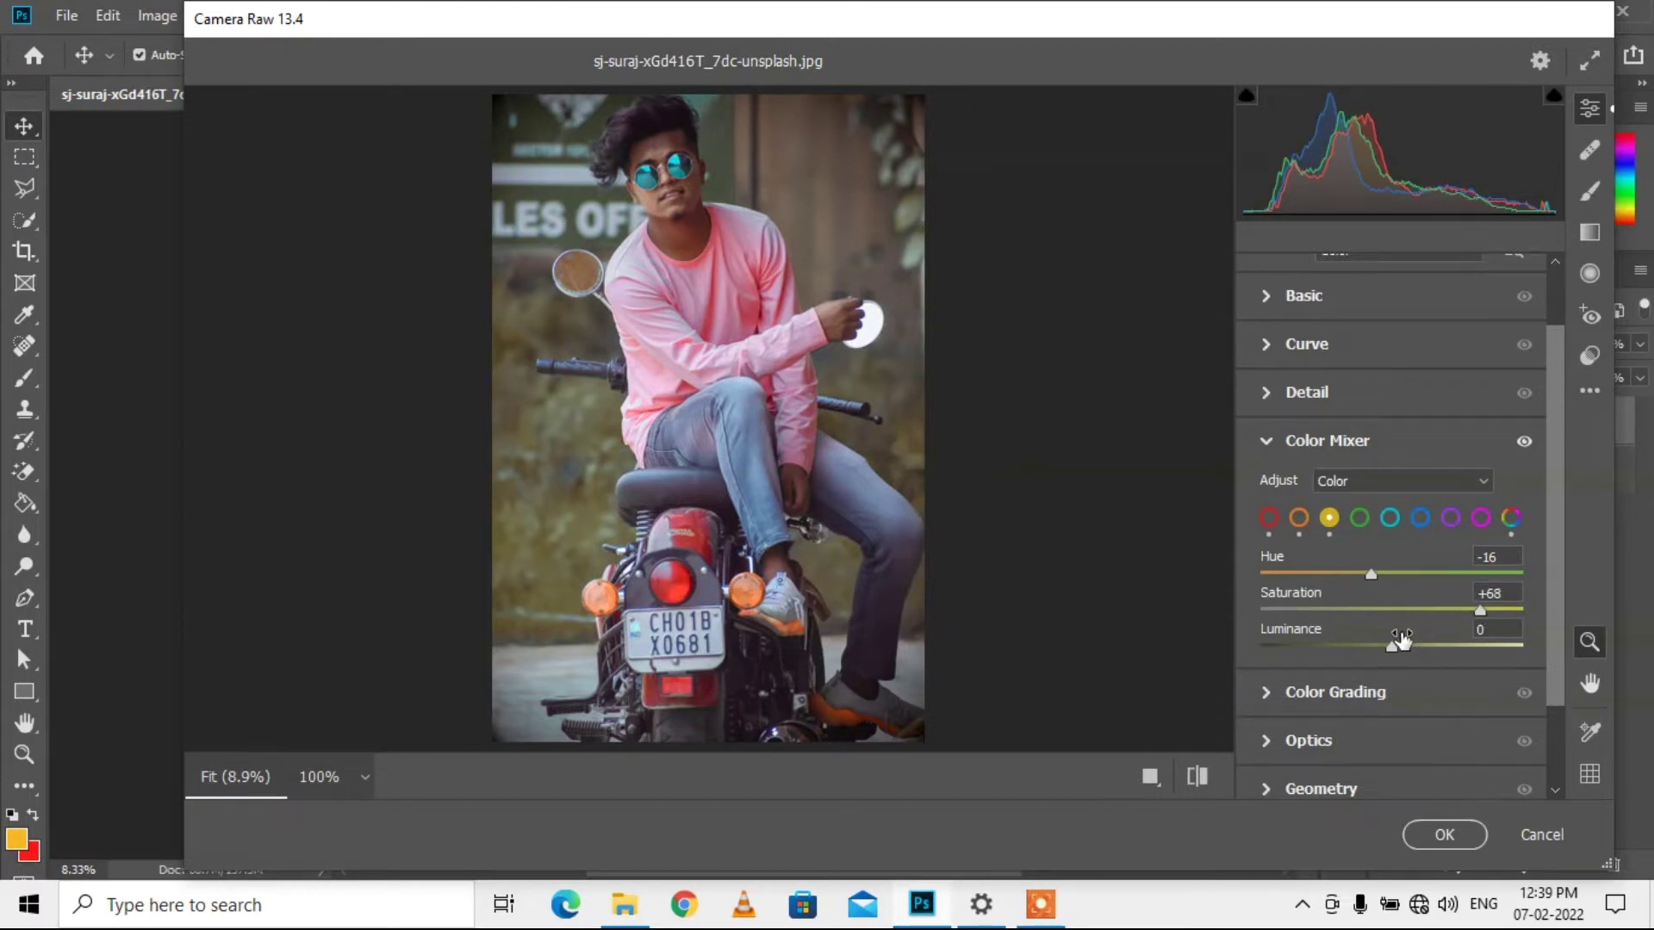
pyautogui.click(1359, 517)
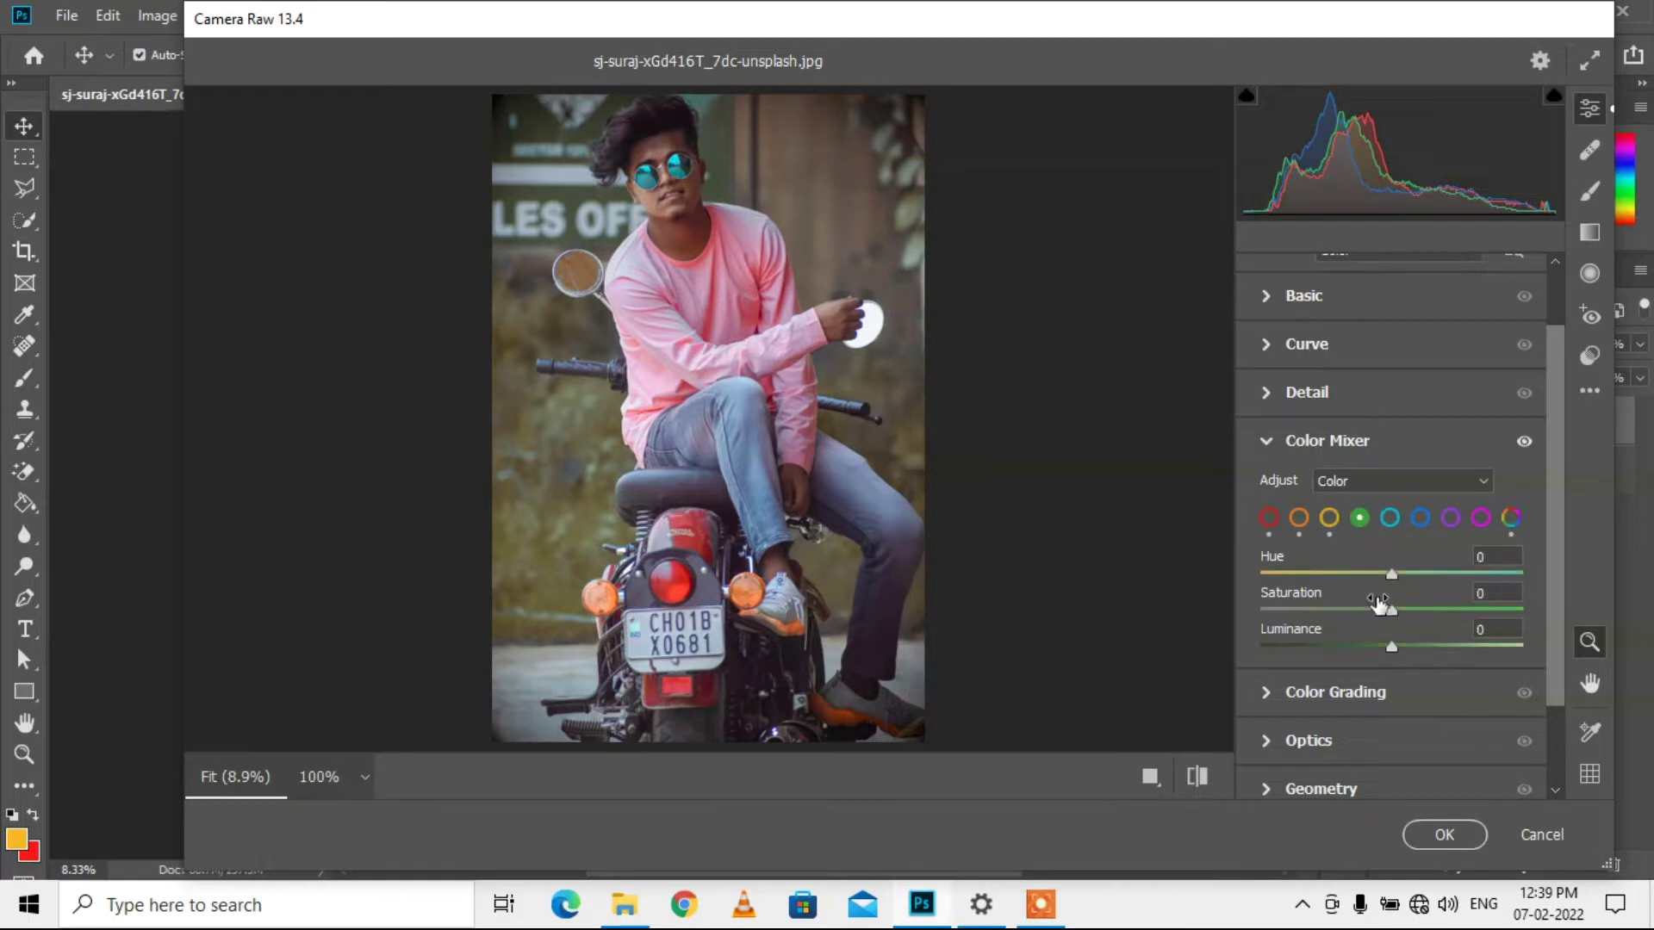
pyautogui.moveTo(1383, 610); pyautogui.dragTo(1235, 613)
pyautogui.click(1389, 517)
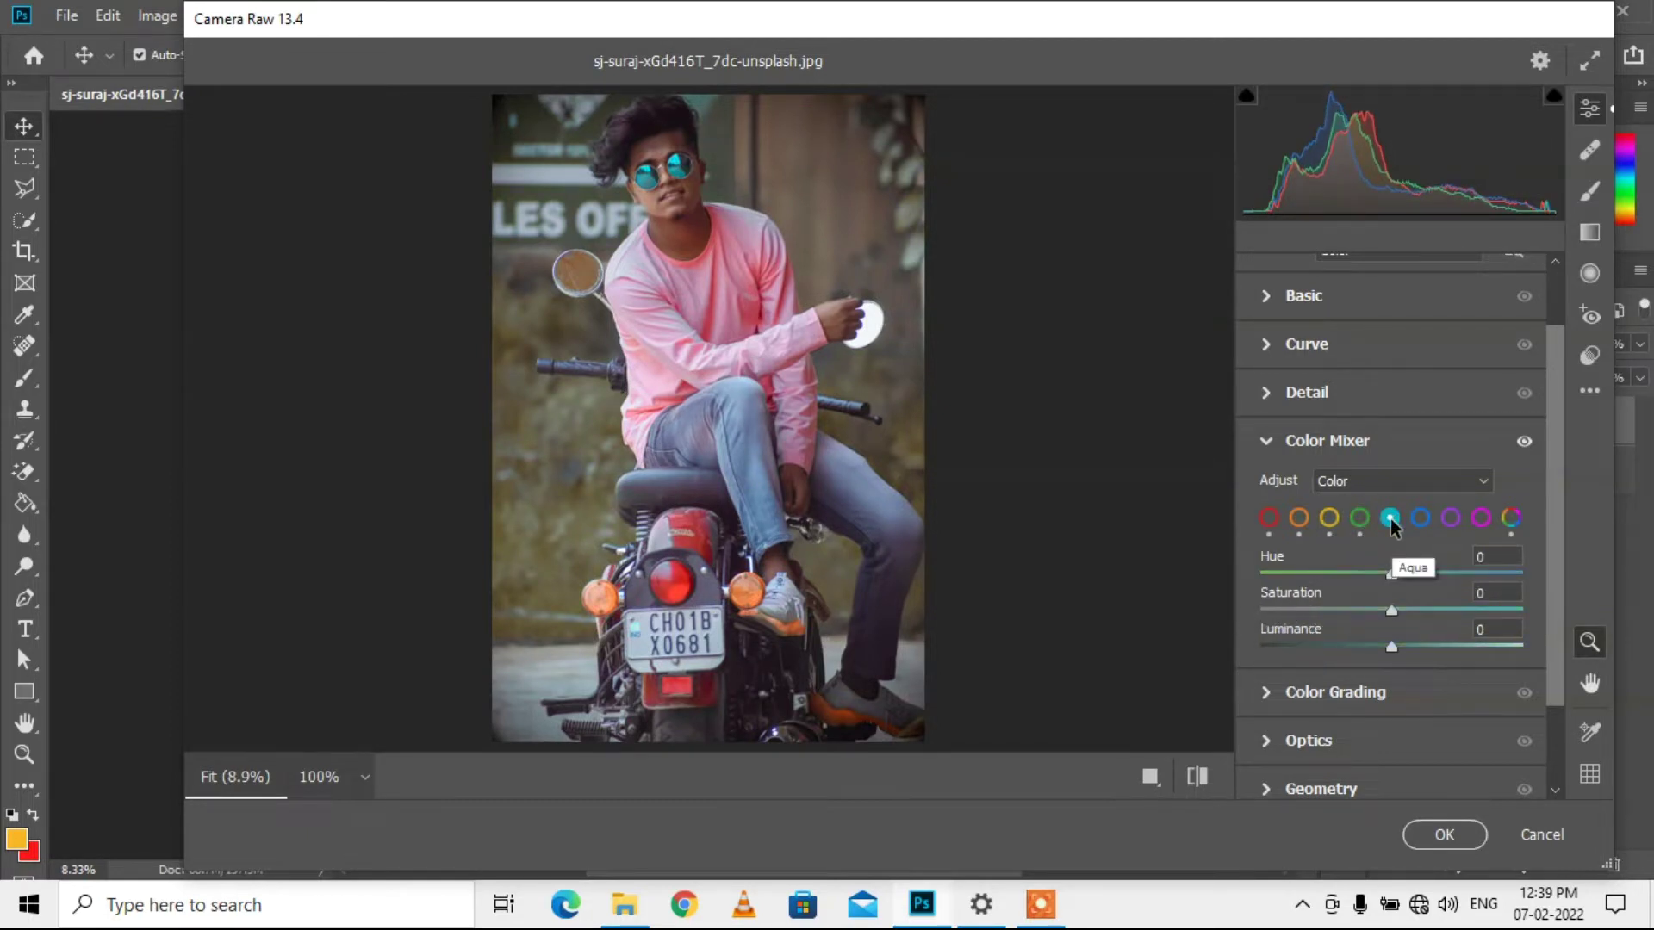
pyautogui.moveTo(1391, 609); pyautogui.dragTo(1261, 613)
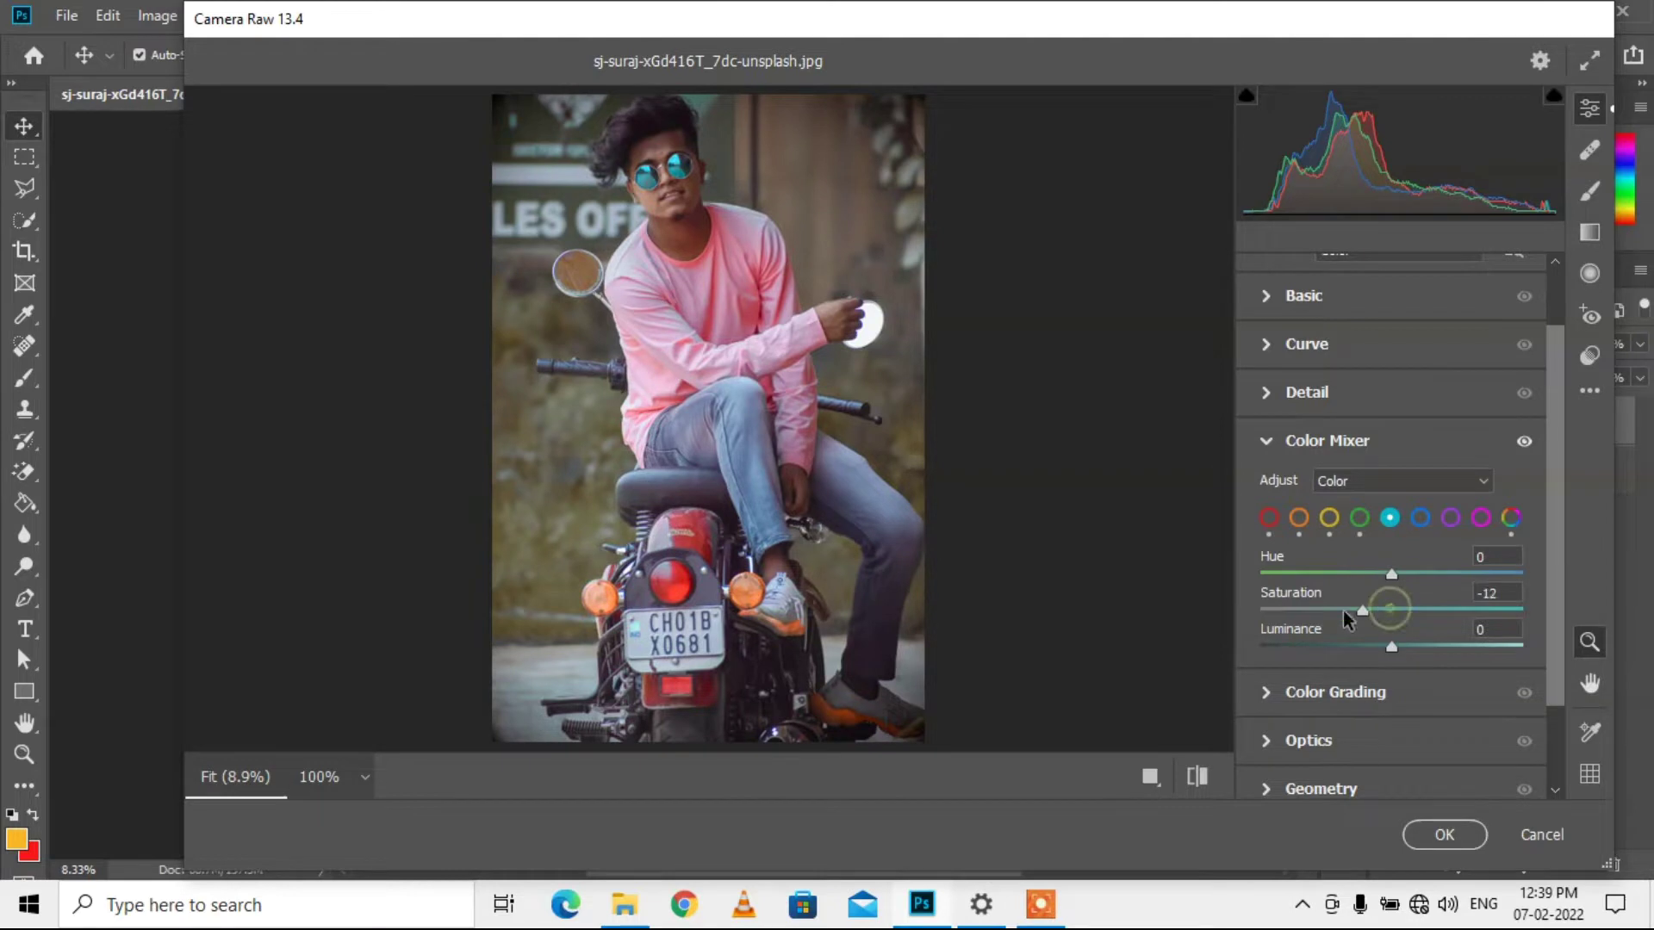
# Step: Slightly lower blue and purple saturation and raise magenta saturation to +11
pyautogui.click(1418, 520)
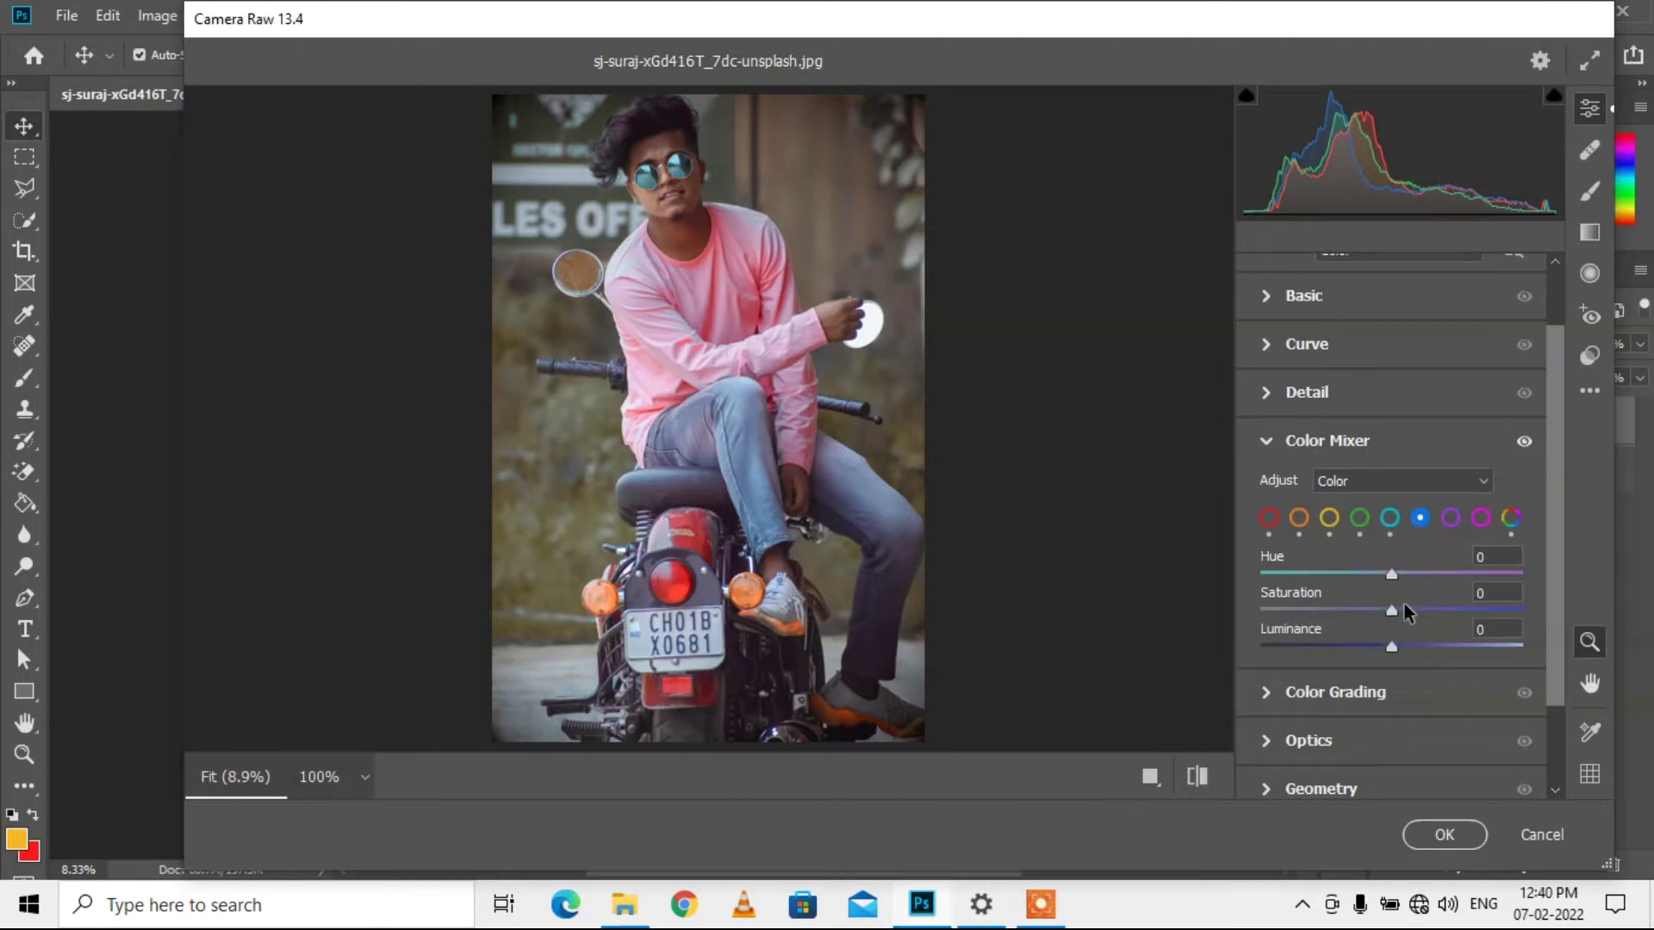
pyautogui.moveTo(1388, 611); pyautogui.dragTo(1374, 612)
pyautogui.click(1451, 516)
pyautogui.moveTo(1395, 610); pyautogui.dragTo(1388, 610)
pyautogui.click(1481, 518)
pyautogui.moveTo(1393, 611); pyautogui.dragTo(1409, 620)
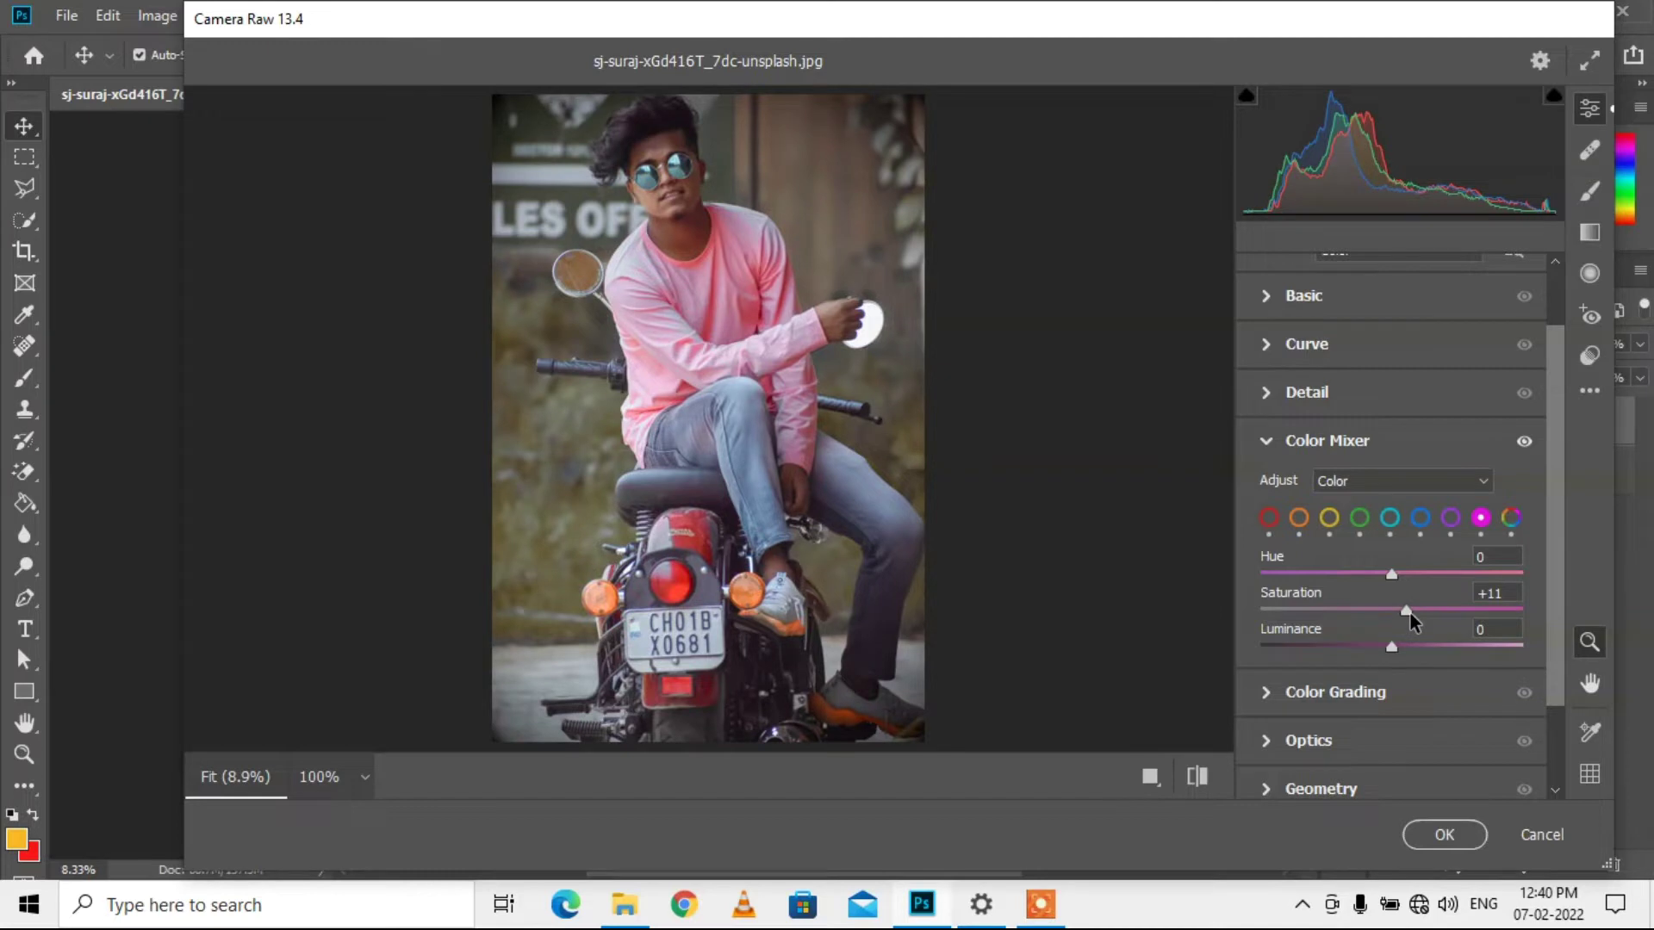
pyautogui.scroll(-1, 1434, 560)
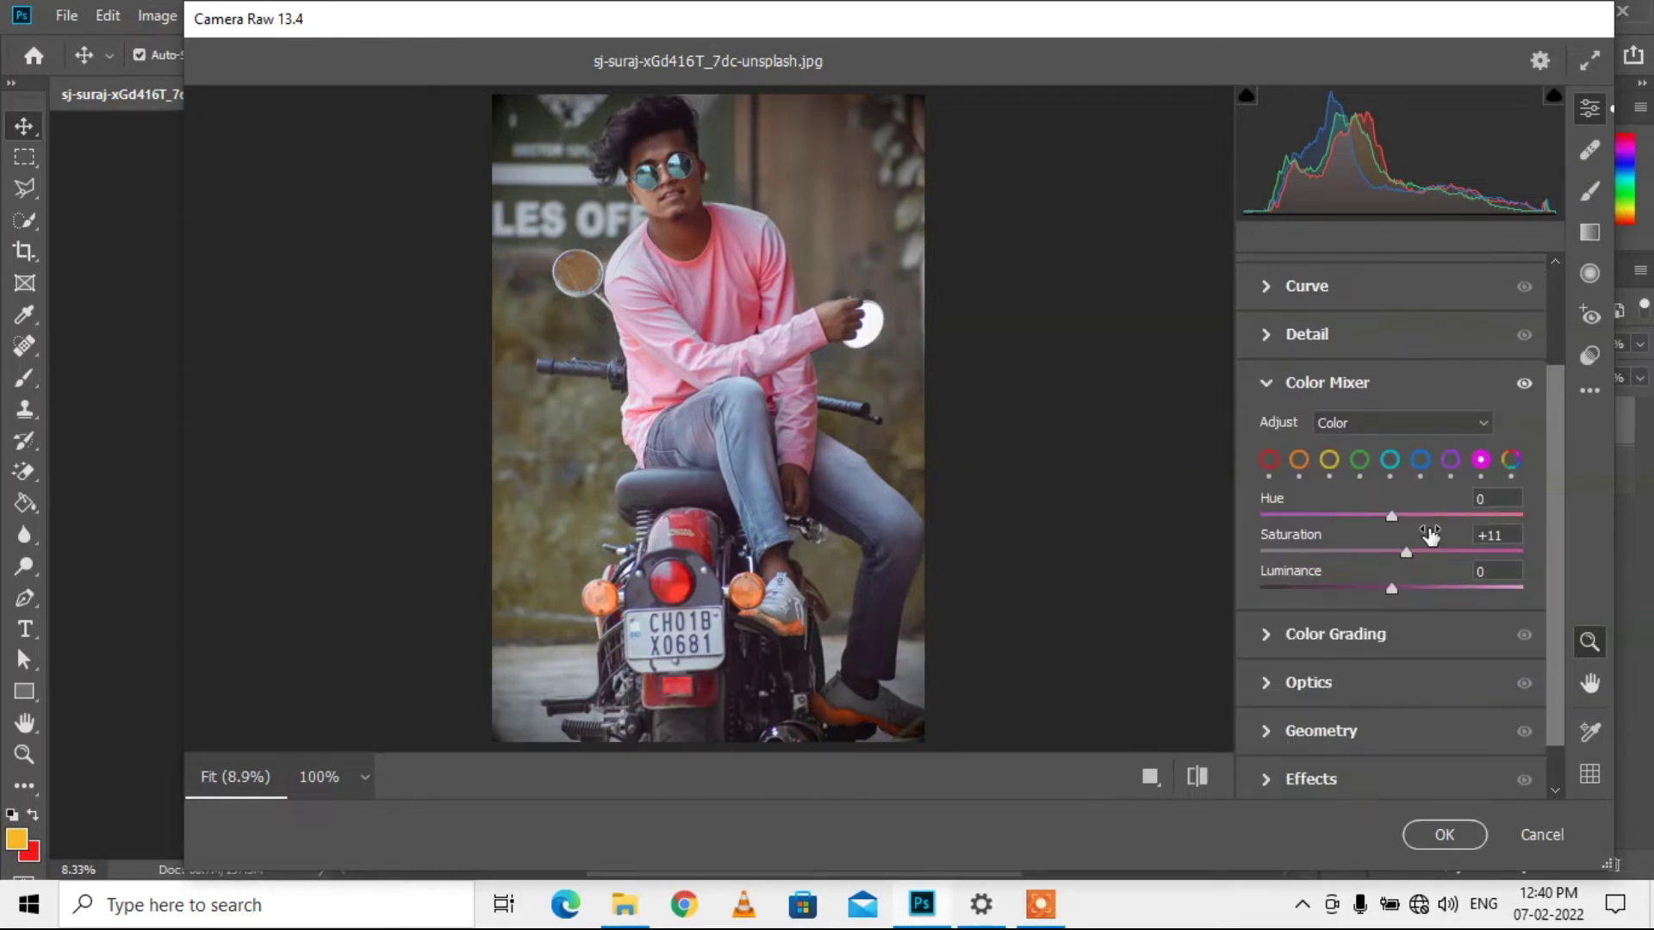
pyautogui.click(1271, 381)
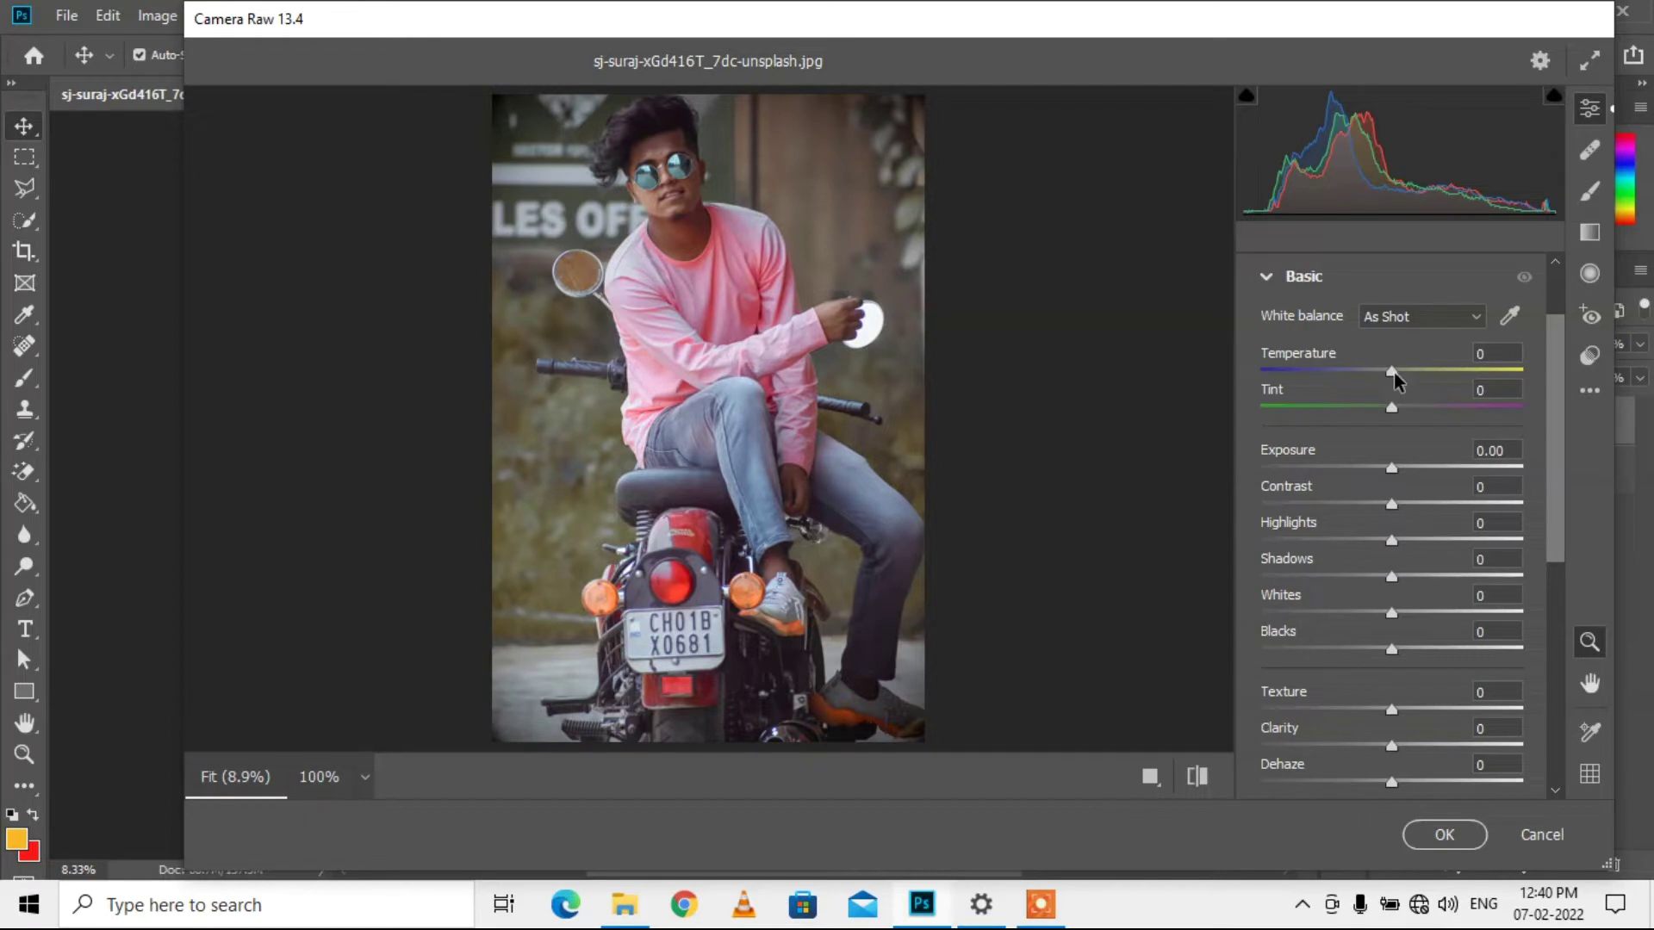
# Step: In the Basic panel, set Temperature +9, Tint -2, Vibrance +7 and Saturation +6
pyautogui.moveTo(1392, 372); pyautogui.dragTo(1404, 372)
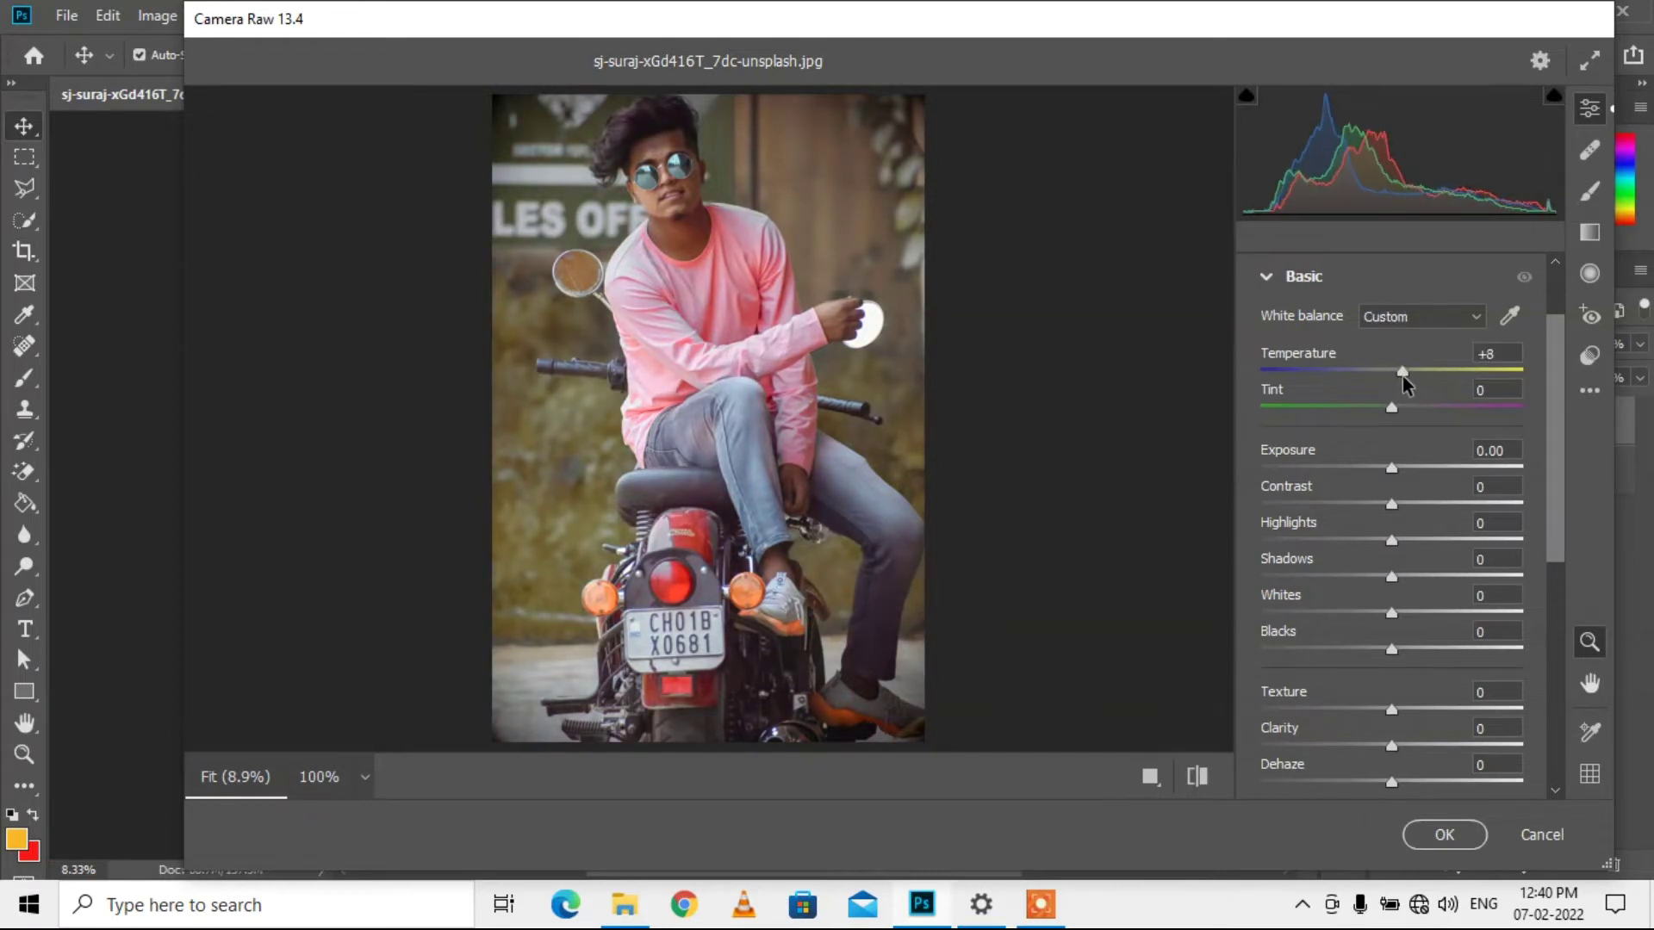
pyautogui.moveTo(1393, 407); pyautogui.dragTo(1388, 411)
pyautogui.scroll(-2, 1403, 586)
pyautogui.scroll(-3, 1397, 629)
pyautogui.moveTo(1392, 611); pyautogui.dragTo(1401, 648)
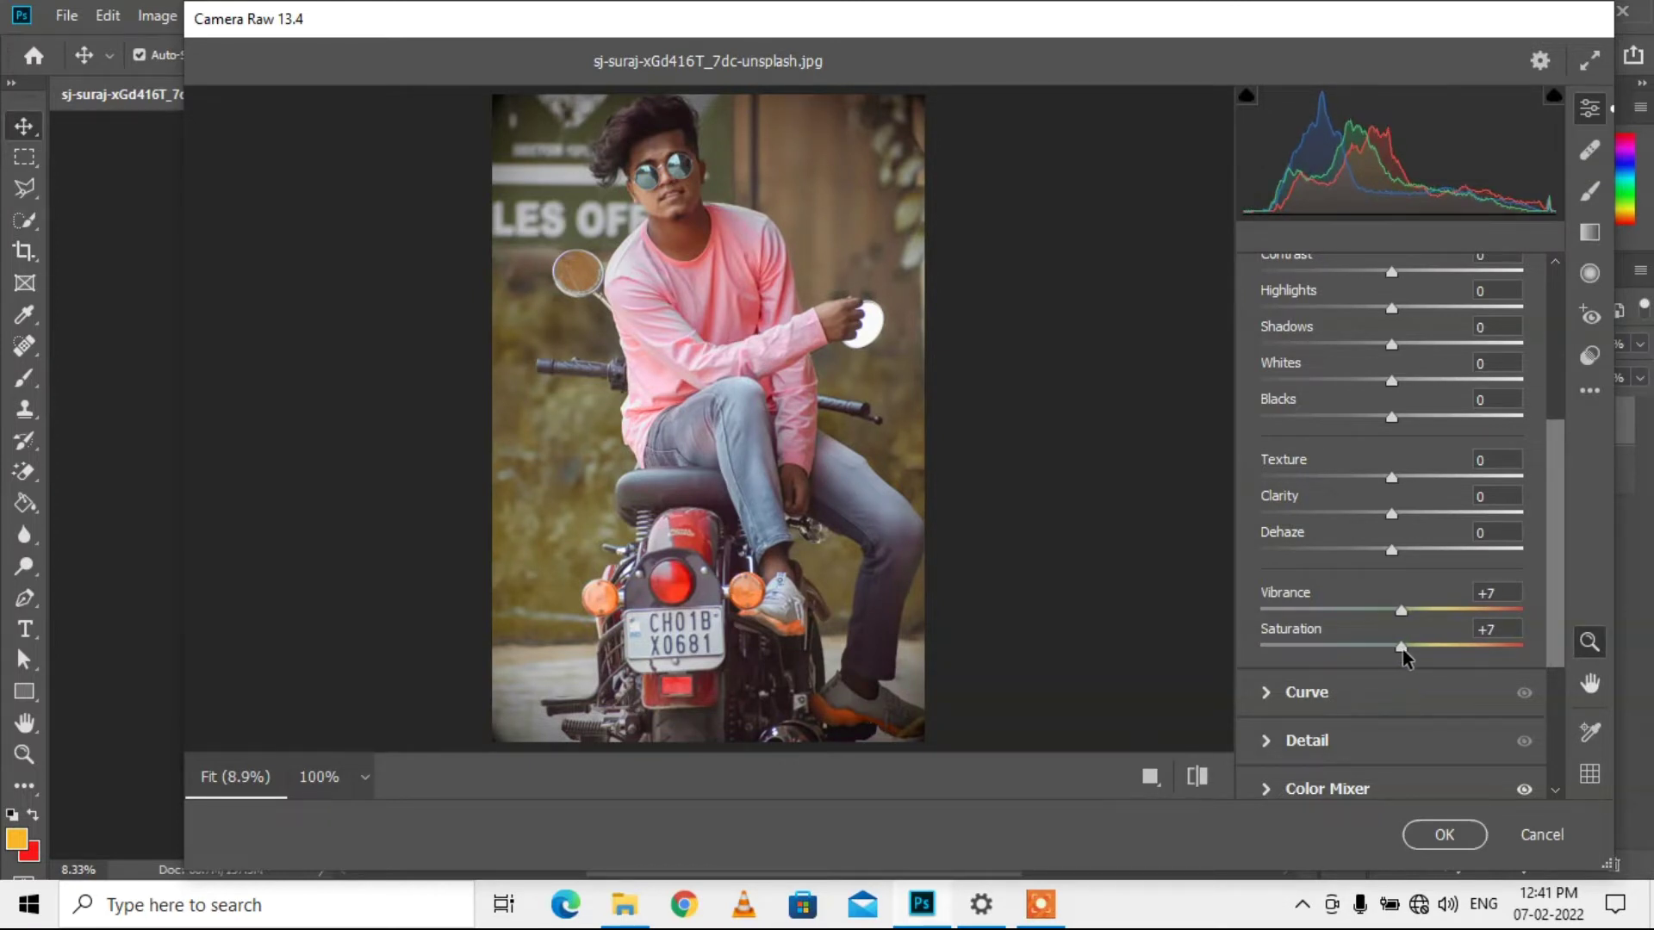
pyautogui.scroll(-3, 1388, 552)
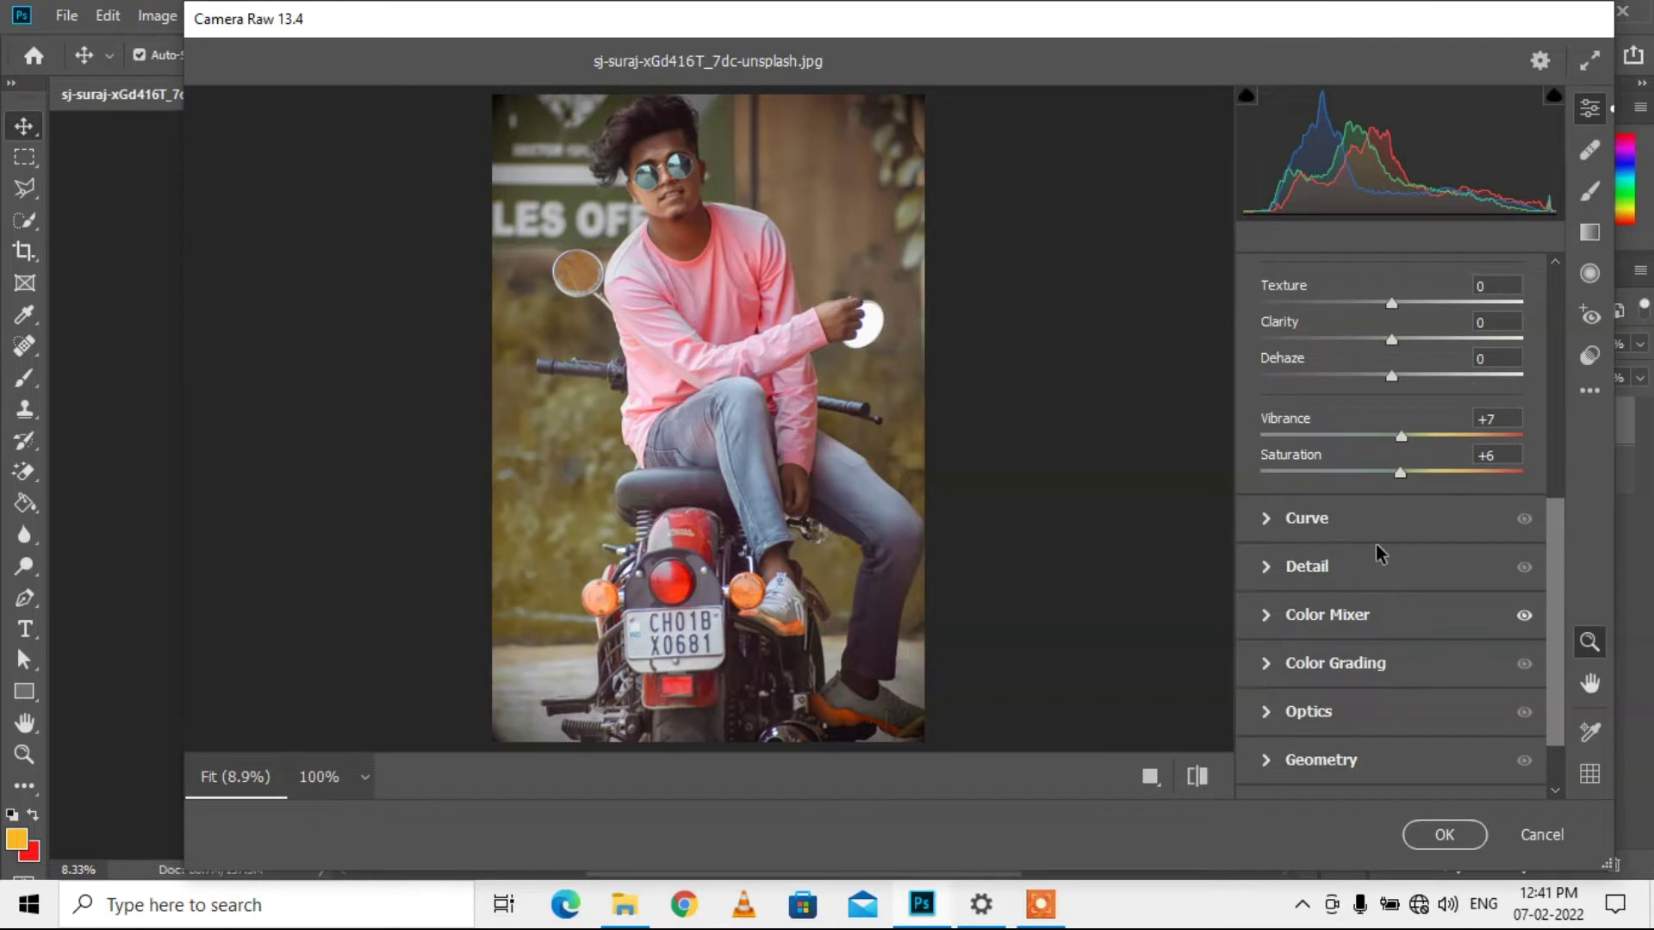
pyautogui.scroll(2, 1375, 538)
pyautogui.scroll(3, 1374, 528)
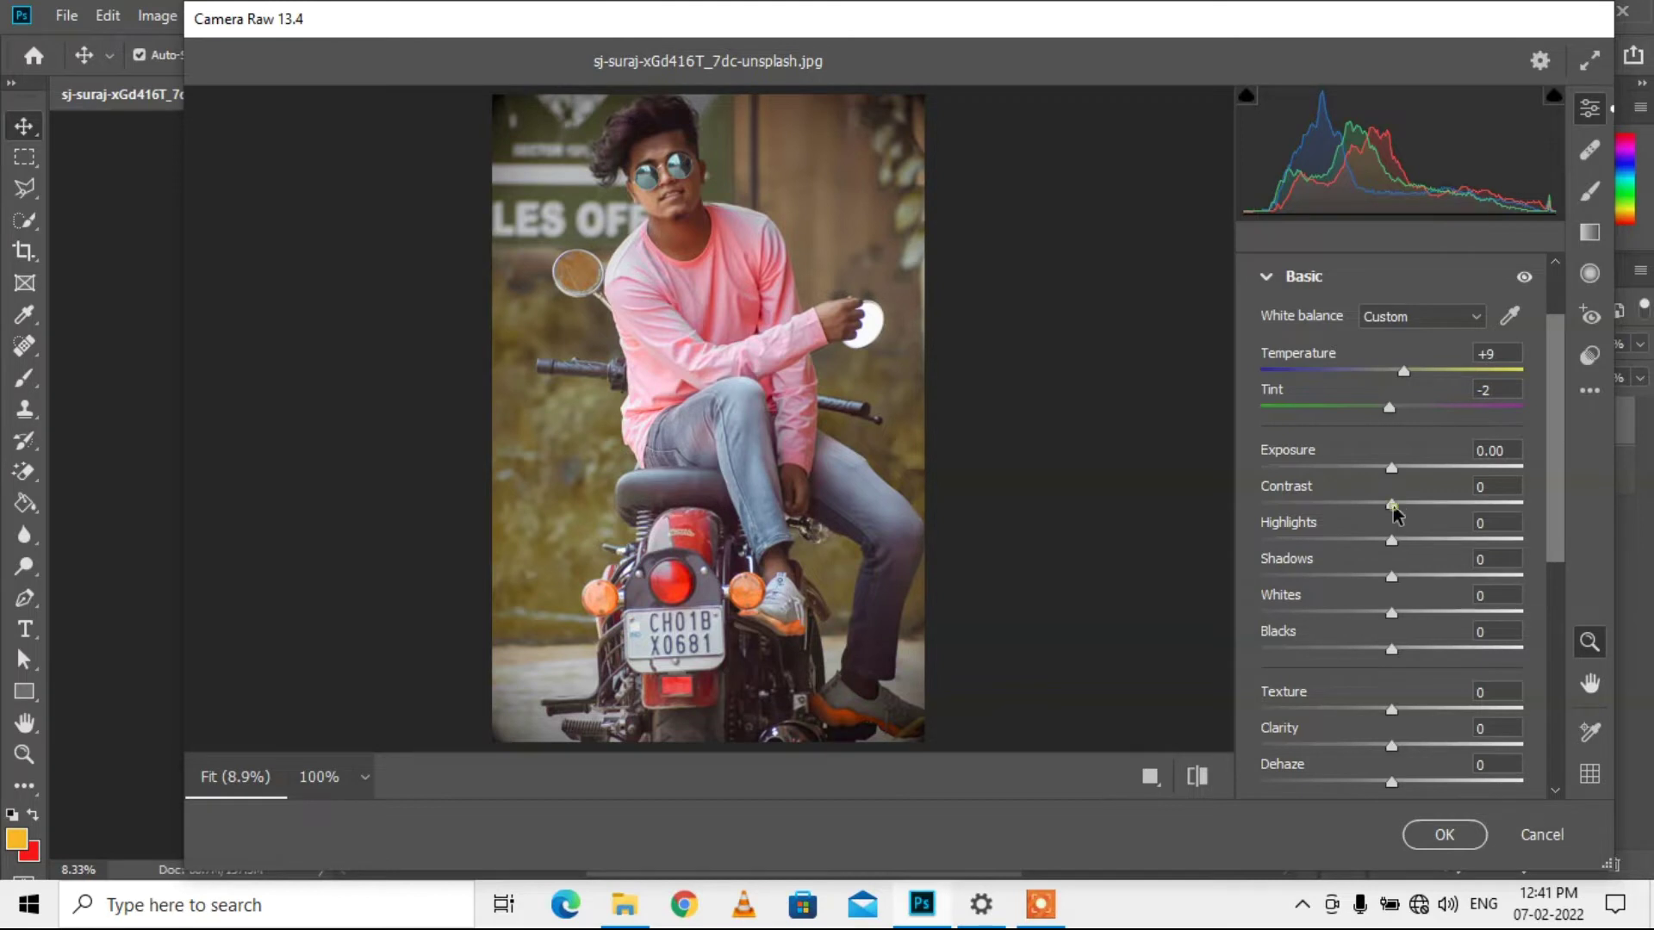
# Step: Set Contrast -6, Highlights -94, Shadows +100 and Whites -27
pyautogui.moveTo(1392, 506); pyautogui.dragTo(1386, 507)
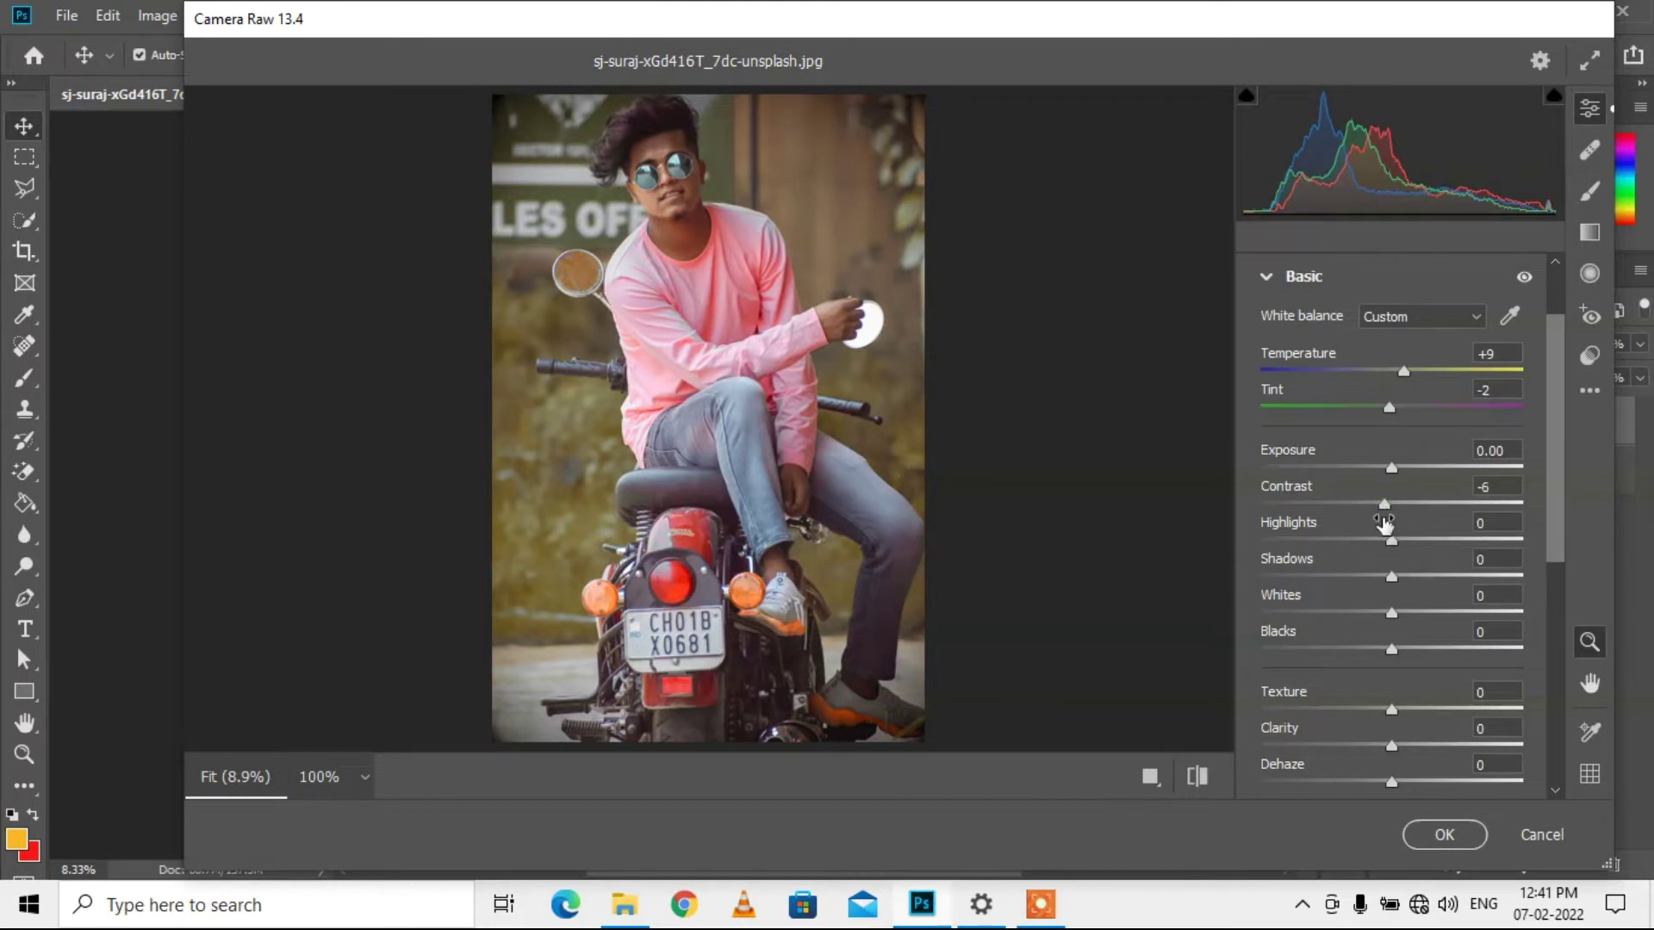
pyautogui.moveTo(1392, 541); pyautogui.dragTo(1263, 540)
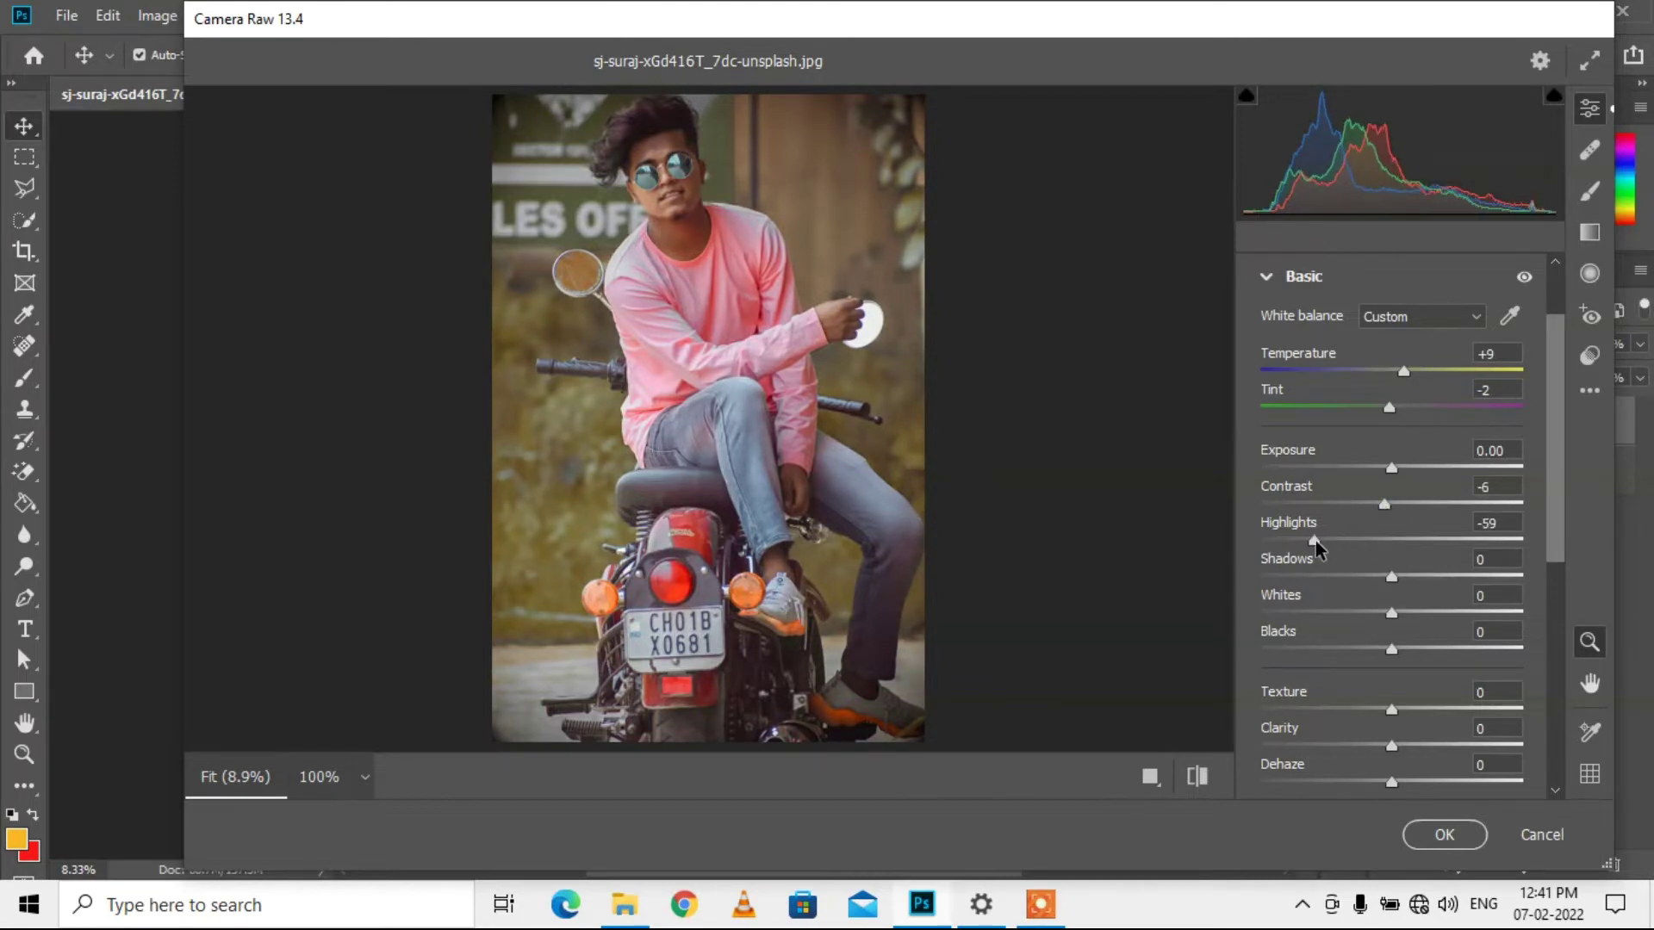
pyautogui.moveTo(1262, 542); pyautogui.dragTo(1269, 541)
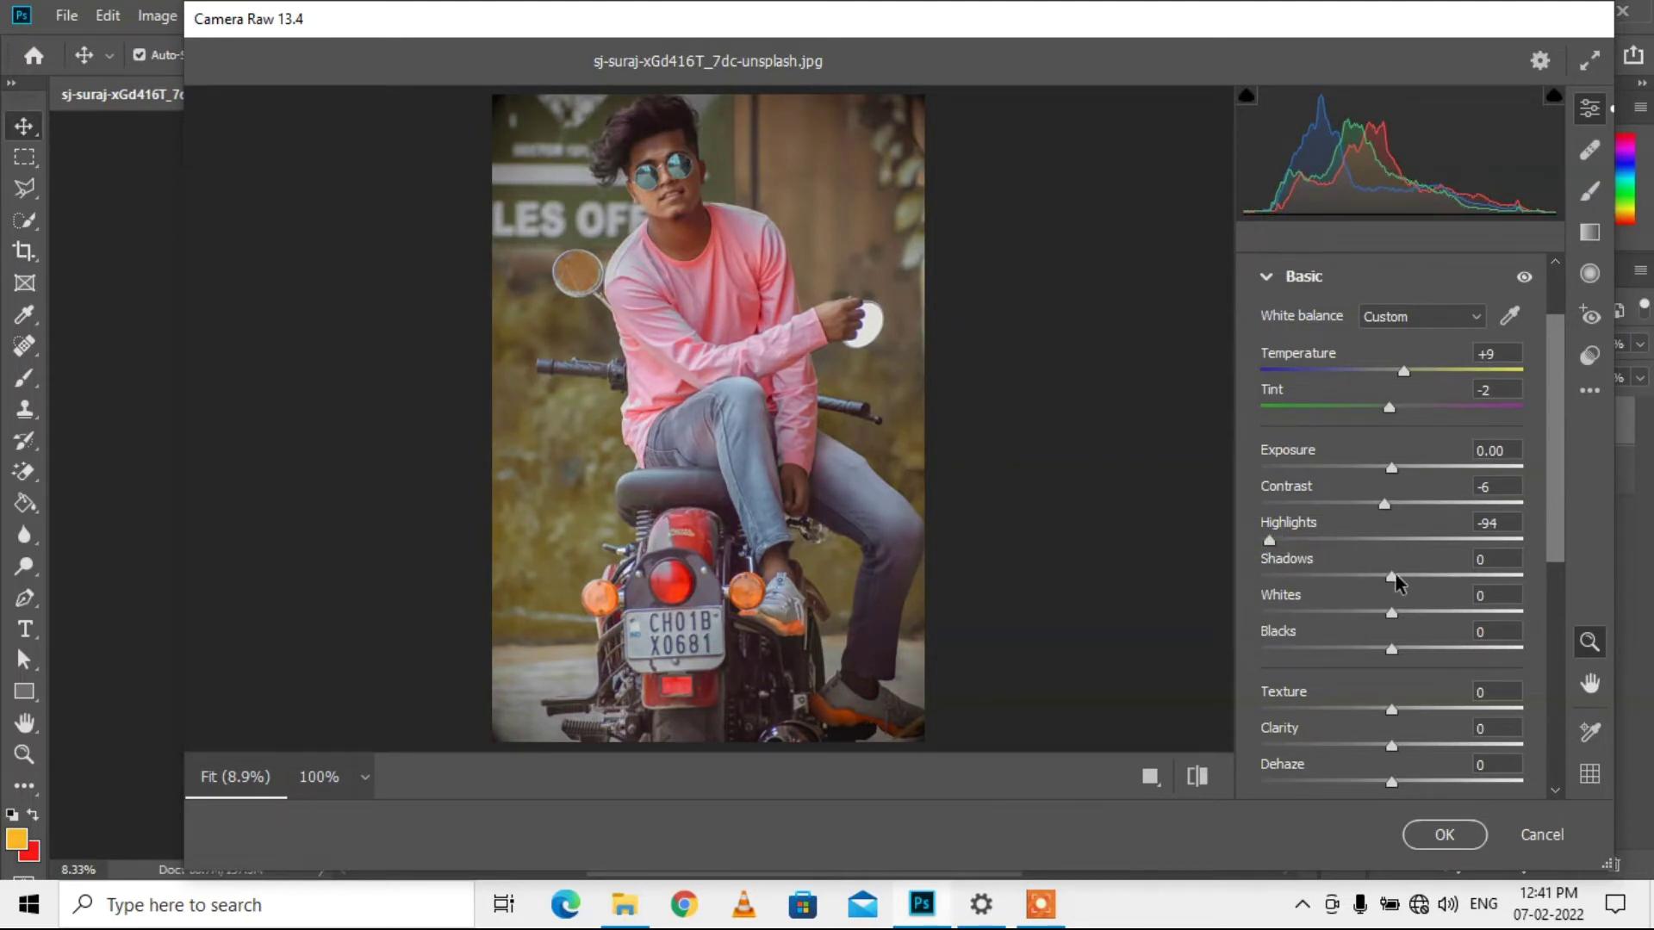
pyautogui.moveTo(1393, 578); pyautogui.dragTo(1523, 576)
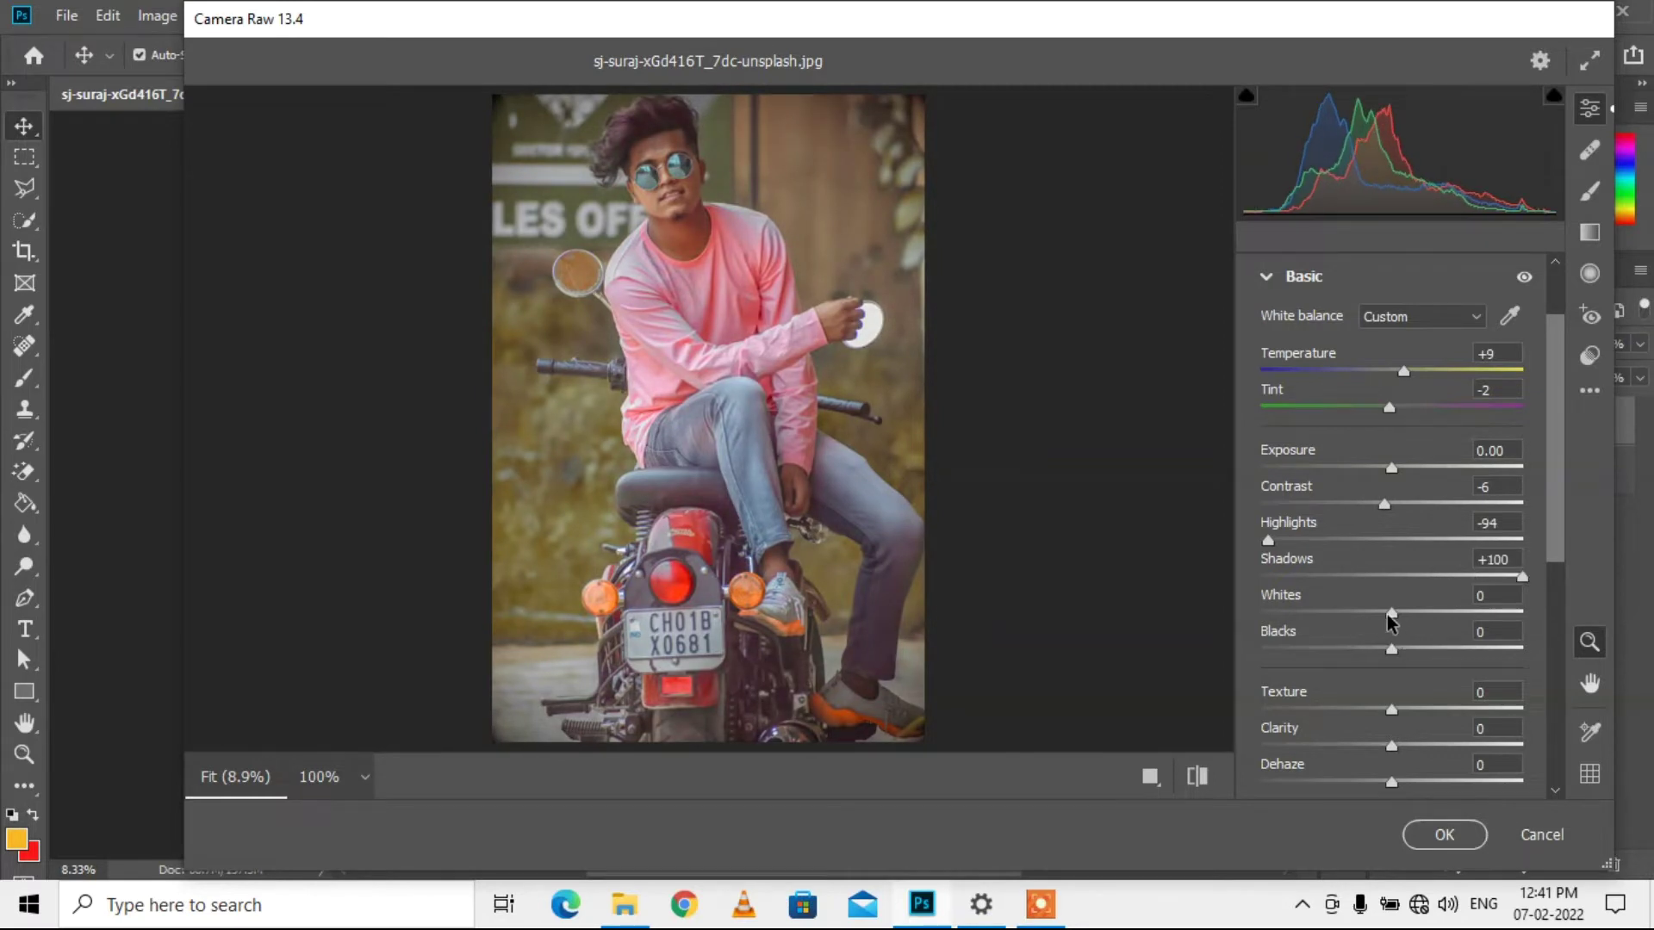
pyautogui.moveTo(1391, 613); pyautogui.dragTo(1357, 613)
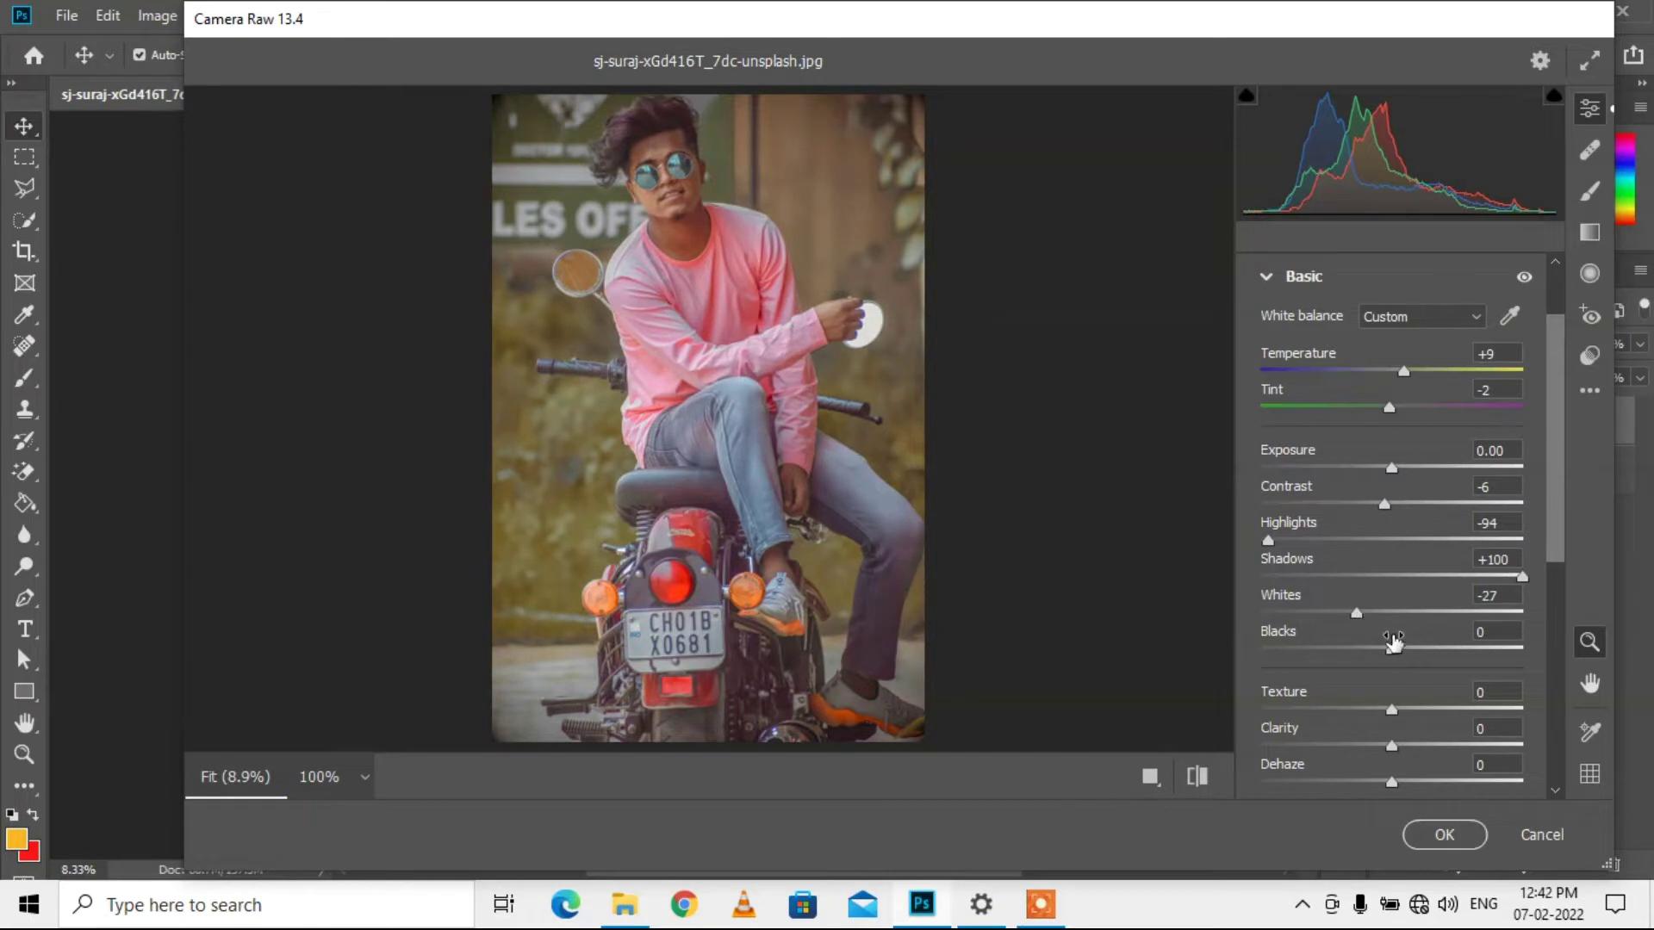
# Step: Darken Blacks to -32, raise Texture to +10, and collapse the Basic section
pyautogui.scroll(-1, 1389, 644)
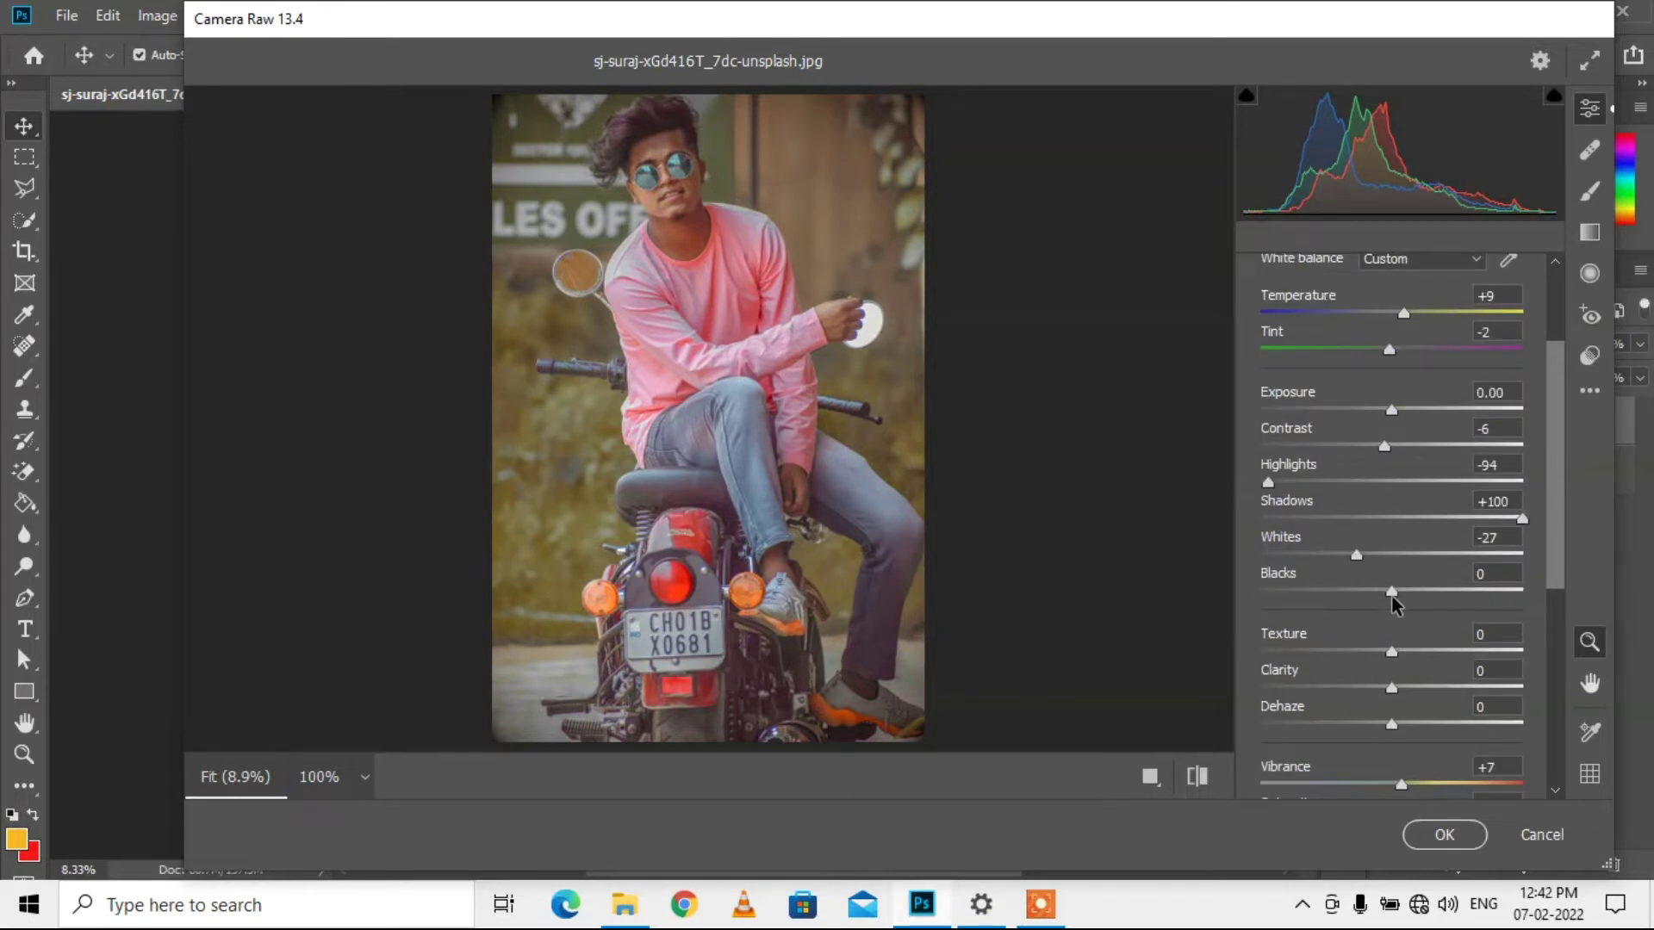
pyautogui.moveTo(1394, 600); pyautogui.dragTo(1374, 598)
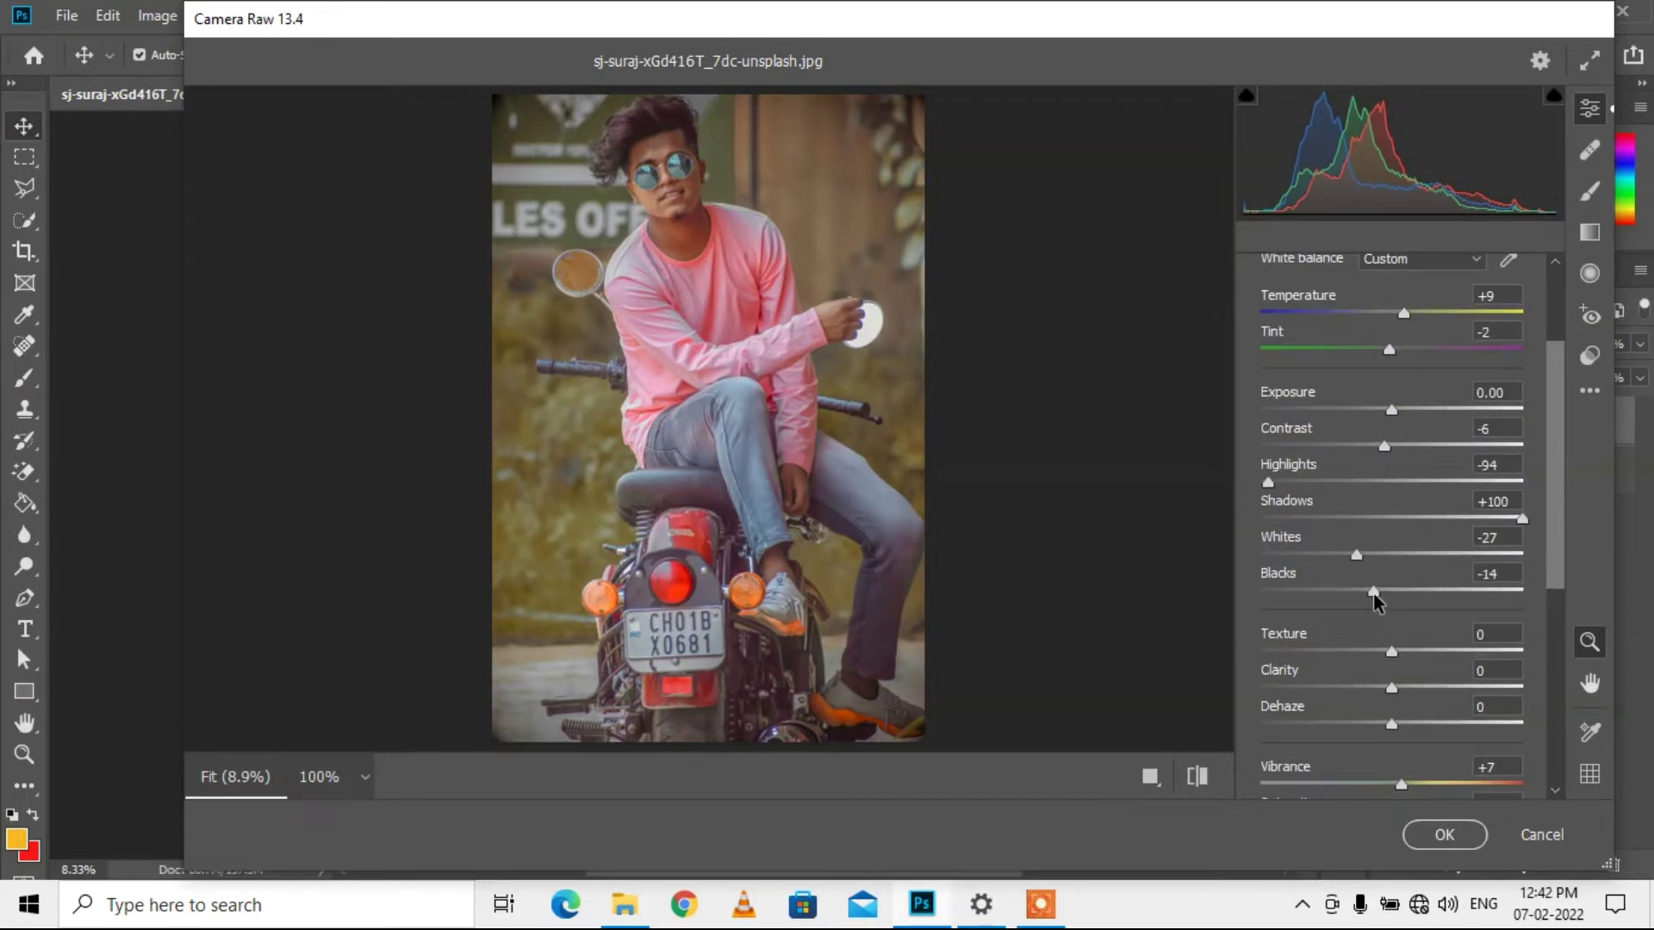
pyautogui.moveTo(1374, 601); pyautogui.dragTo(1348, 599)
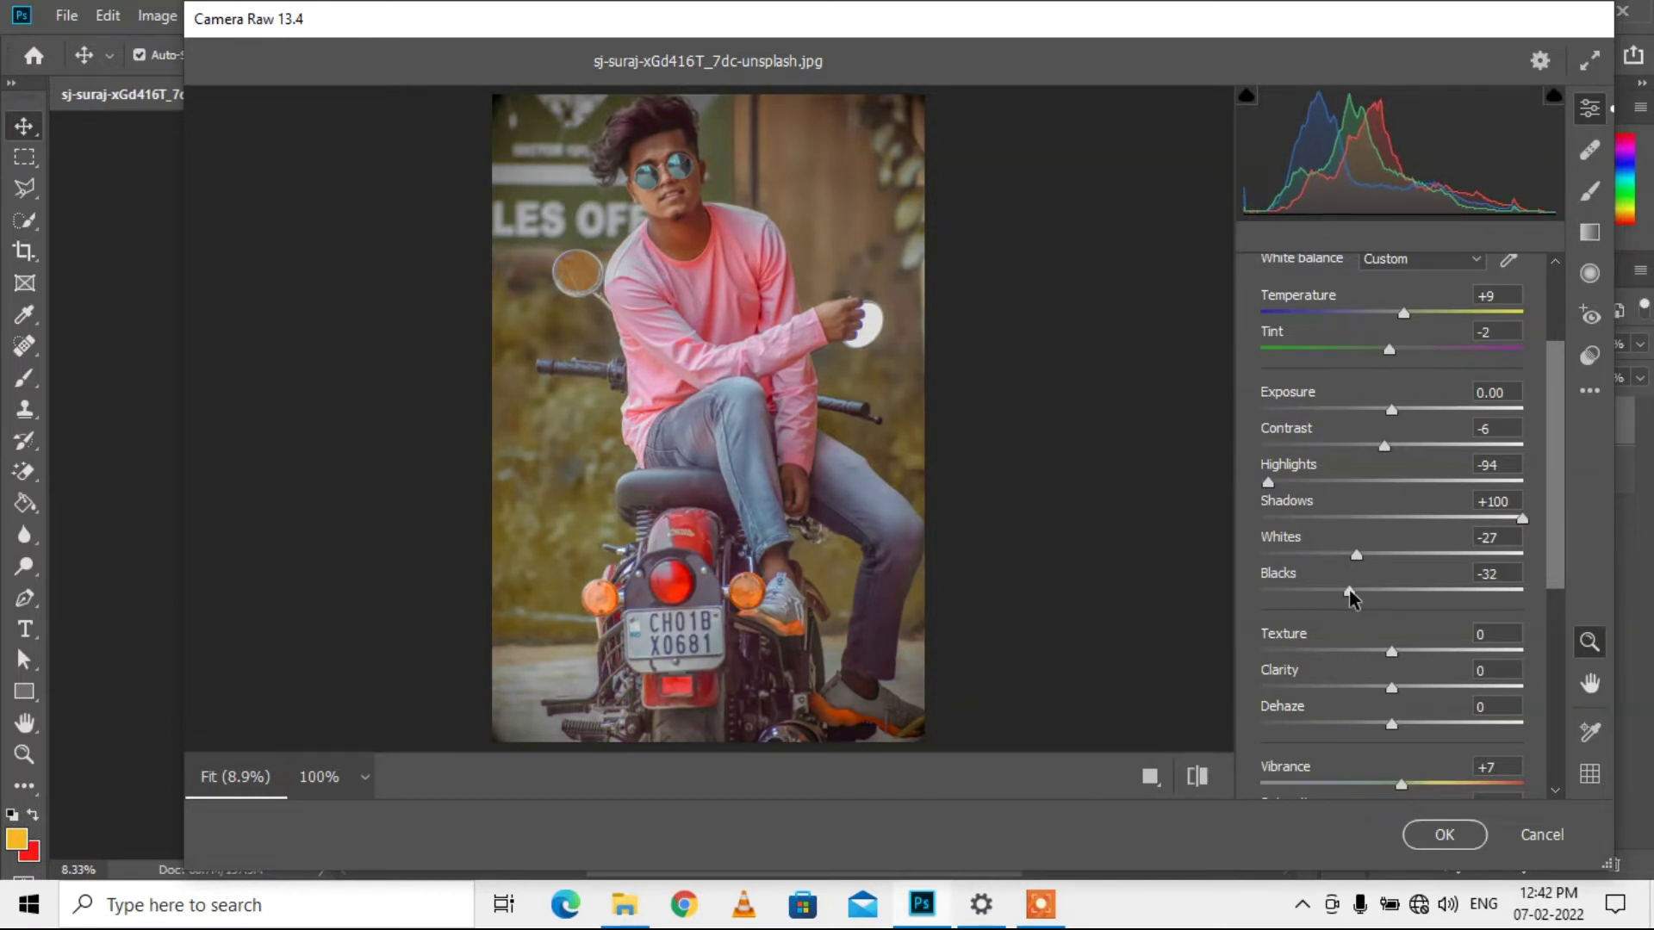
pyautogui.scroll(-1, 1403, 607)
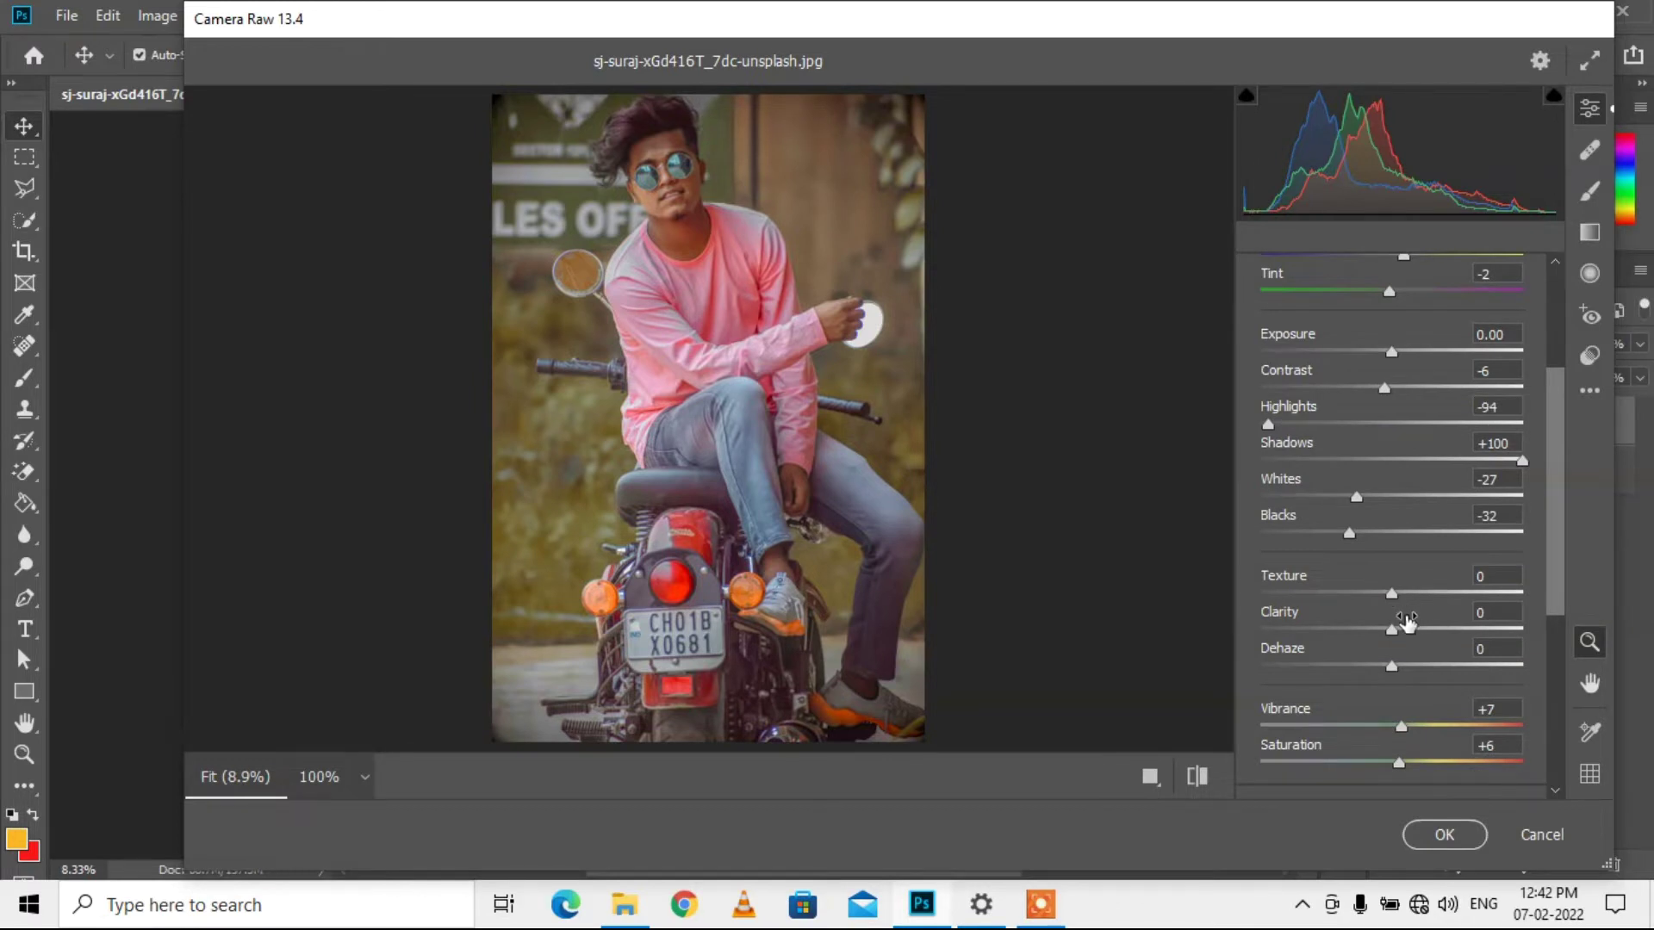
pyautogui.moveTo(1392, 594); pyautogui.dragTo(1409, 595)
pyautogui.scroll(-1, 1387, 641)
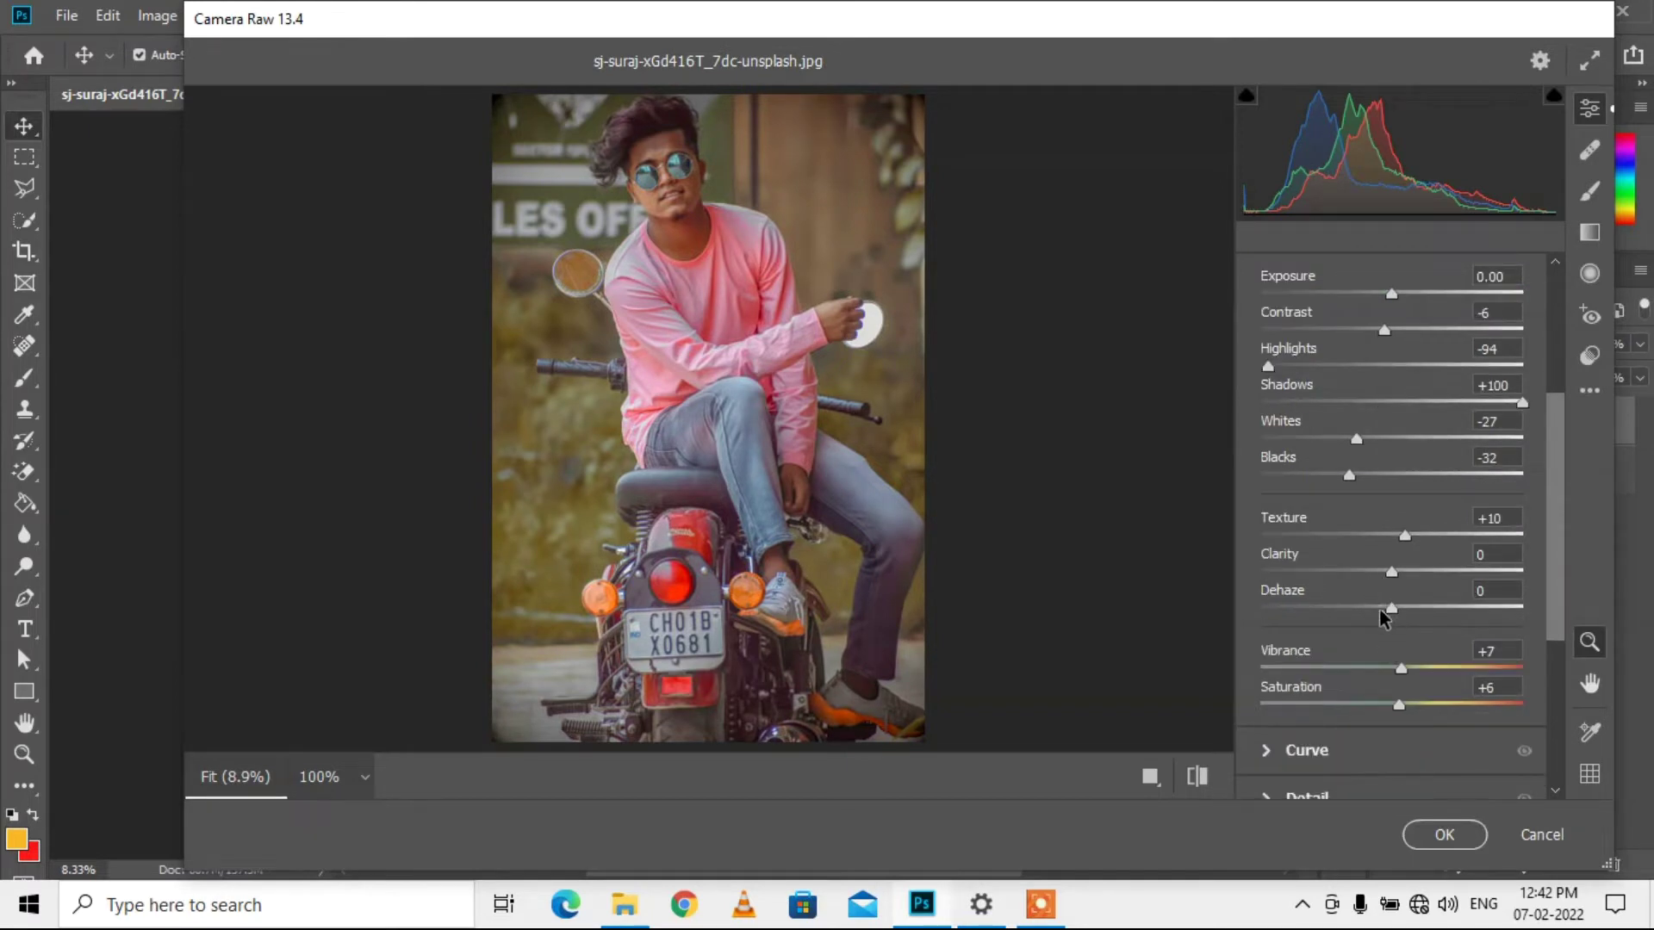
pyautogui.scroll(1, 1366, 572)
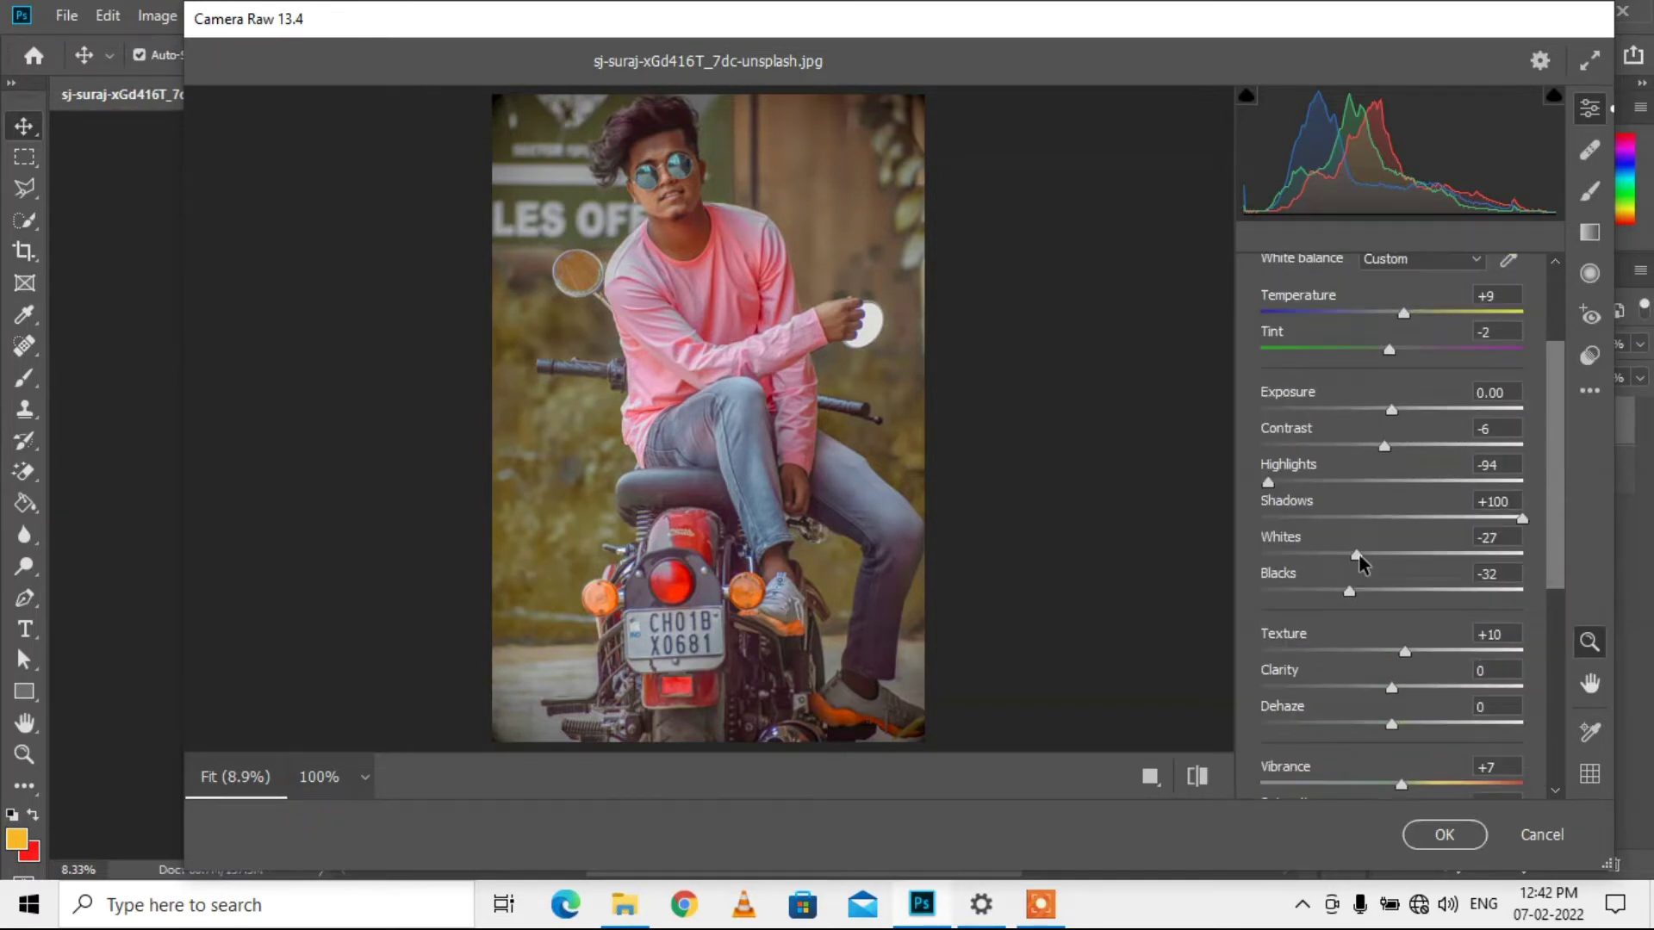
pyautogui.scroll(3, 1359, 551)
pyautogui.click(1266, 336)
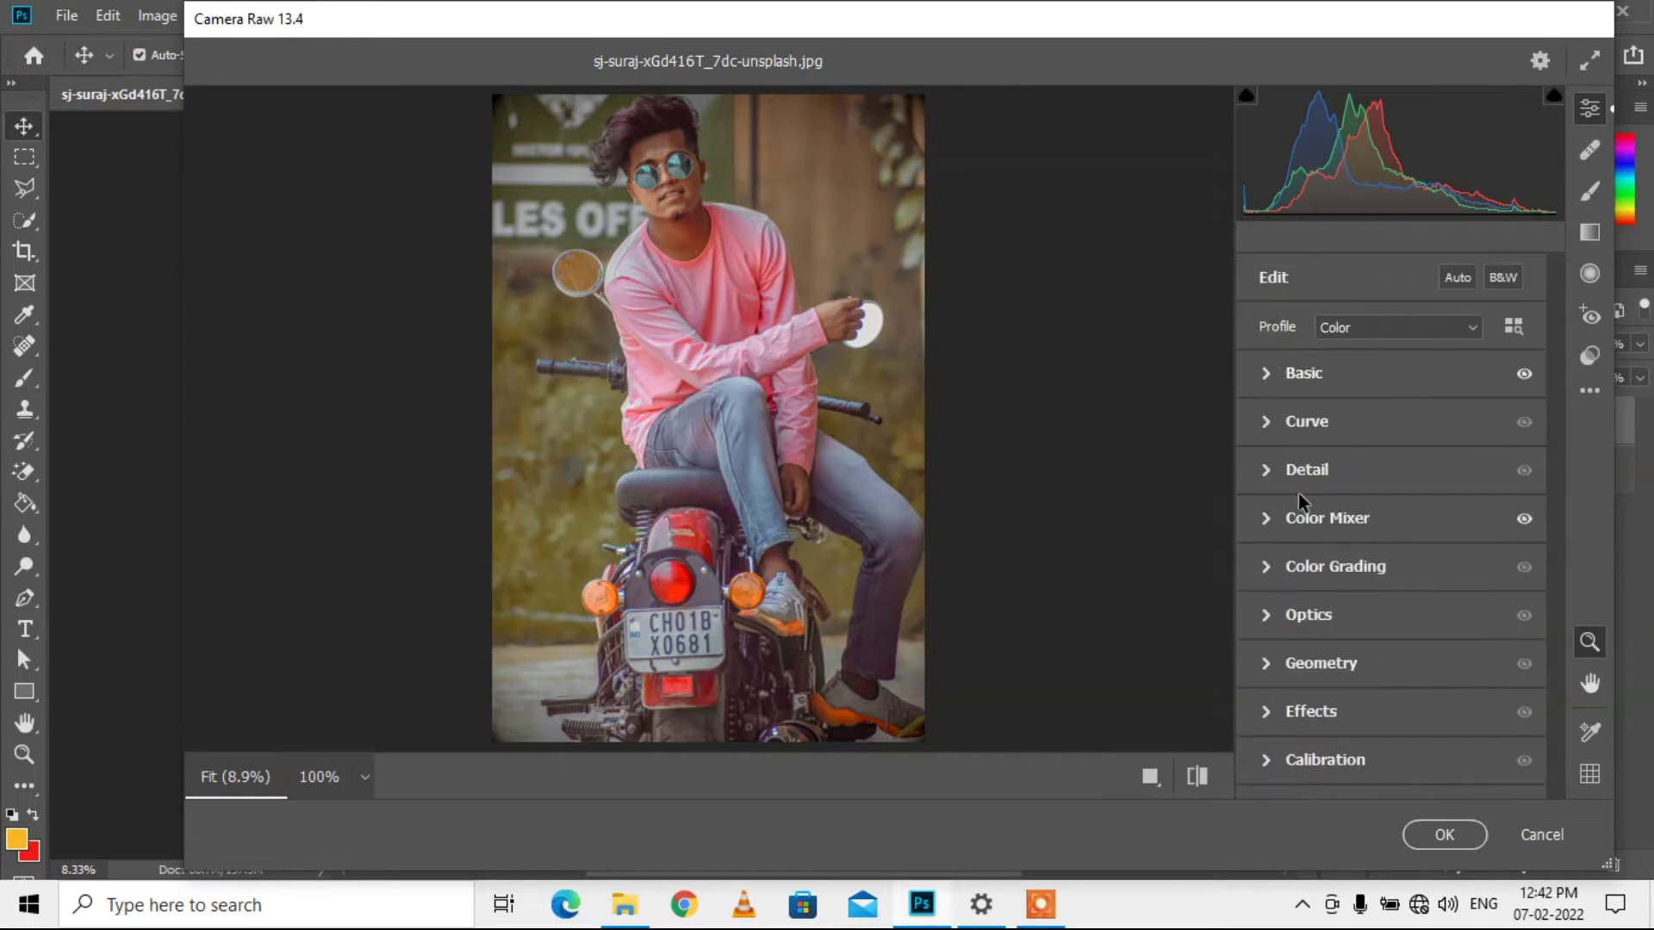
# Step: In Color Grading, tint the shadows blue with Saturation 43 and Hue 228
pyautogui.click(1266, 565)
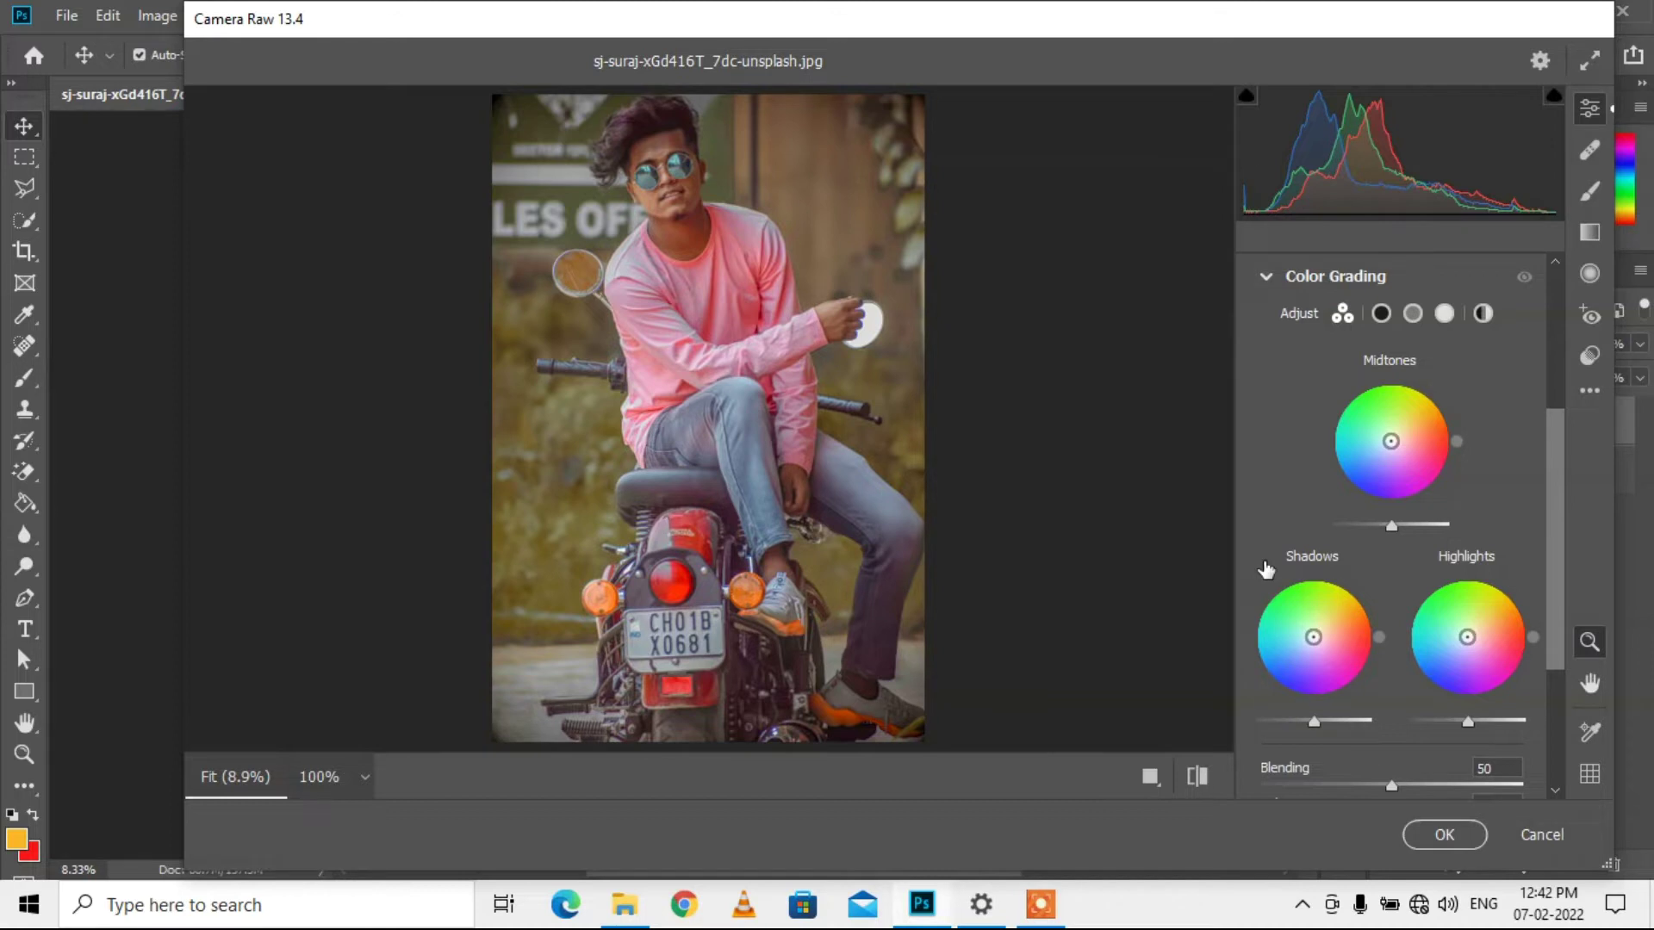
pyautogui.moveTo(1313, 559)
pyautogui.click(1315, 560)
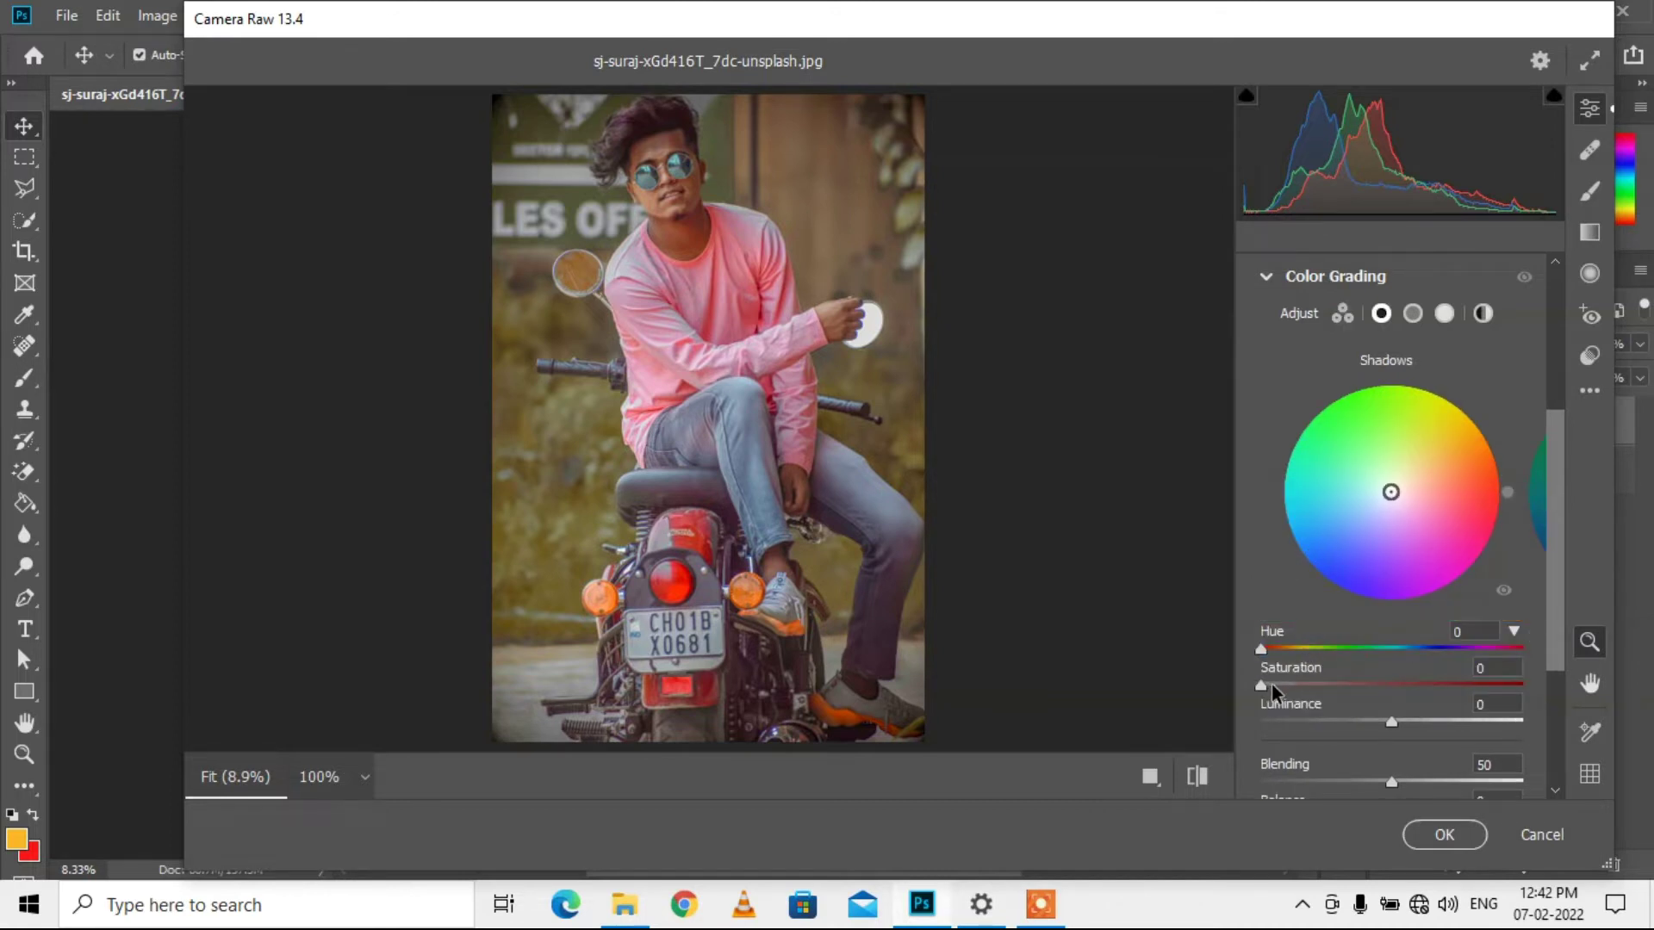
pyautogui.moveTo(1274, 685)
pyautogui.mouseDown()
pyautogui.moveTo(1393, 684)
pyautogui.moveTo(1374, 687)
pyautogui.mouseUp()
pyautogui.moveTo(1271, 654); pyautogui.dragTo(1428, 658)
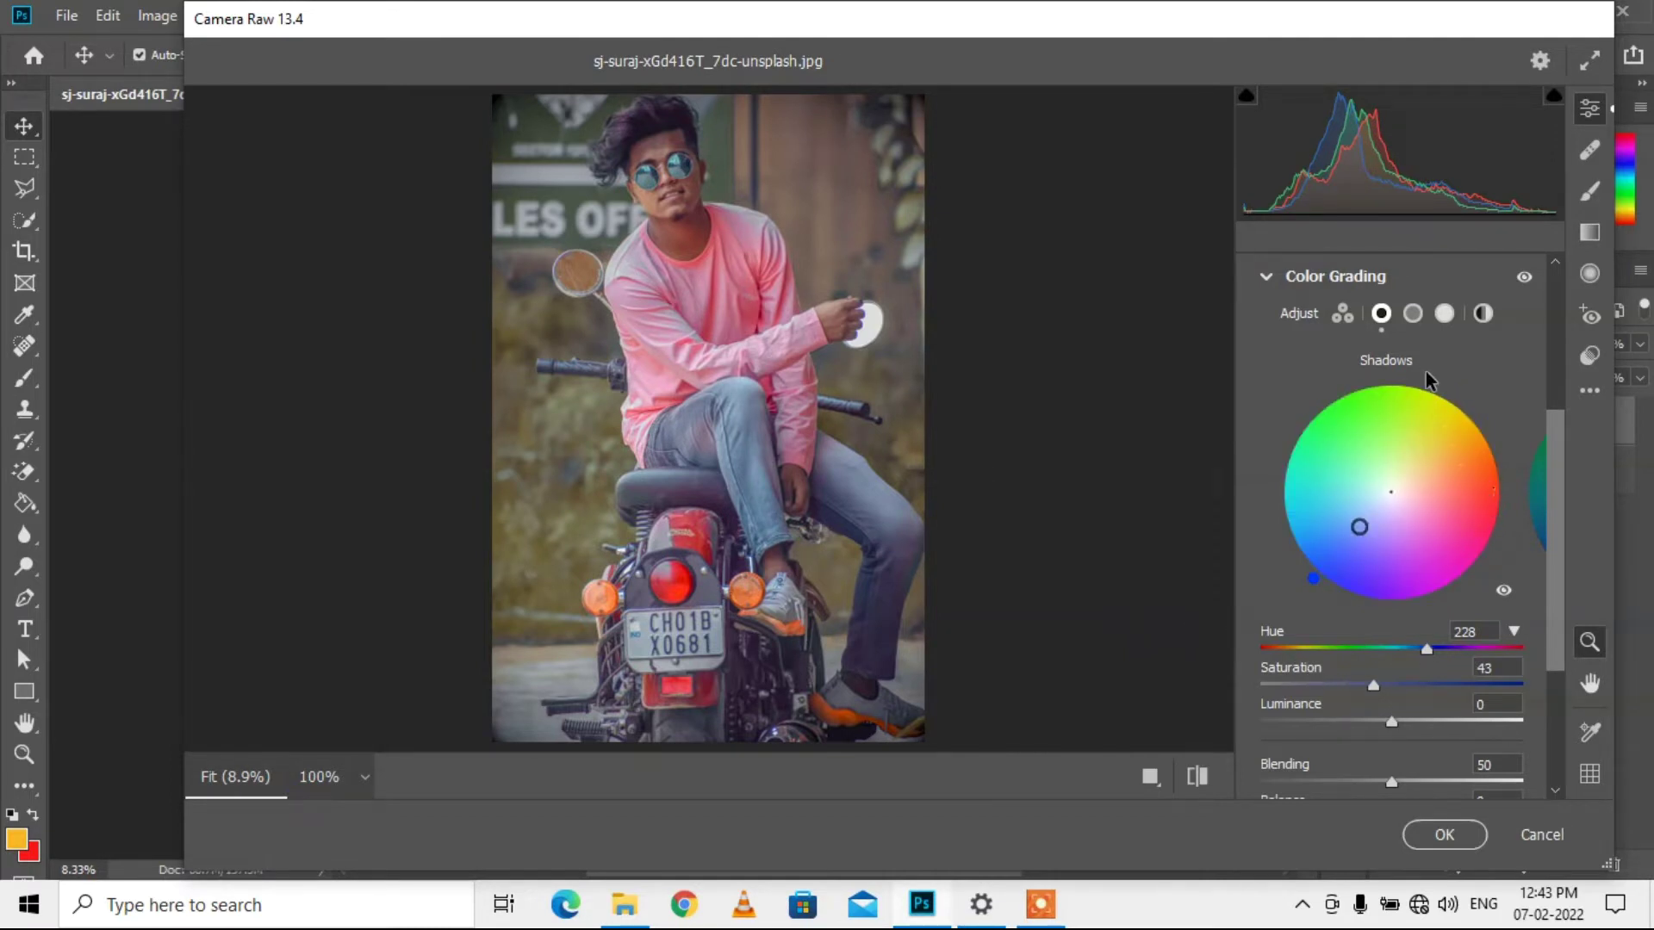
# Step: Try a warm highlights color grade, setting its hue to about 55
pyautogui.click(1505, 489)
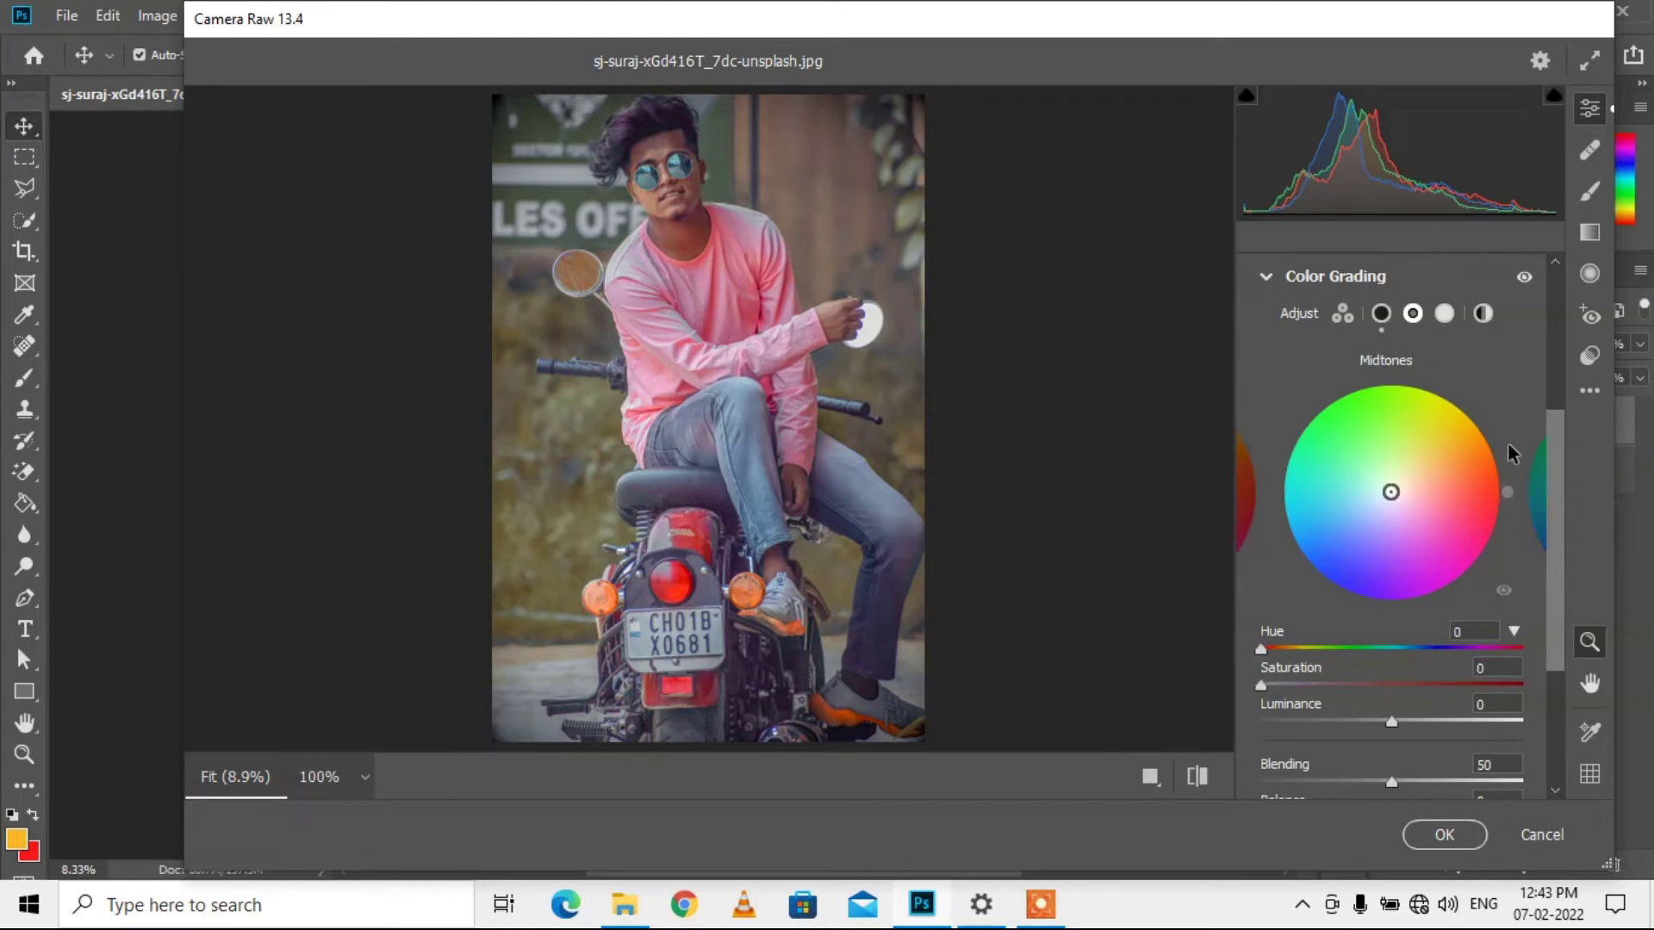
pyautogui.click(1528, 476)
pyautogui.click(1482, 313)
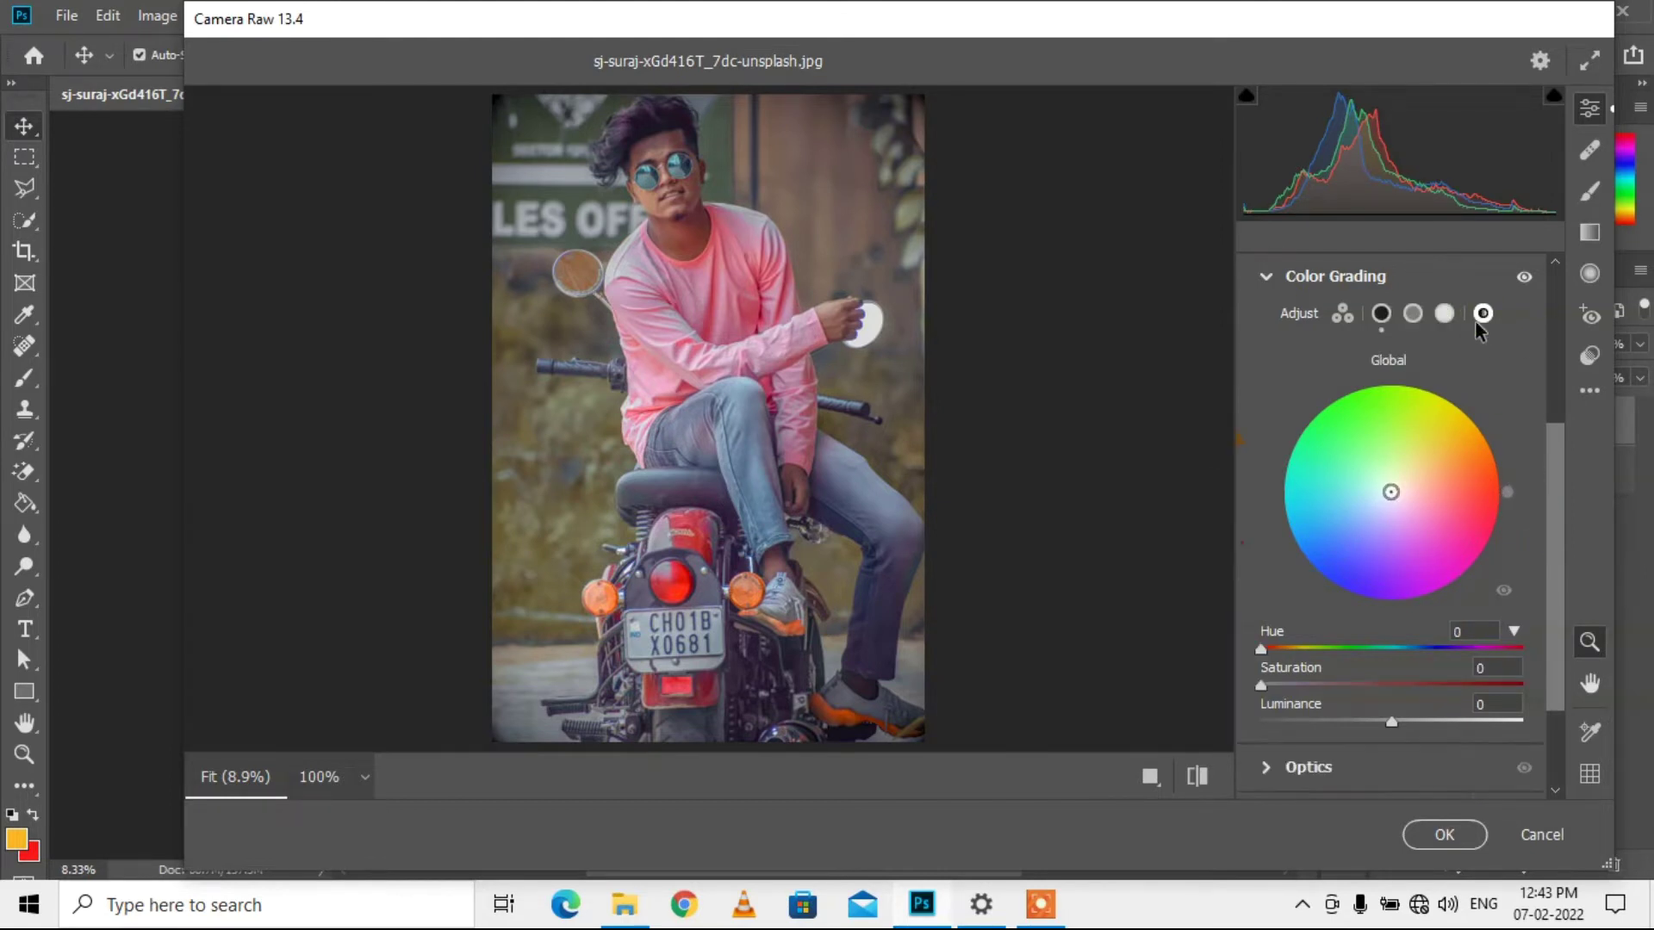
pyautogui.click(1444, 313)
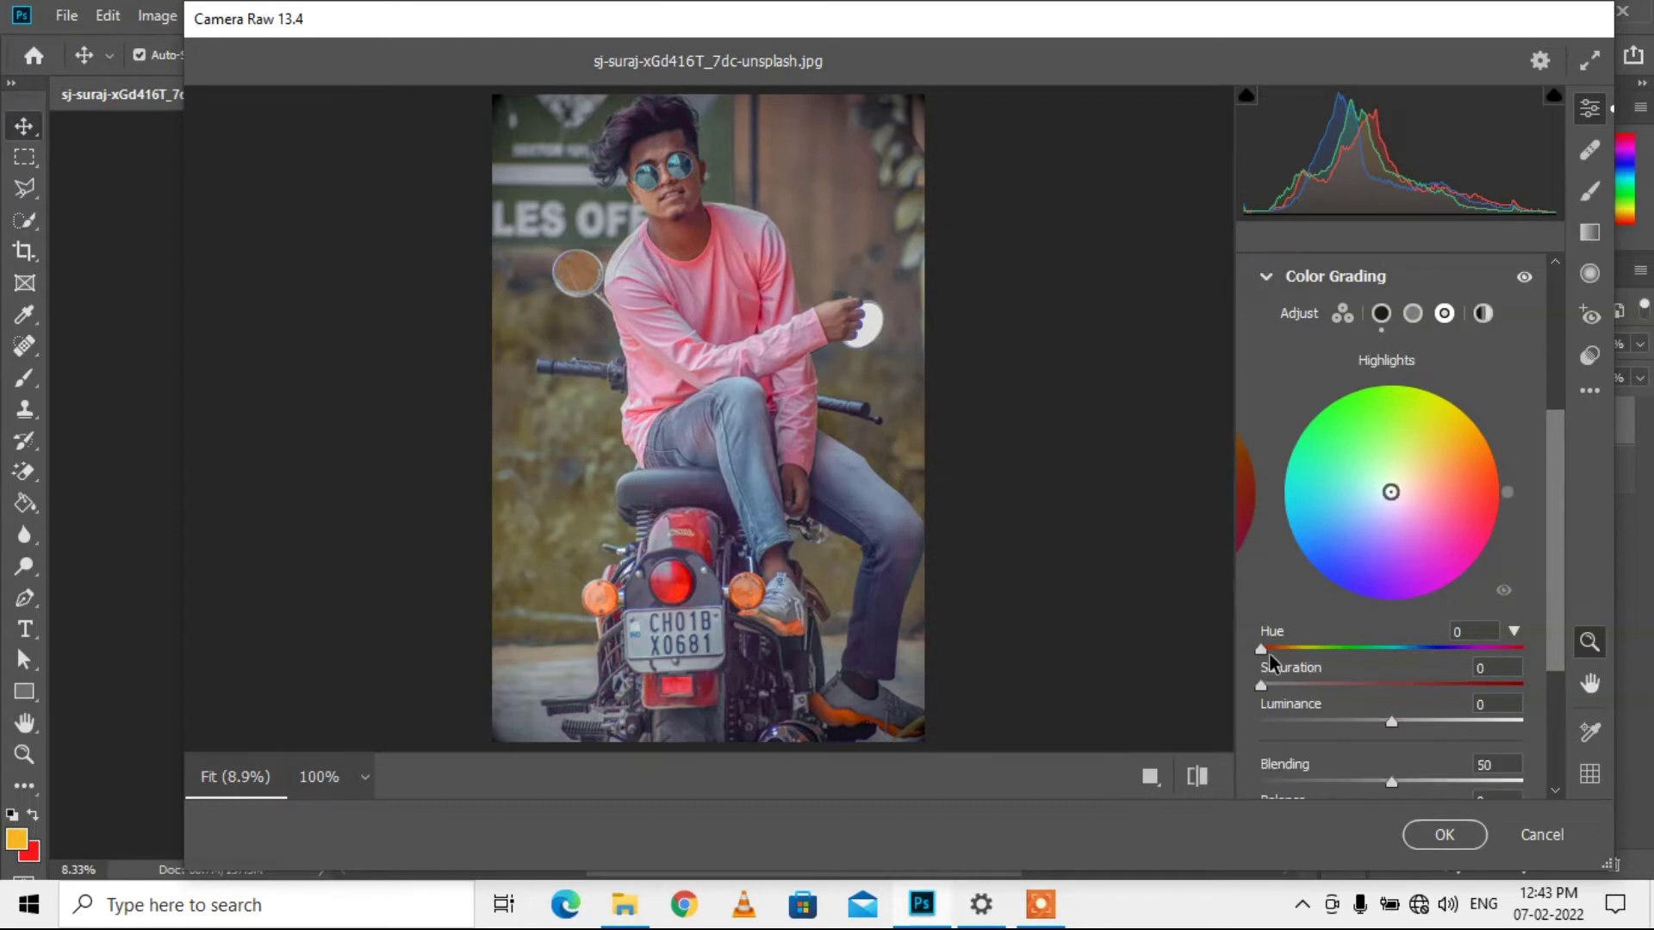
pyautogui.moveTo(1262, 648); pyautogui.dragTo(1309, 660)
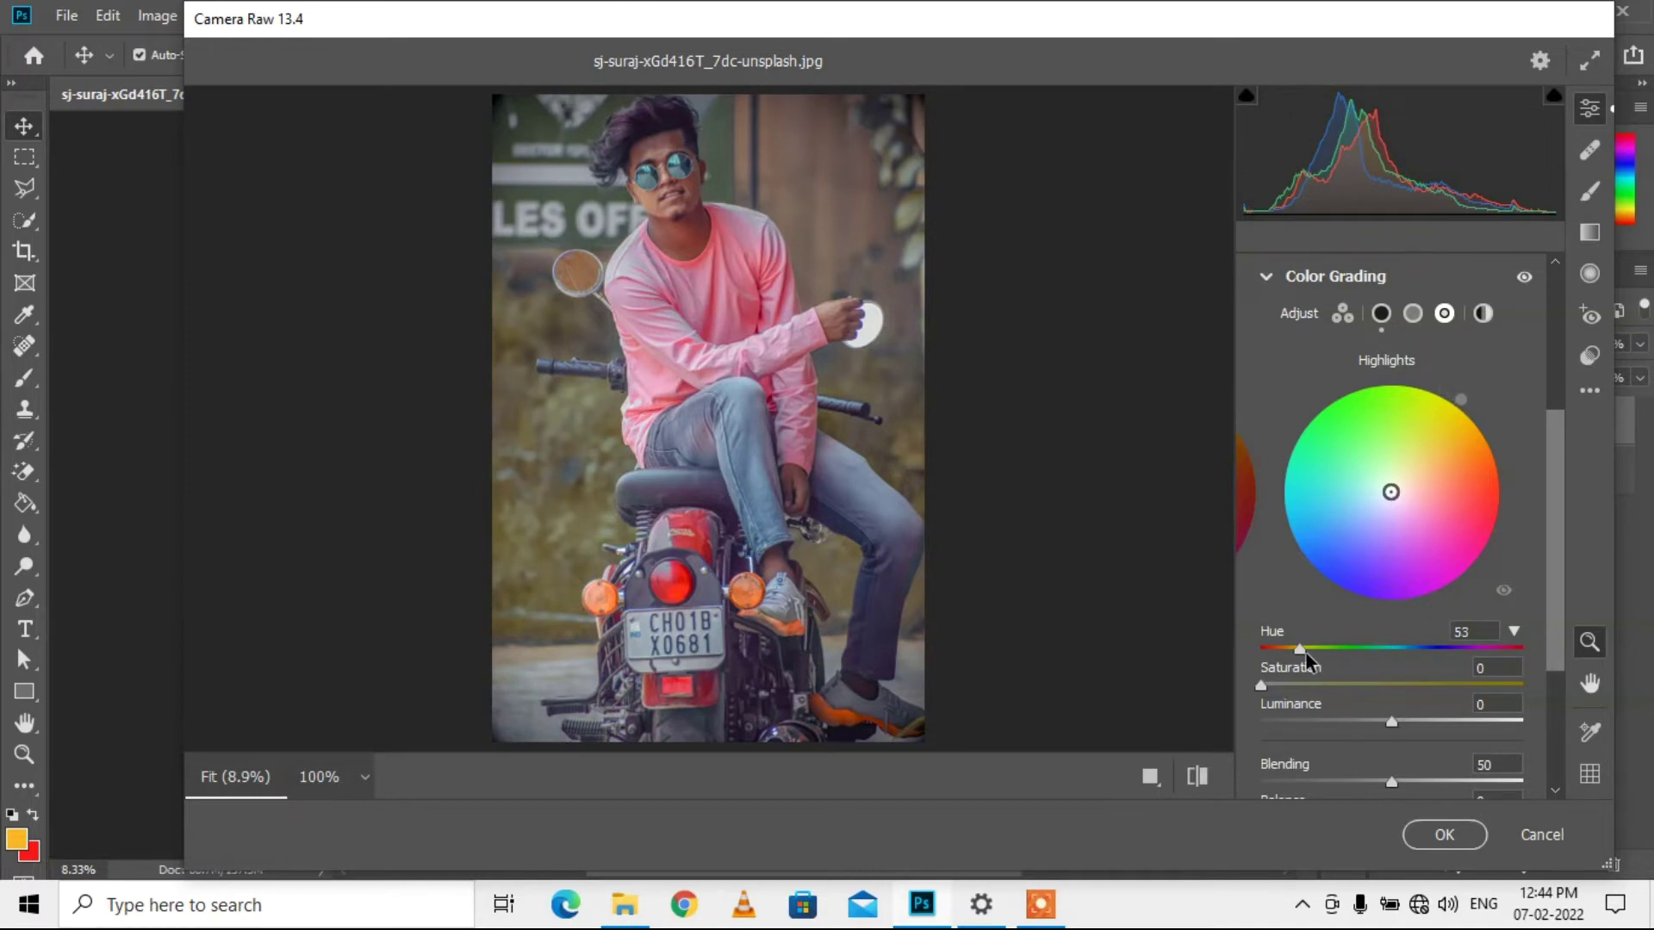
pyautogui.moveTo(1306, 654); pyautogui.dragTo(1309, 658)
pyautogui.moveTo(1299, 650); pyautogui.dragTo(1301, 653)
# Step: Set the global color grade to Hue 200 and Saturation 26
pyautogui.click(1482, 313)
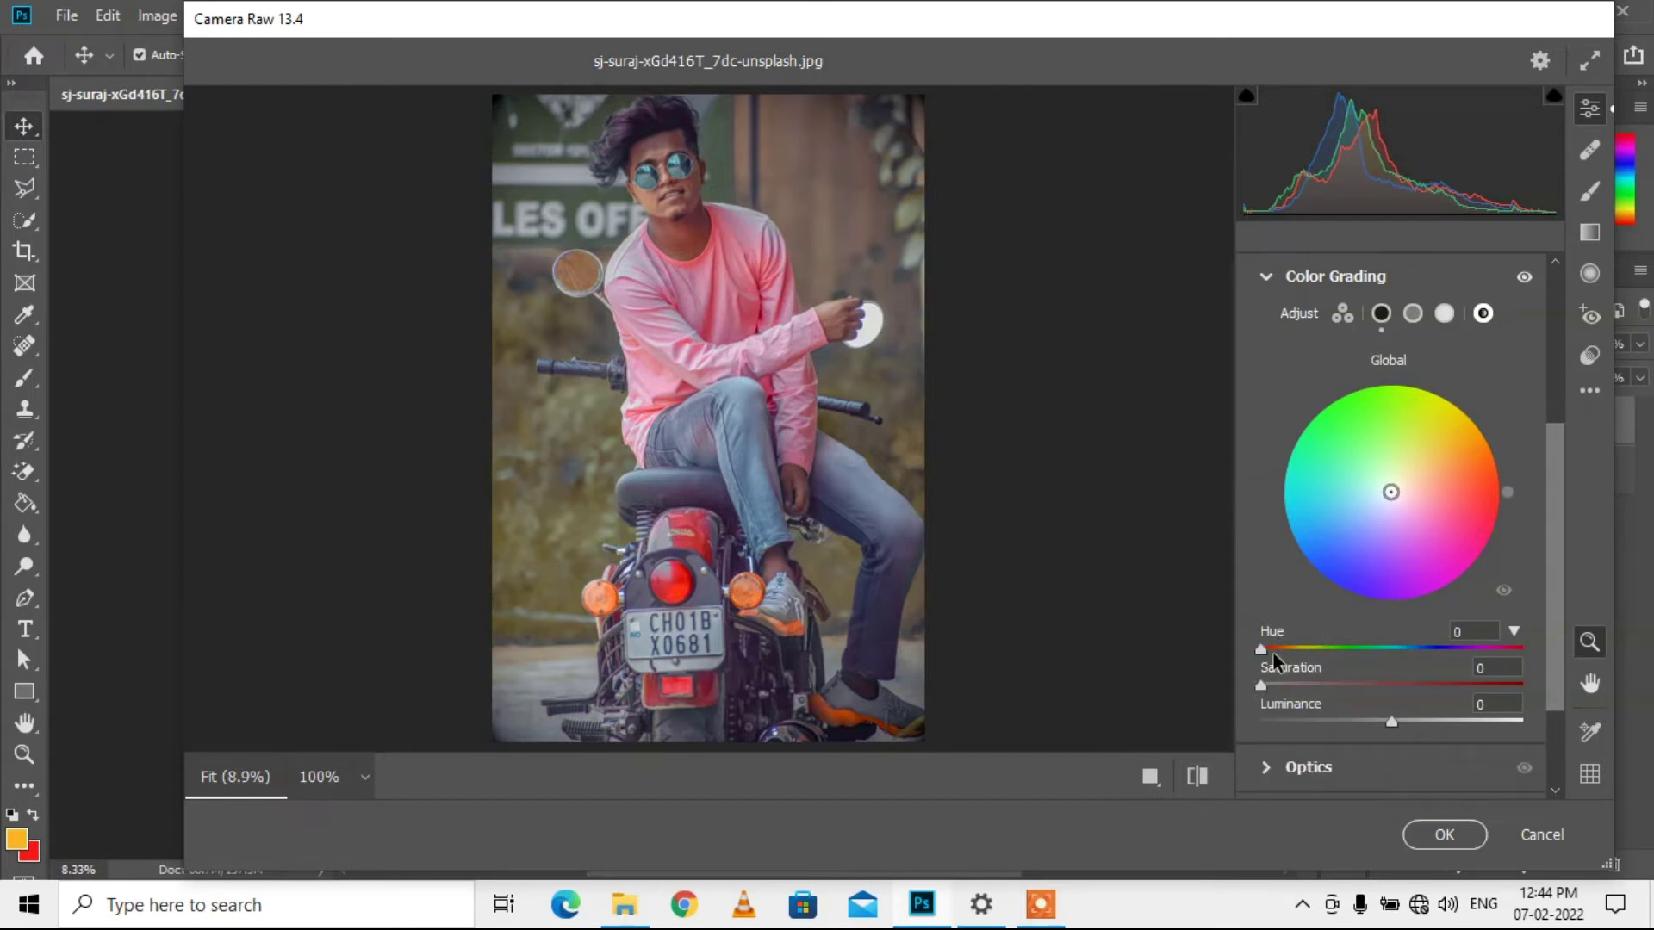
pyautogui.moveTo(1263, 650); pyautogui.dragTo(1411, 653)
pyautogui.moveTo(1264, 685); pyautogui.dragTo(1330, 692)
pyautogui.scroll(-3, 1340, 649)
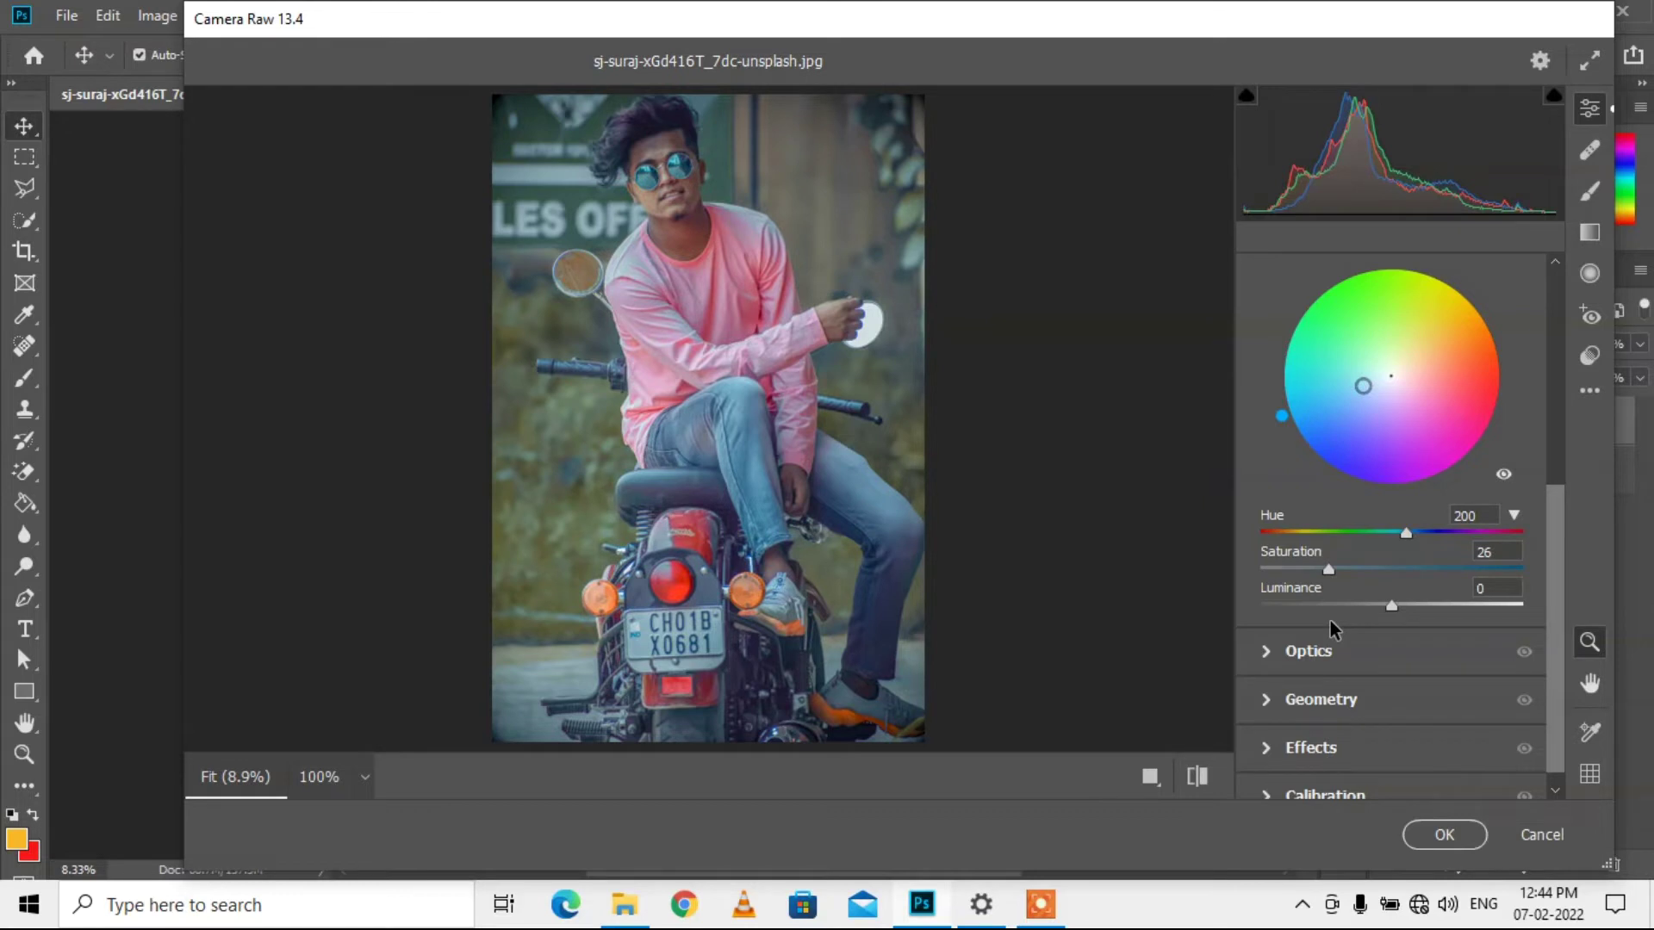
pyautogui.scroll(-1, 1300, 624)
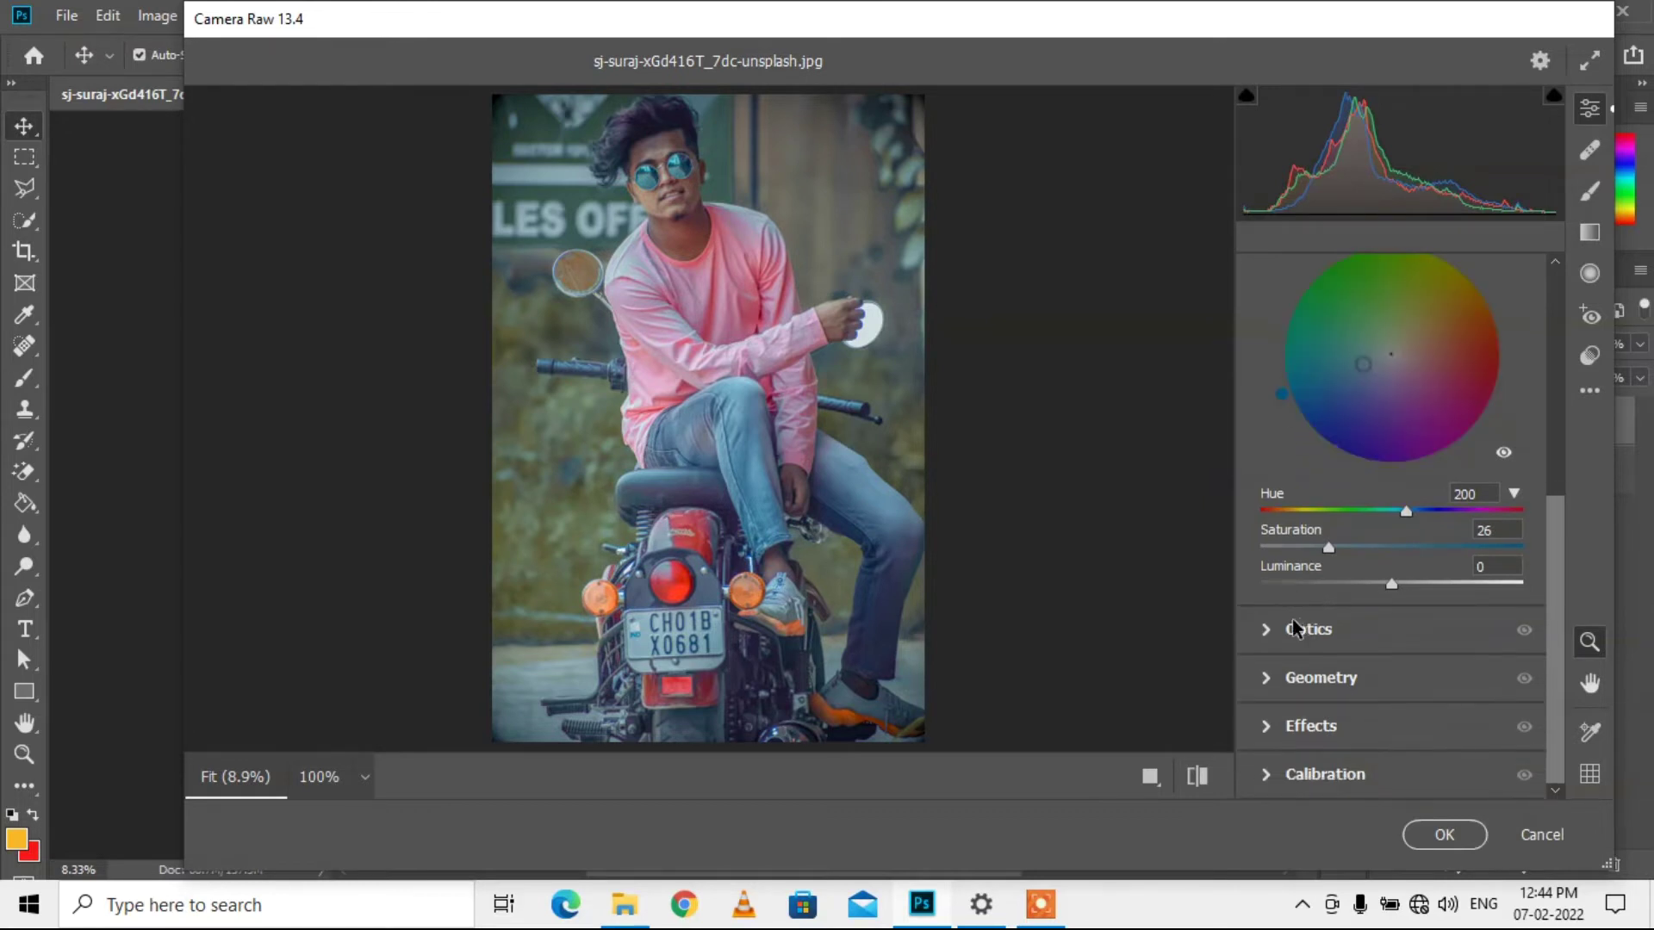
pyautogui.scroll(3, 1305, 671)
pyautogui.scroll(3, 1300, 641)
pyautogui.scroll(2, 1264, 478)
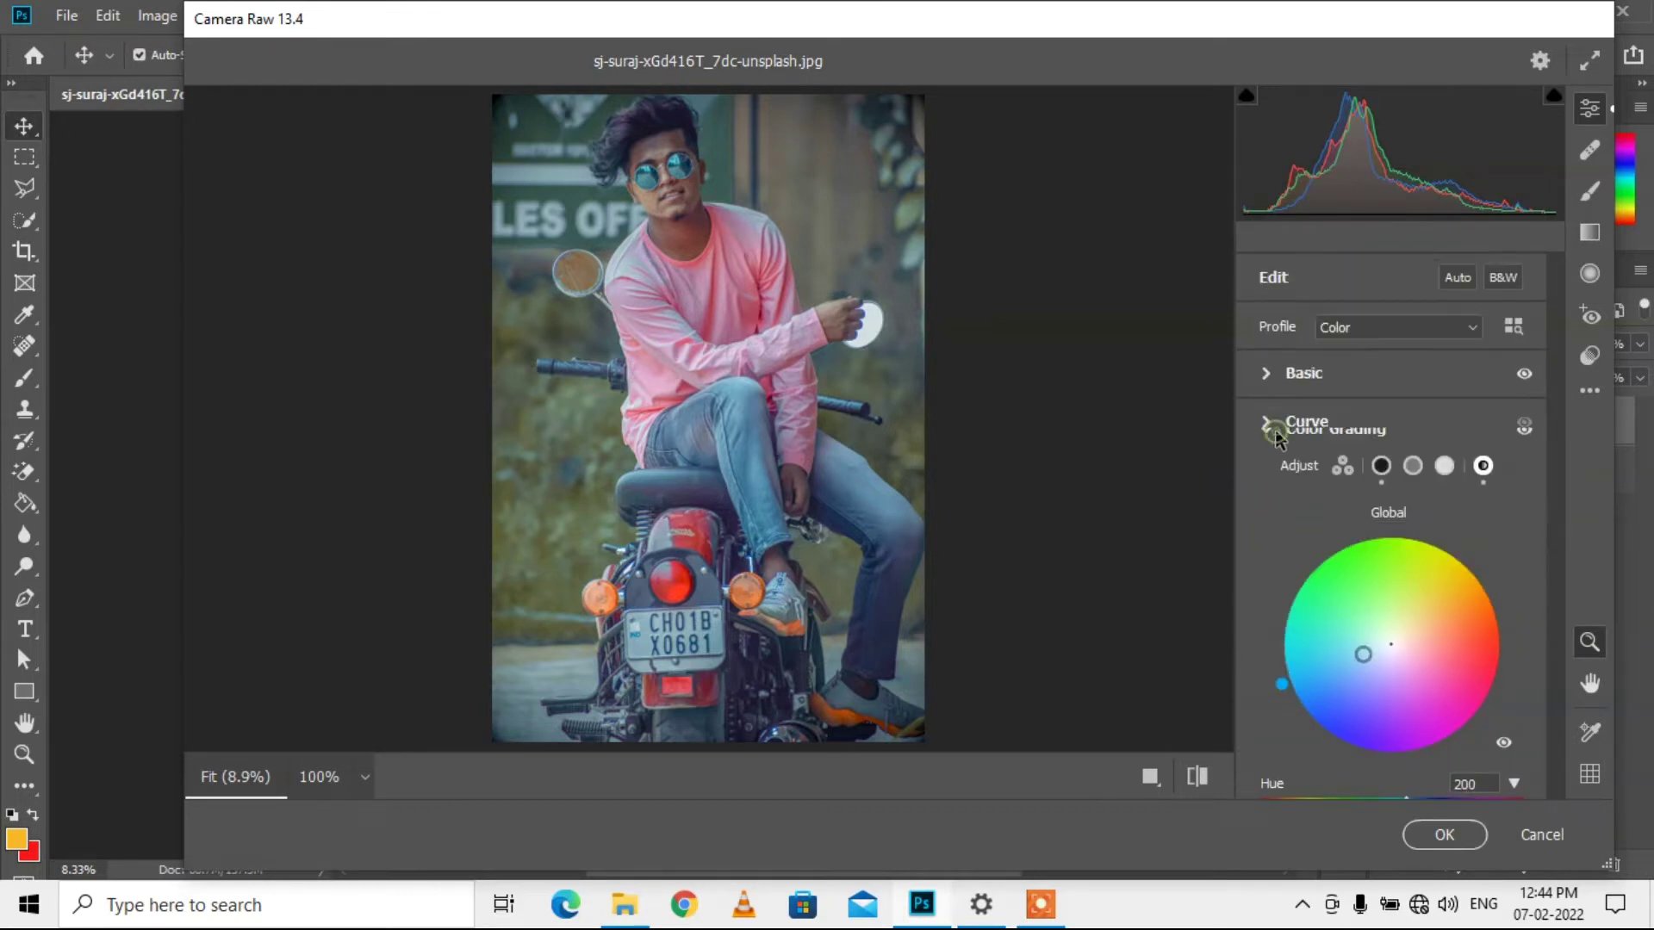
# Step: Lower the blue-channel curve's top-right point to Output 215
pyautogui.click(1285, 432)
pyautogui.click(1268, 424)
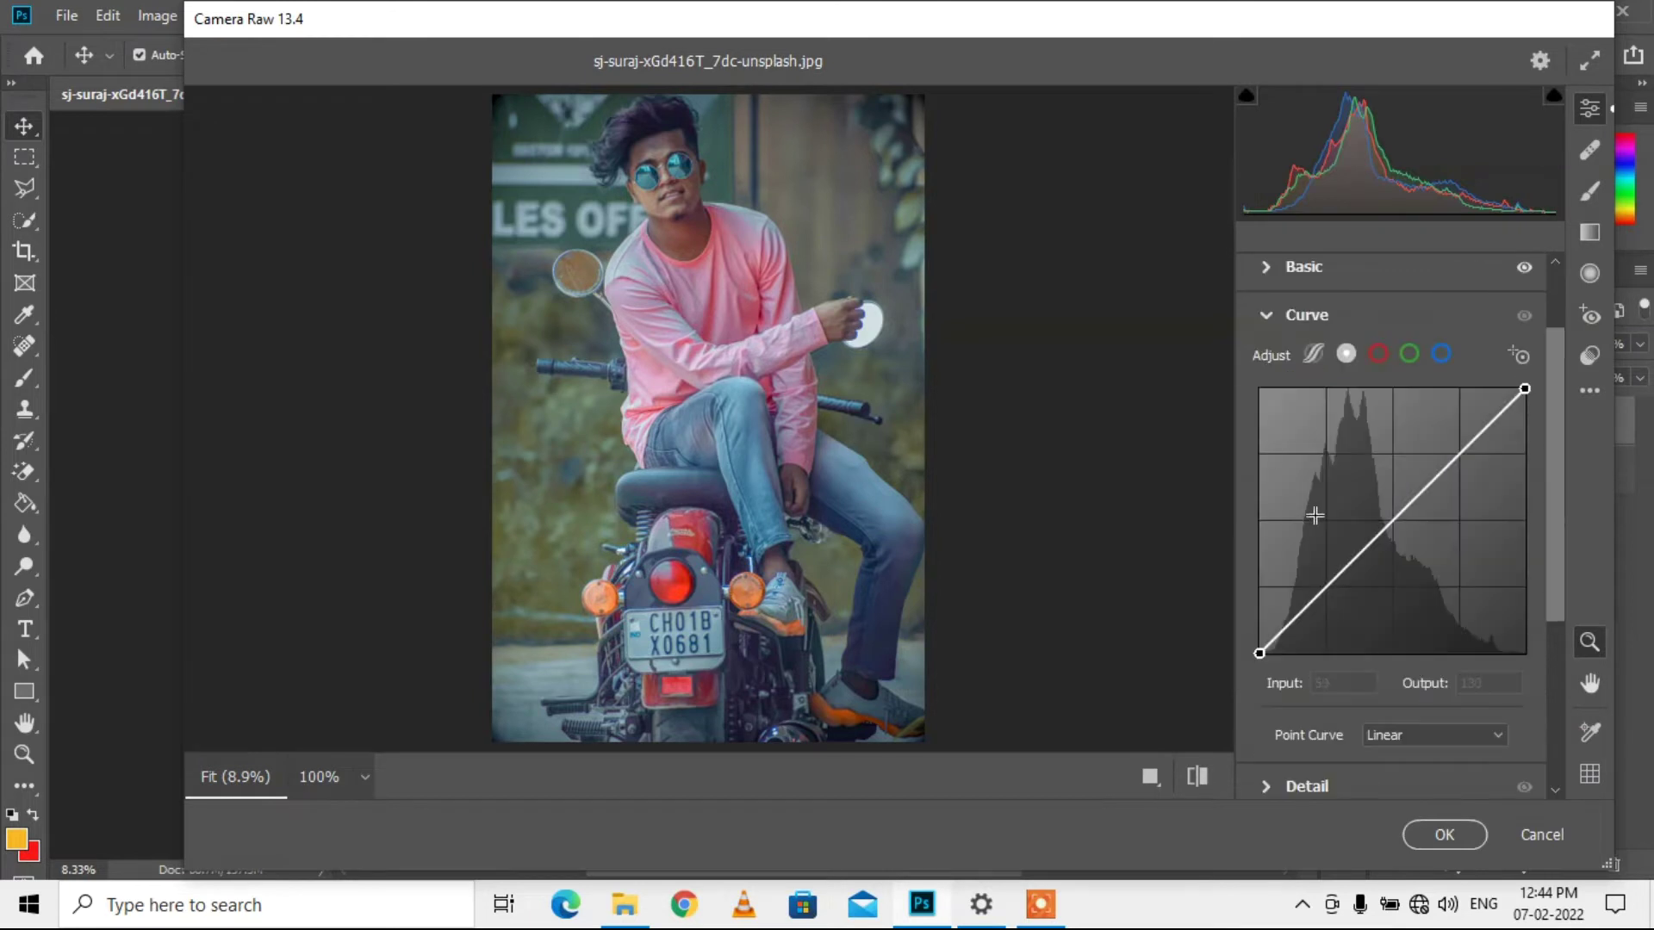
pyautogui.click(1440, 355)
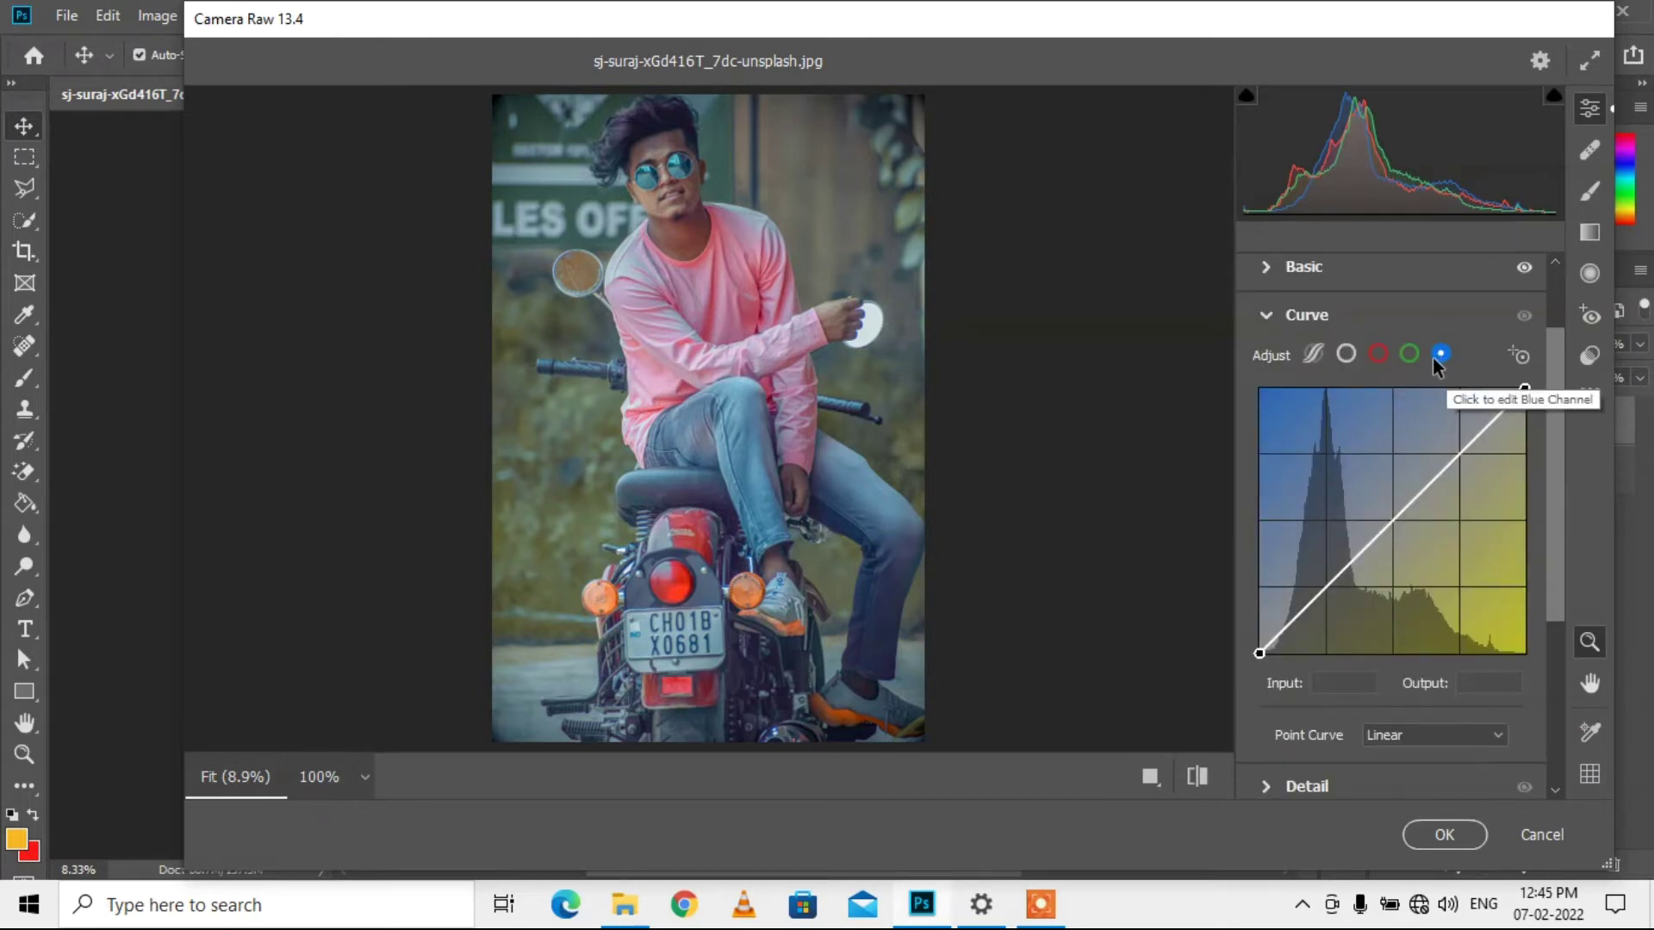
pyautogui.moveTo(1524, 388); pyautogui.dragTo(1526, 430)
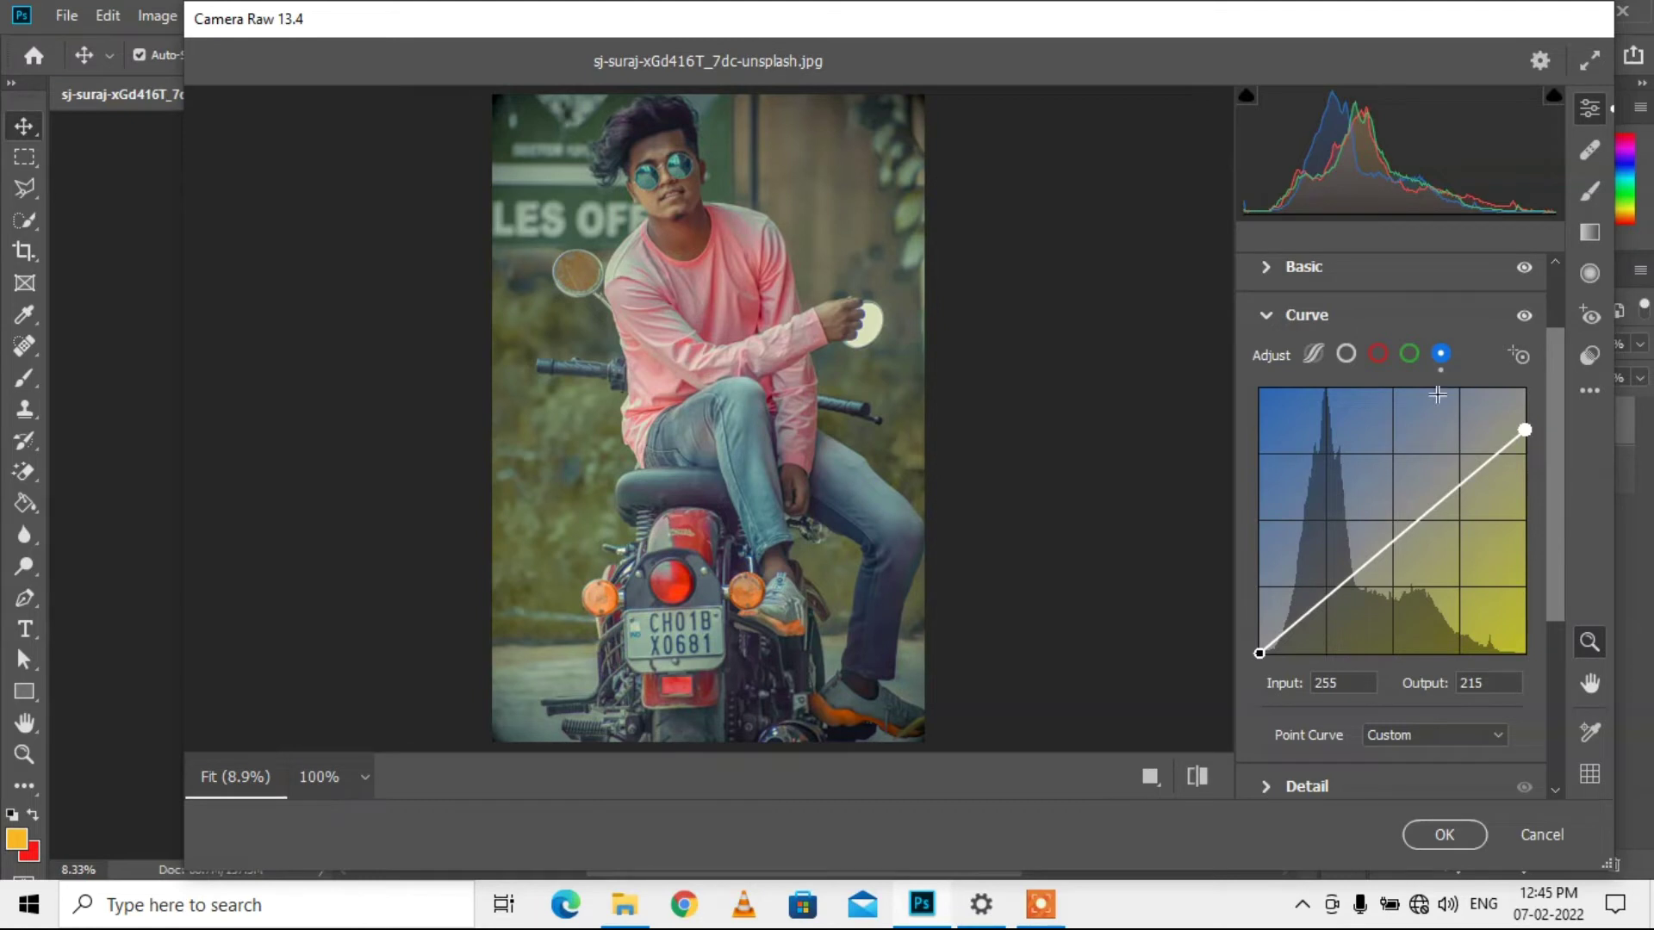
pyautogui.scroll(2, 1359, 398)
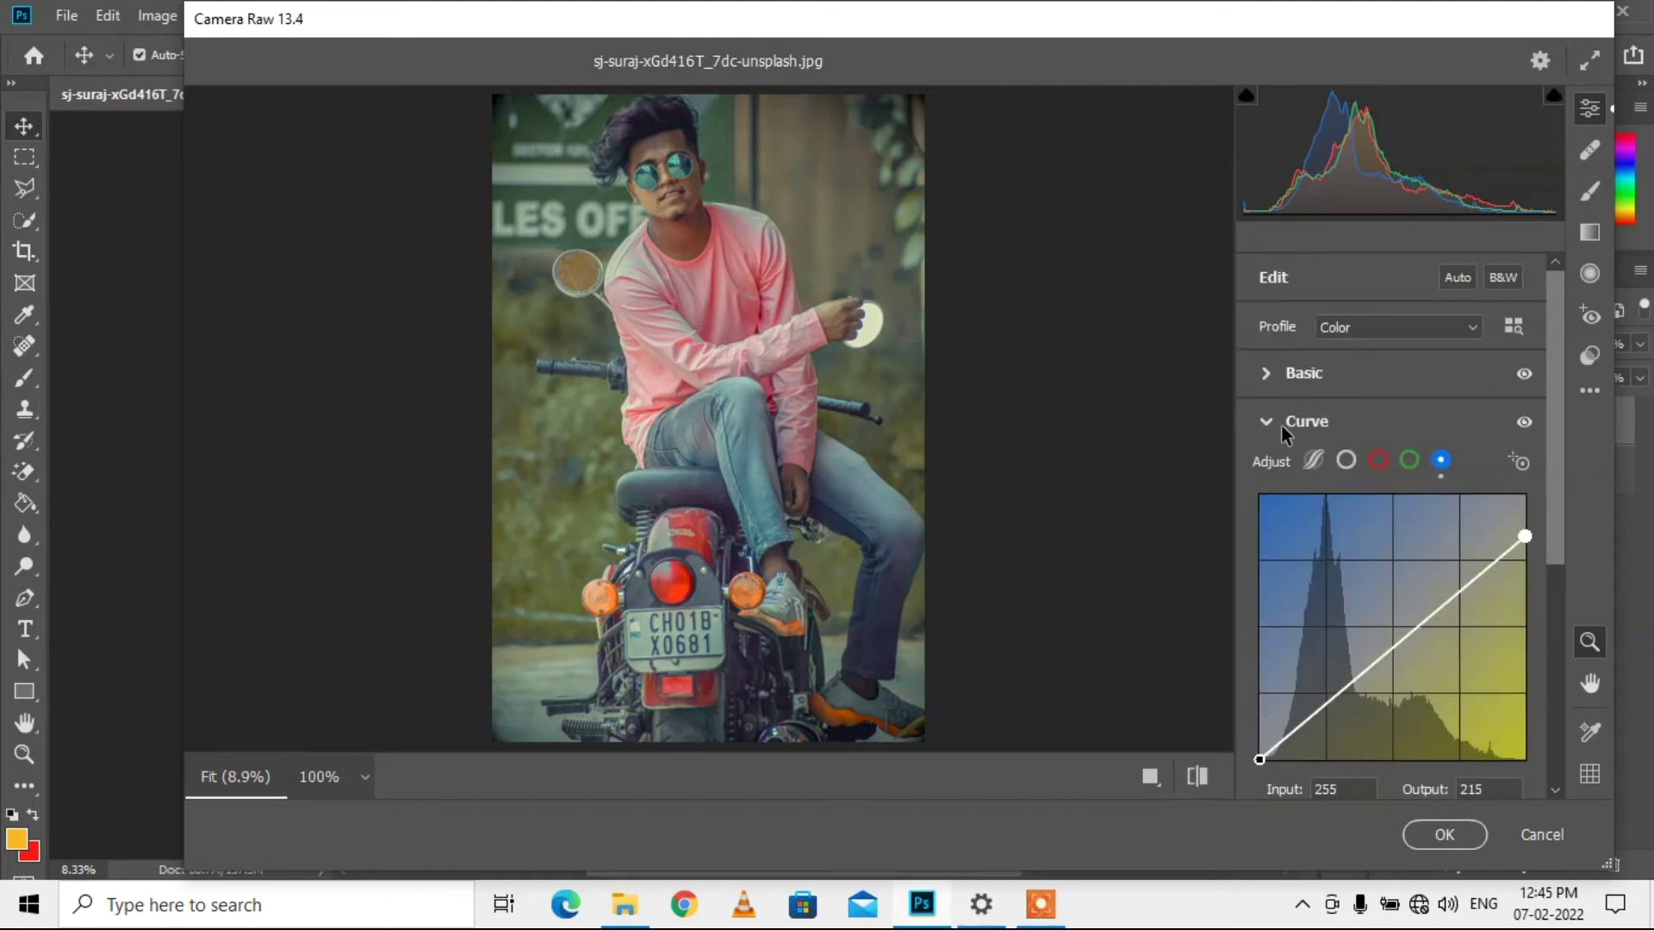
pyautogui.click(1321, 430)
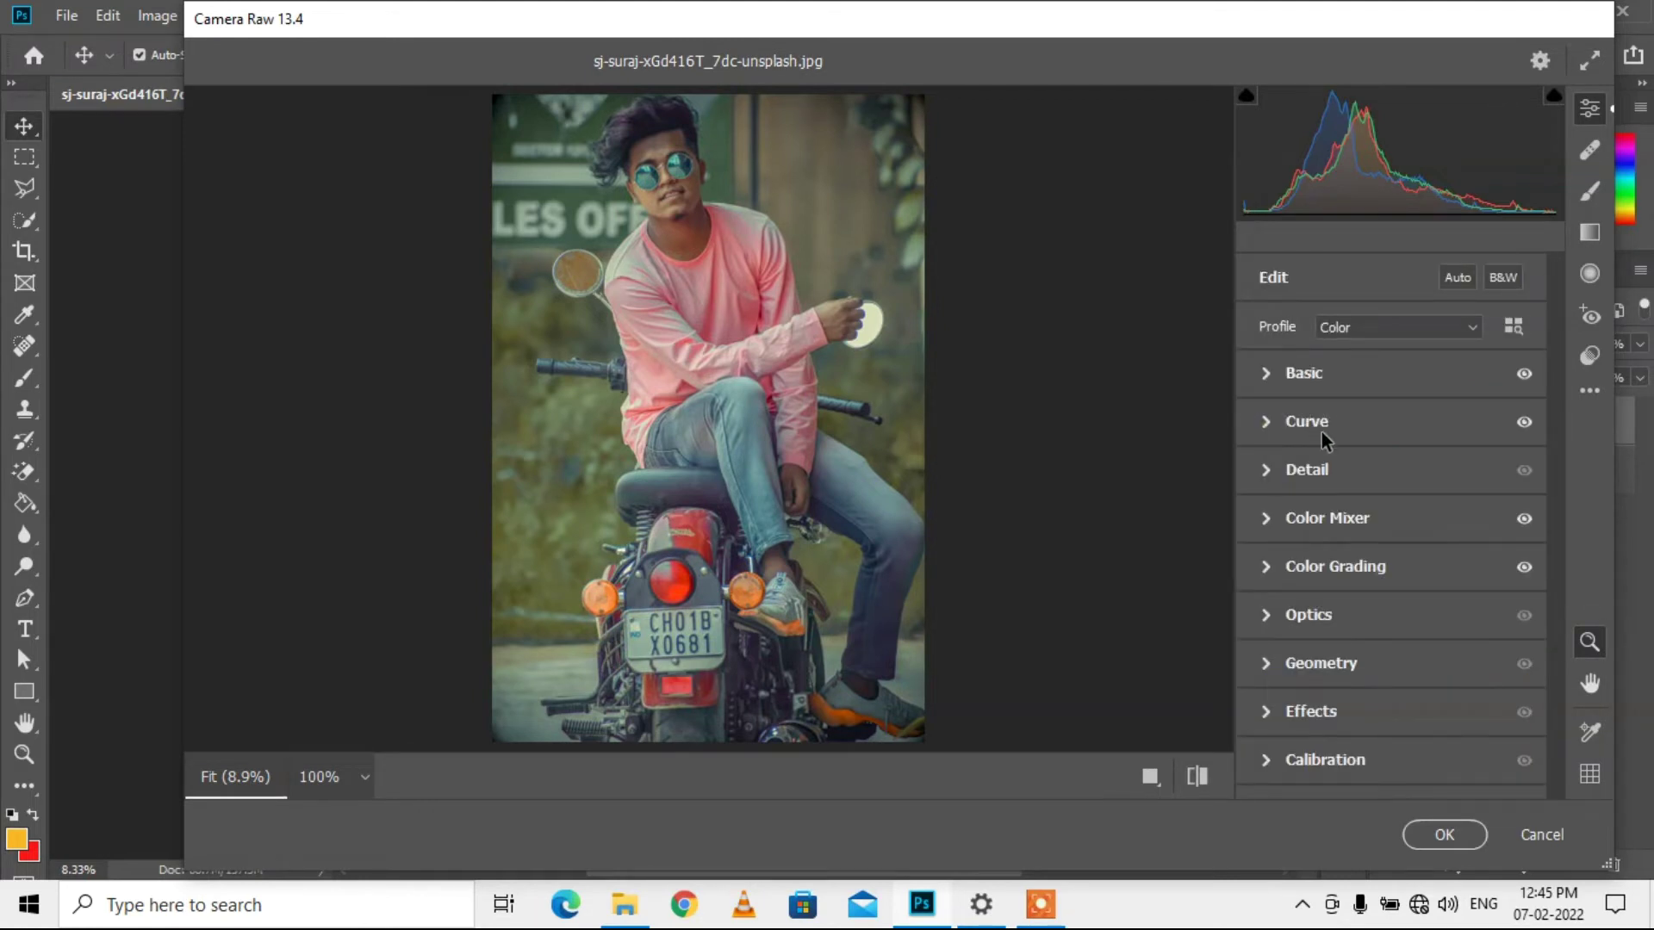
# Step: Review the red and orange mixer settings, compare before/after, and apply the grade to Layer 0 copy
pyautogui.click(1269, 520)
pyautogui.click(1267, 597)
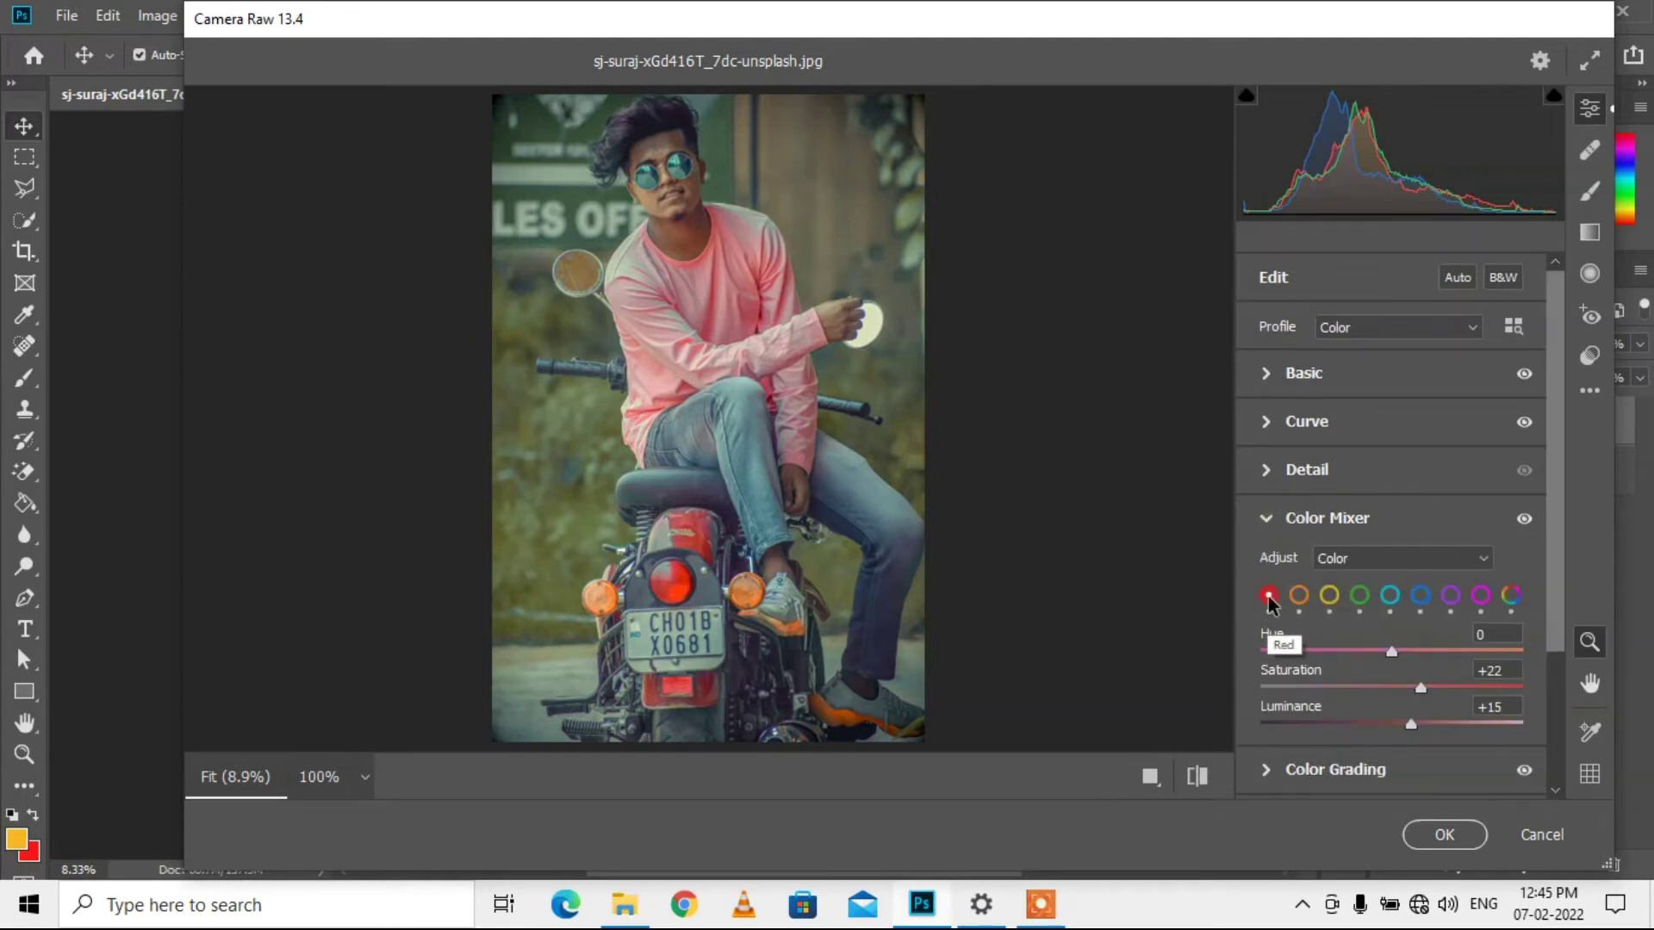
pyautogui.click(1299, 596)
pyautogui.click(1196, 777)
pyautogui.click(1196, 777)
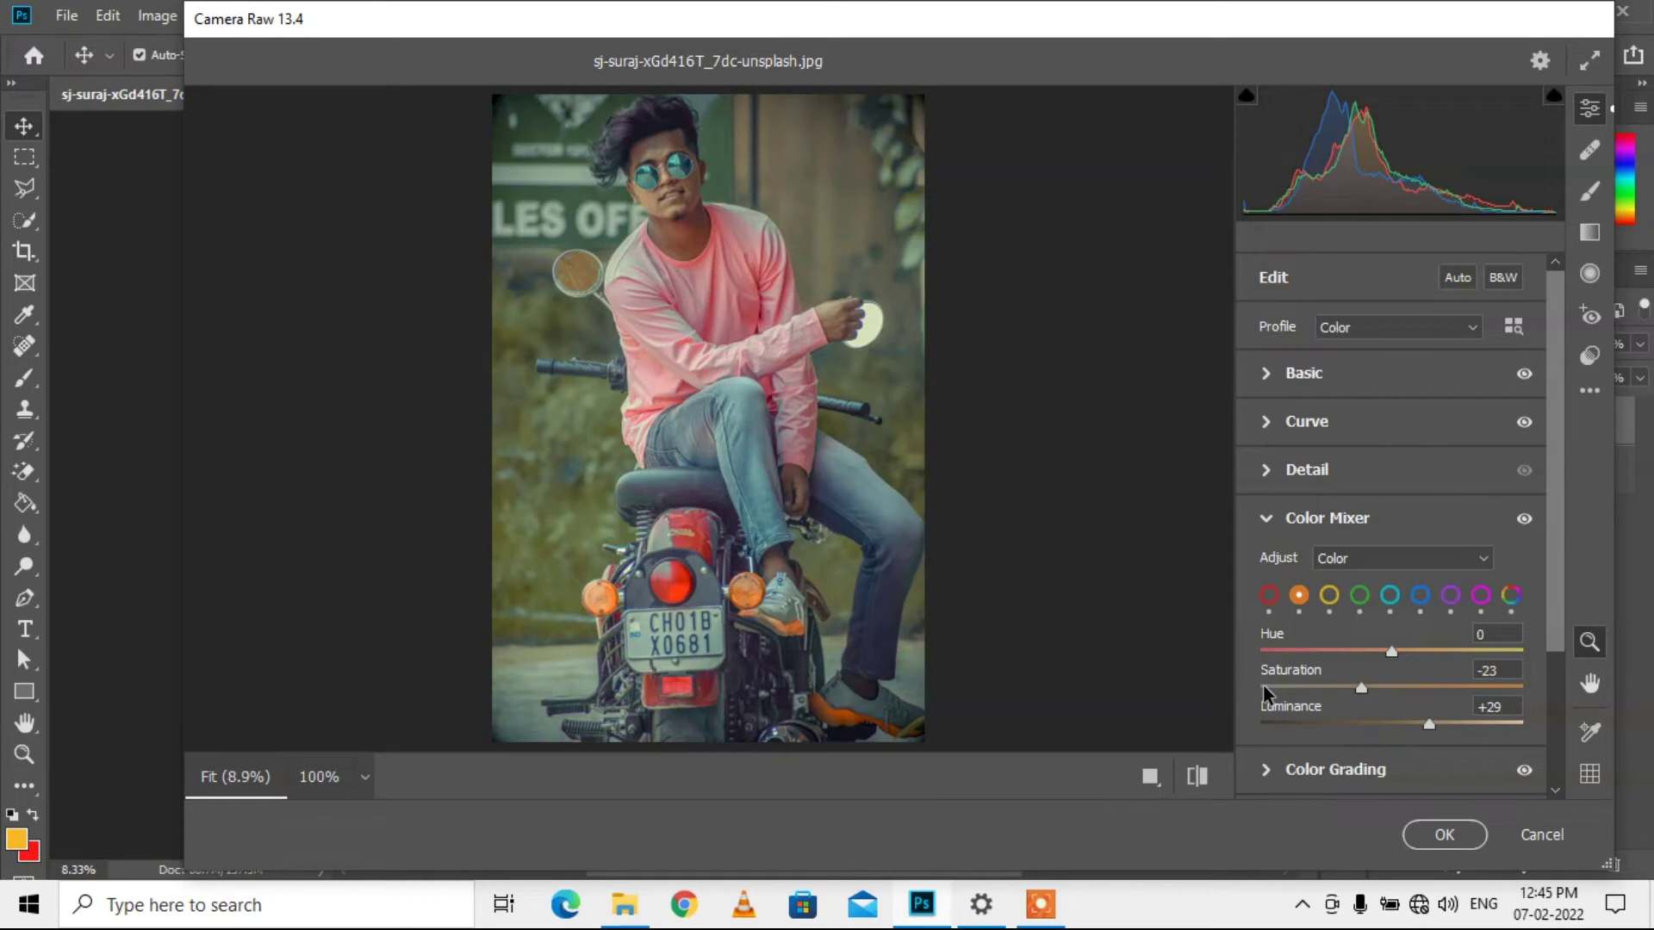
pyautogui.click(1445, 834)
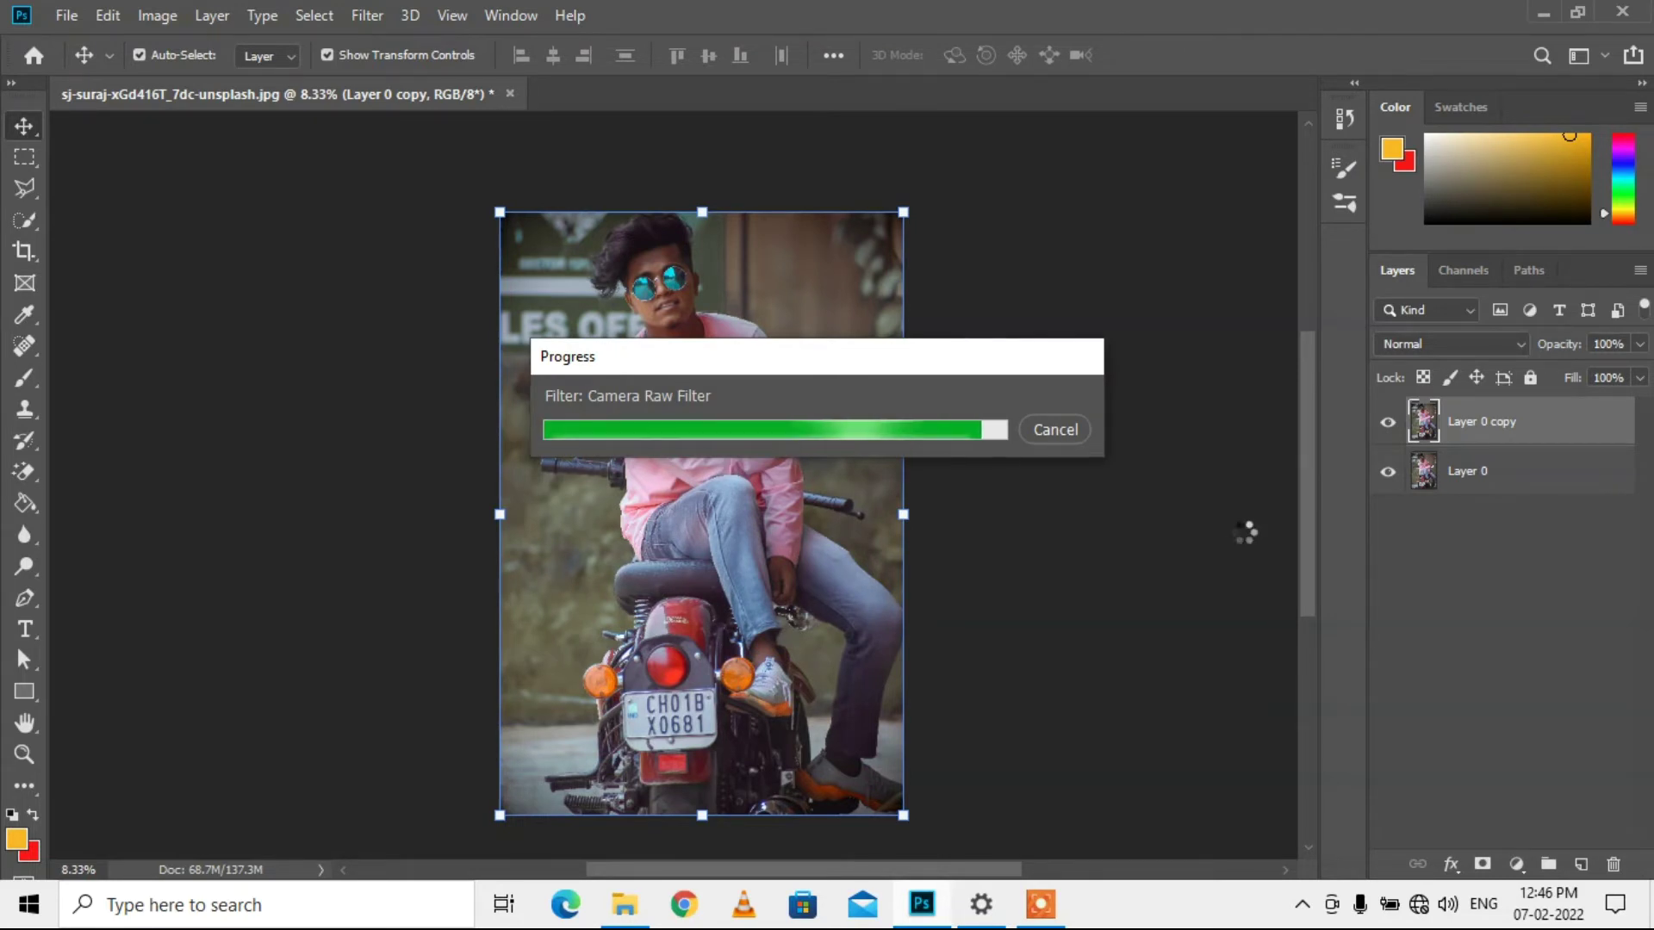
# Step: Compare the graded Layer 0 copy with the original and reopen the Camera Raw filter
pyautogui.click(1387, 422)
pyautogui.click(1388, 422)
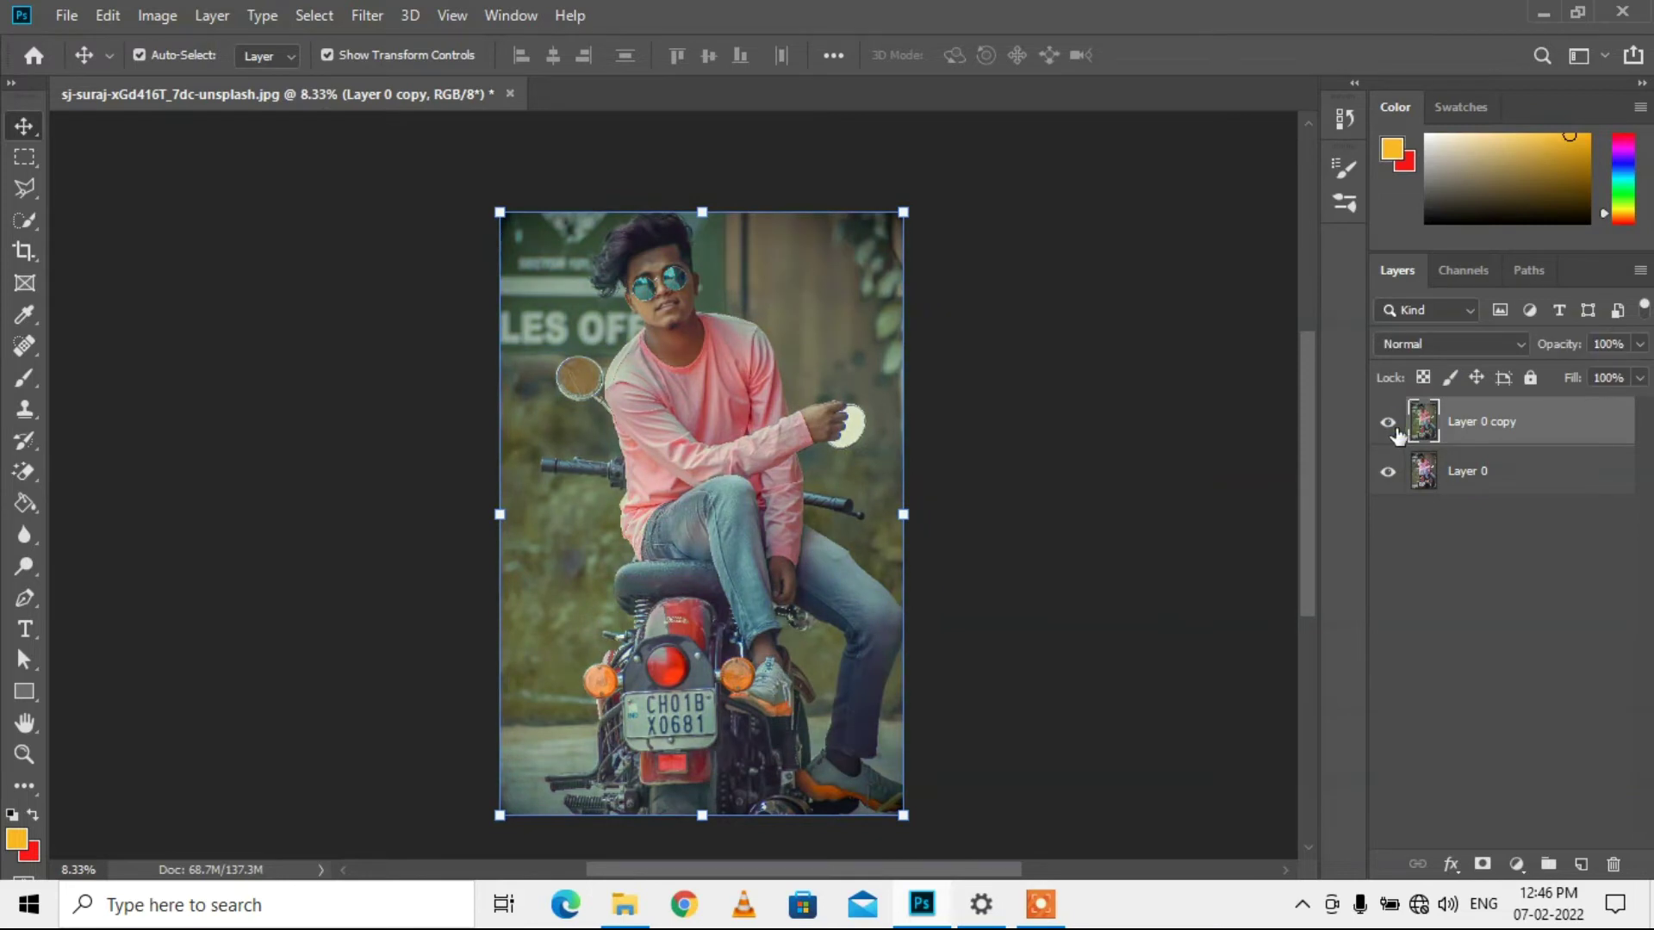
pyautogui.scroll(2, 694, 431)
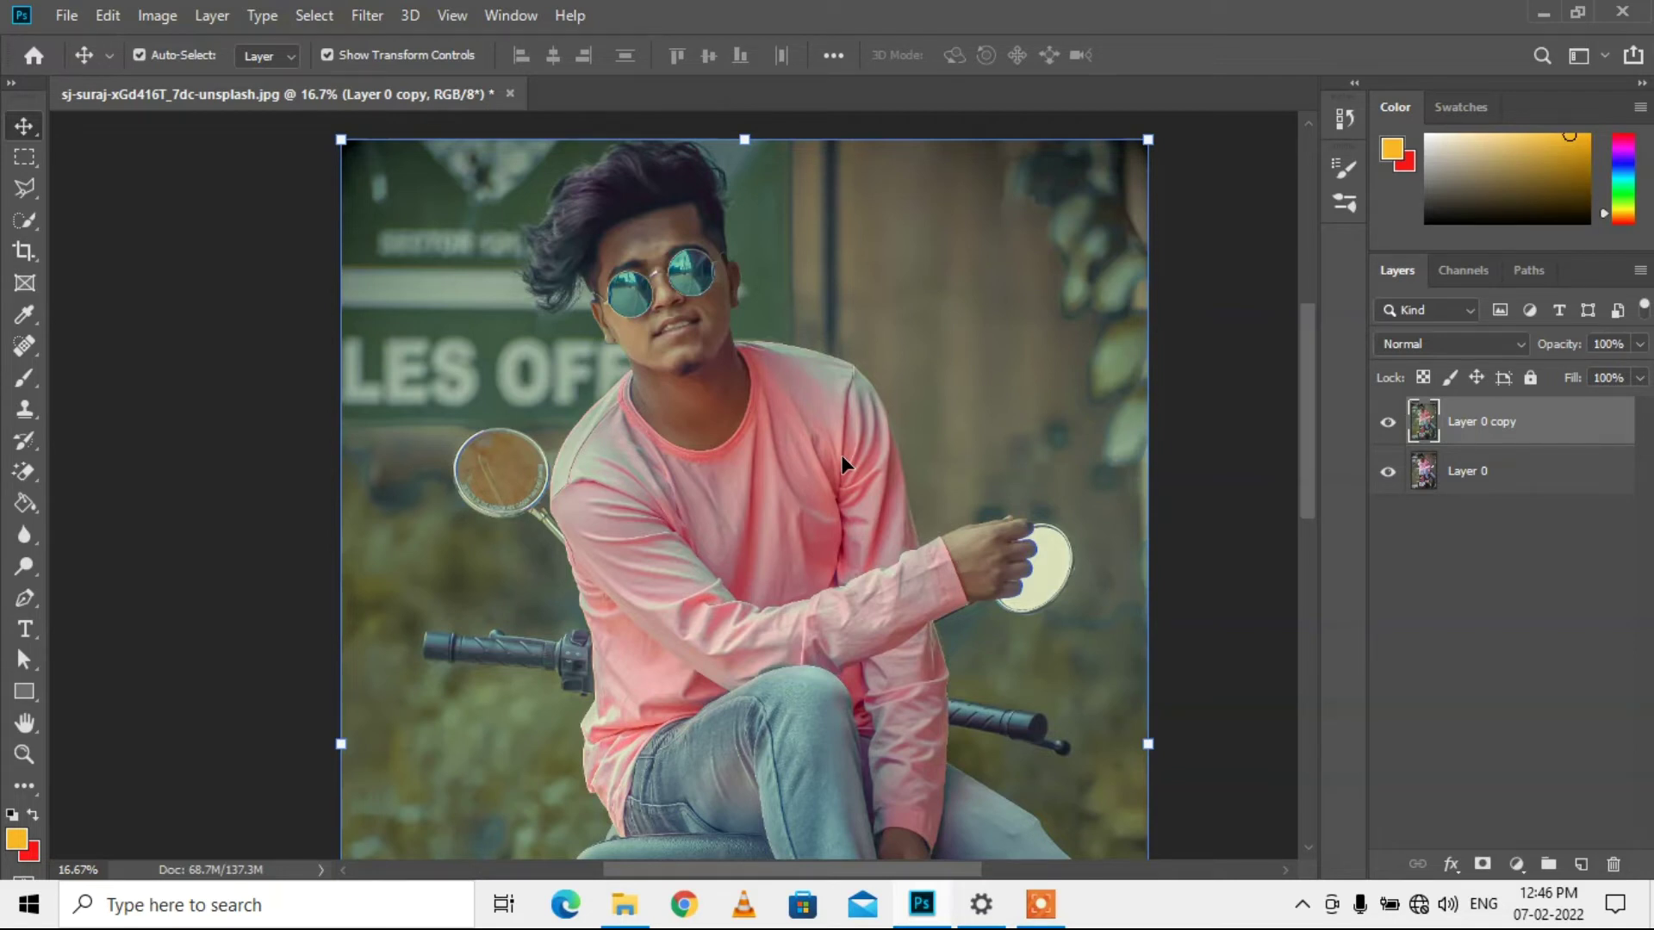
pyautogui.click(367, 15)
pyautogui.click(431, 168)
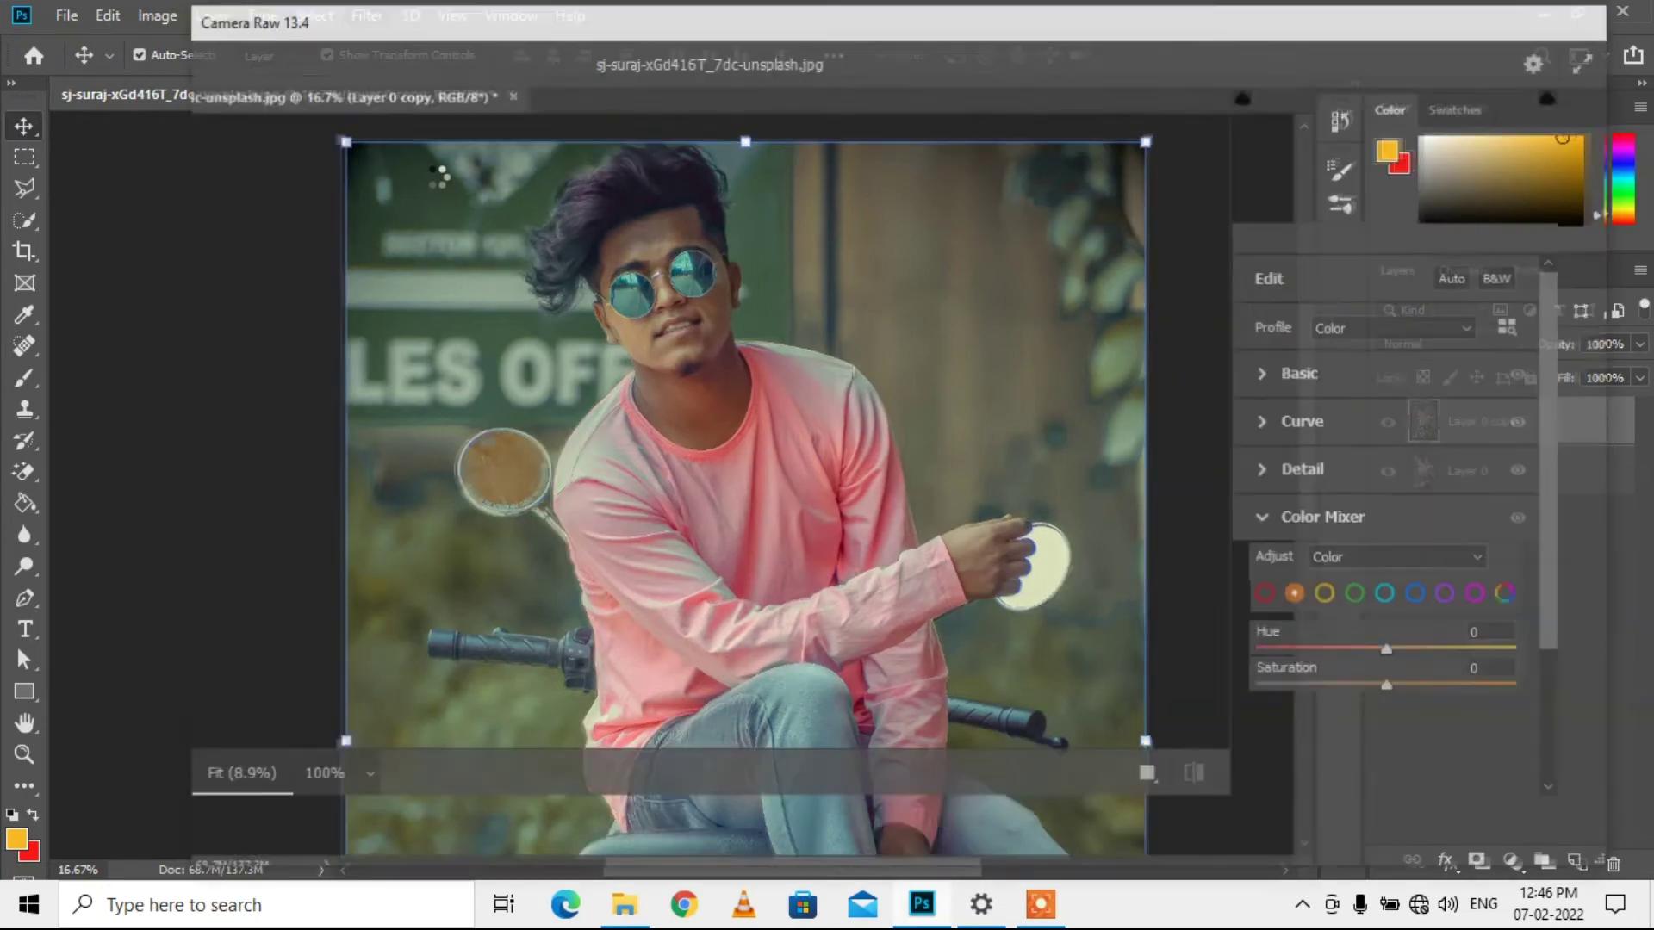
# Step: In the Detail panel, set Sharpening 44, Noise Reduction 24 and Color Noise Reduction 16, and apply
pyautogui.scroll(-3, 1315, 554)
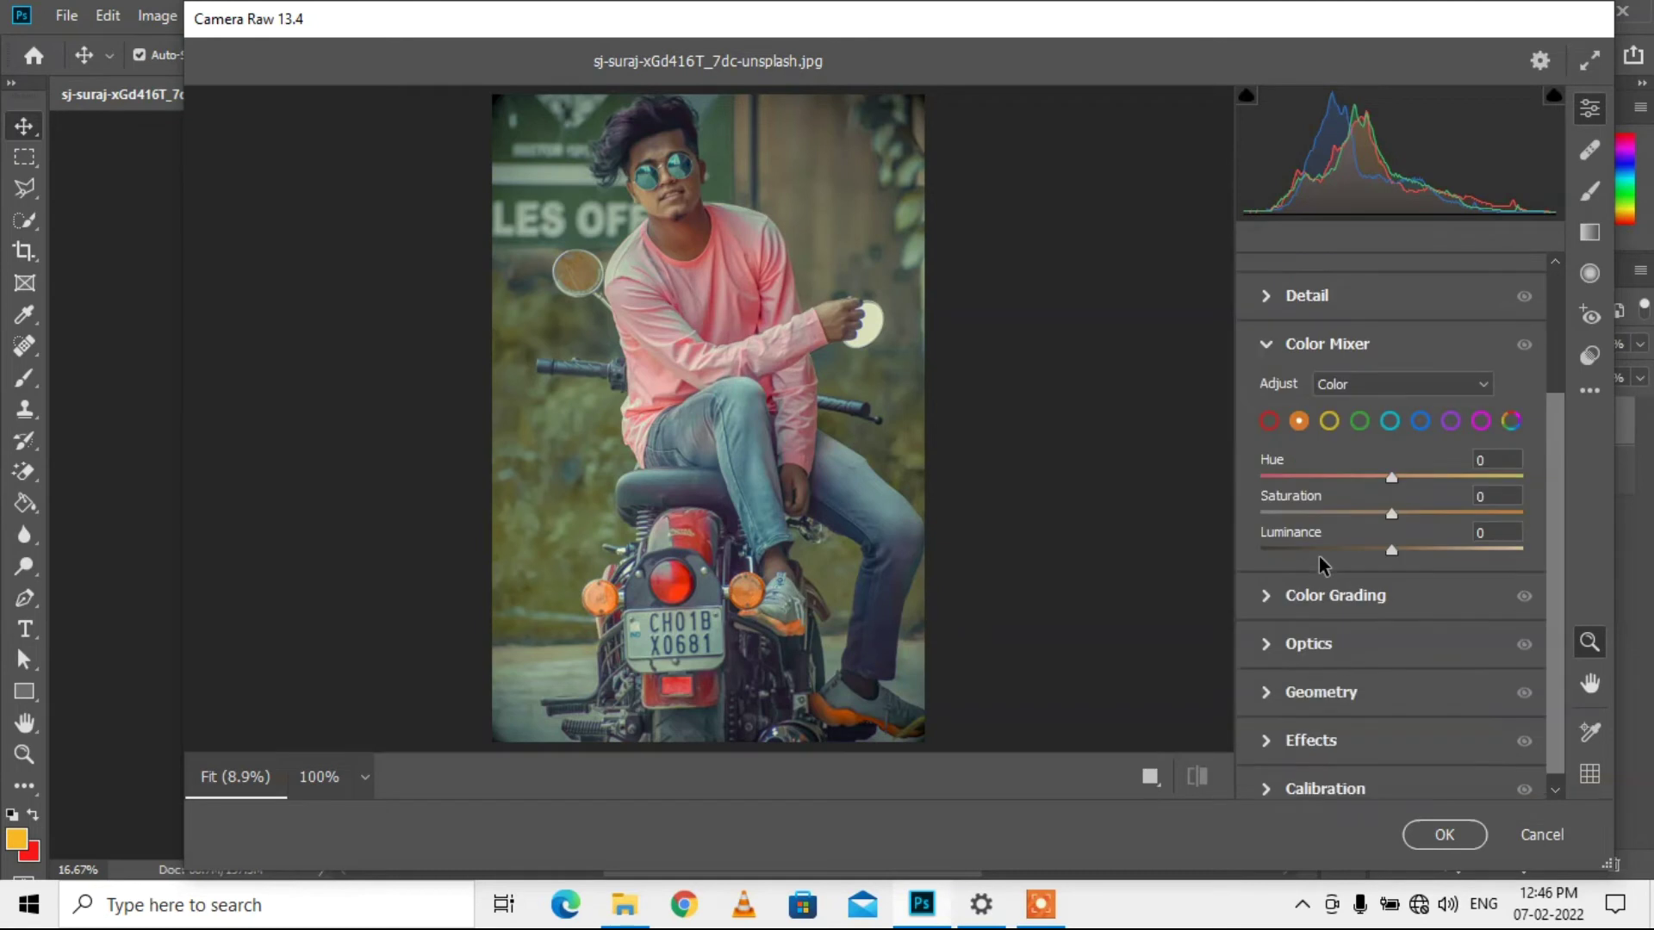
pyautogui.scroll(2, 1292, 699)
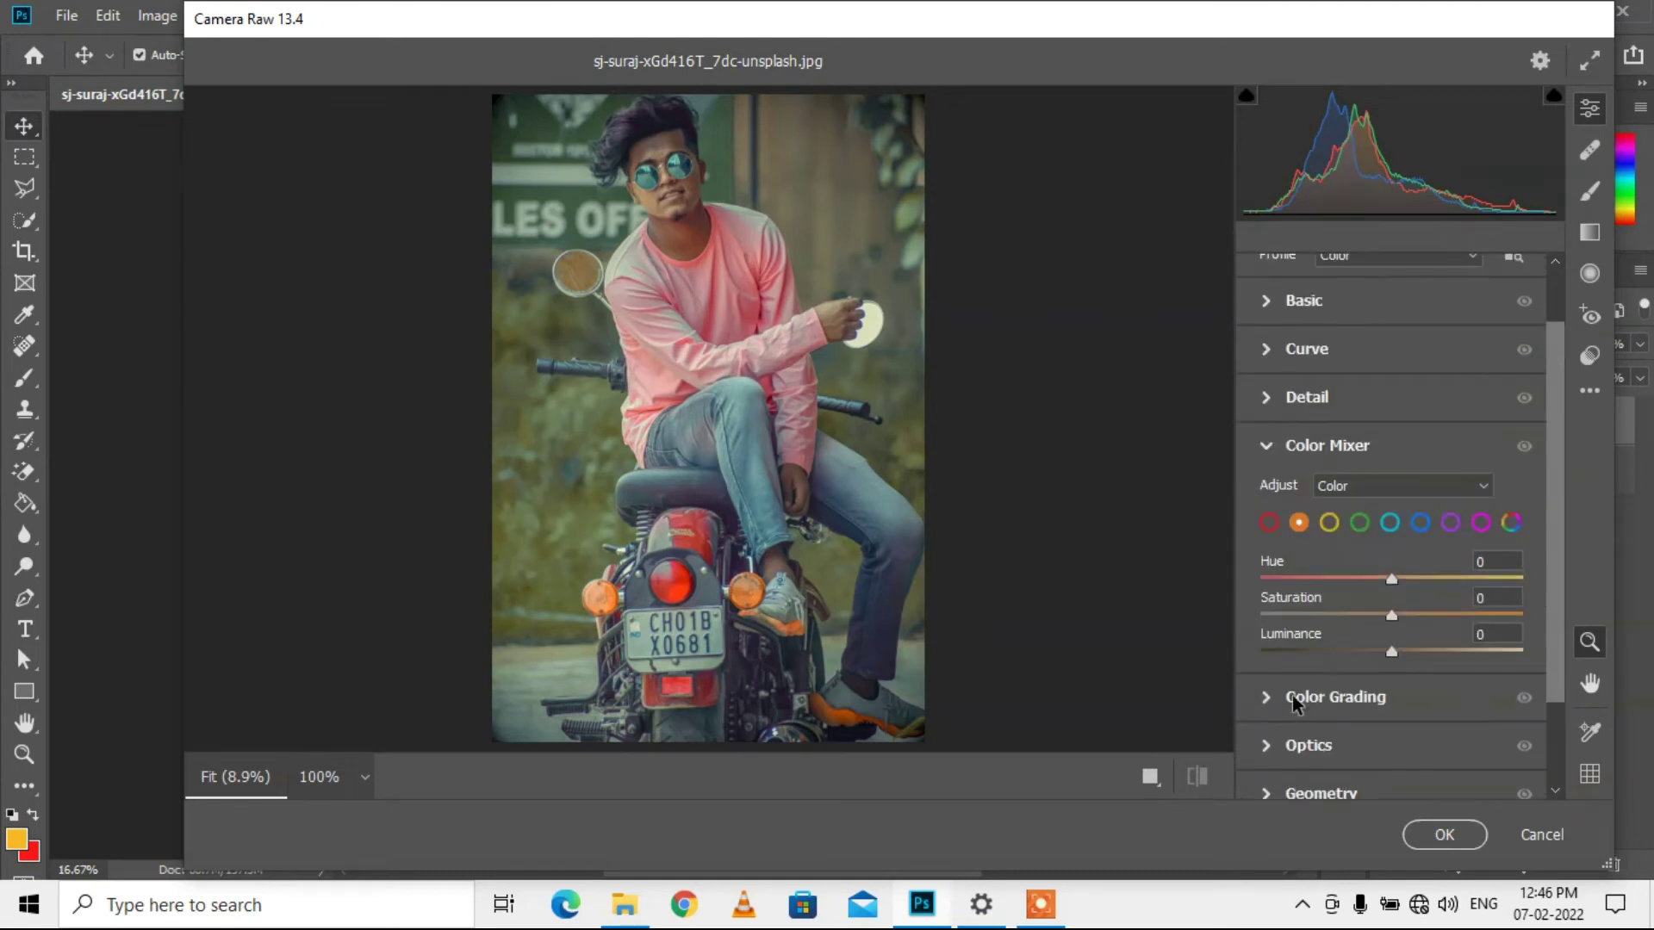
pyautogui.click(1266, 397)
pyautogui.click(1267, 346)
pyautogui.moveTo(1268, 347)
pyautogui.mouseDown()
pyautogui.moveTo(1358, 360)
pyautogui.moveTo(1339, 366)
pyautogui.mouseUp()
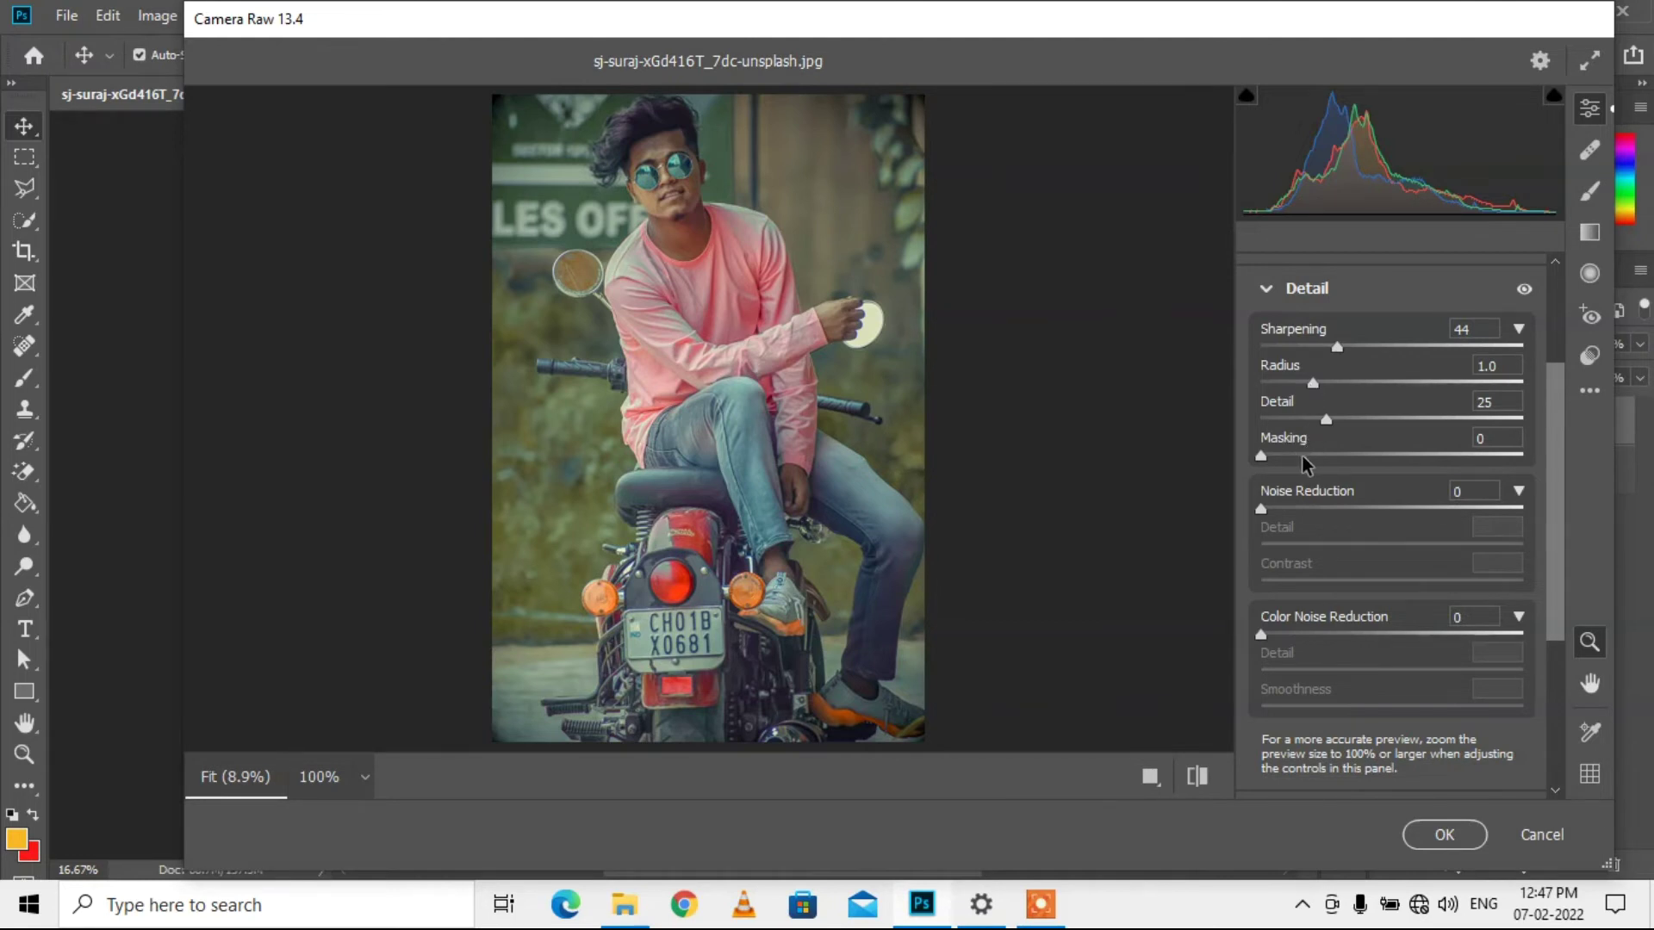
pyautogui.moveTo(1263, 509); pyautogui.dragTo(1322, 510)
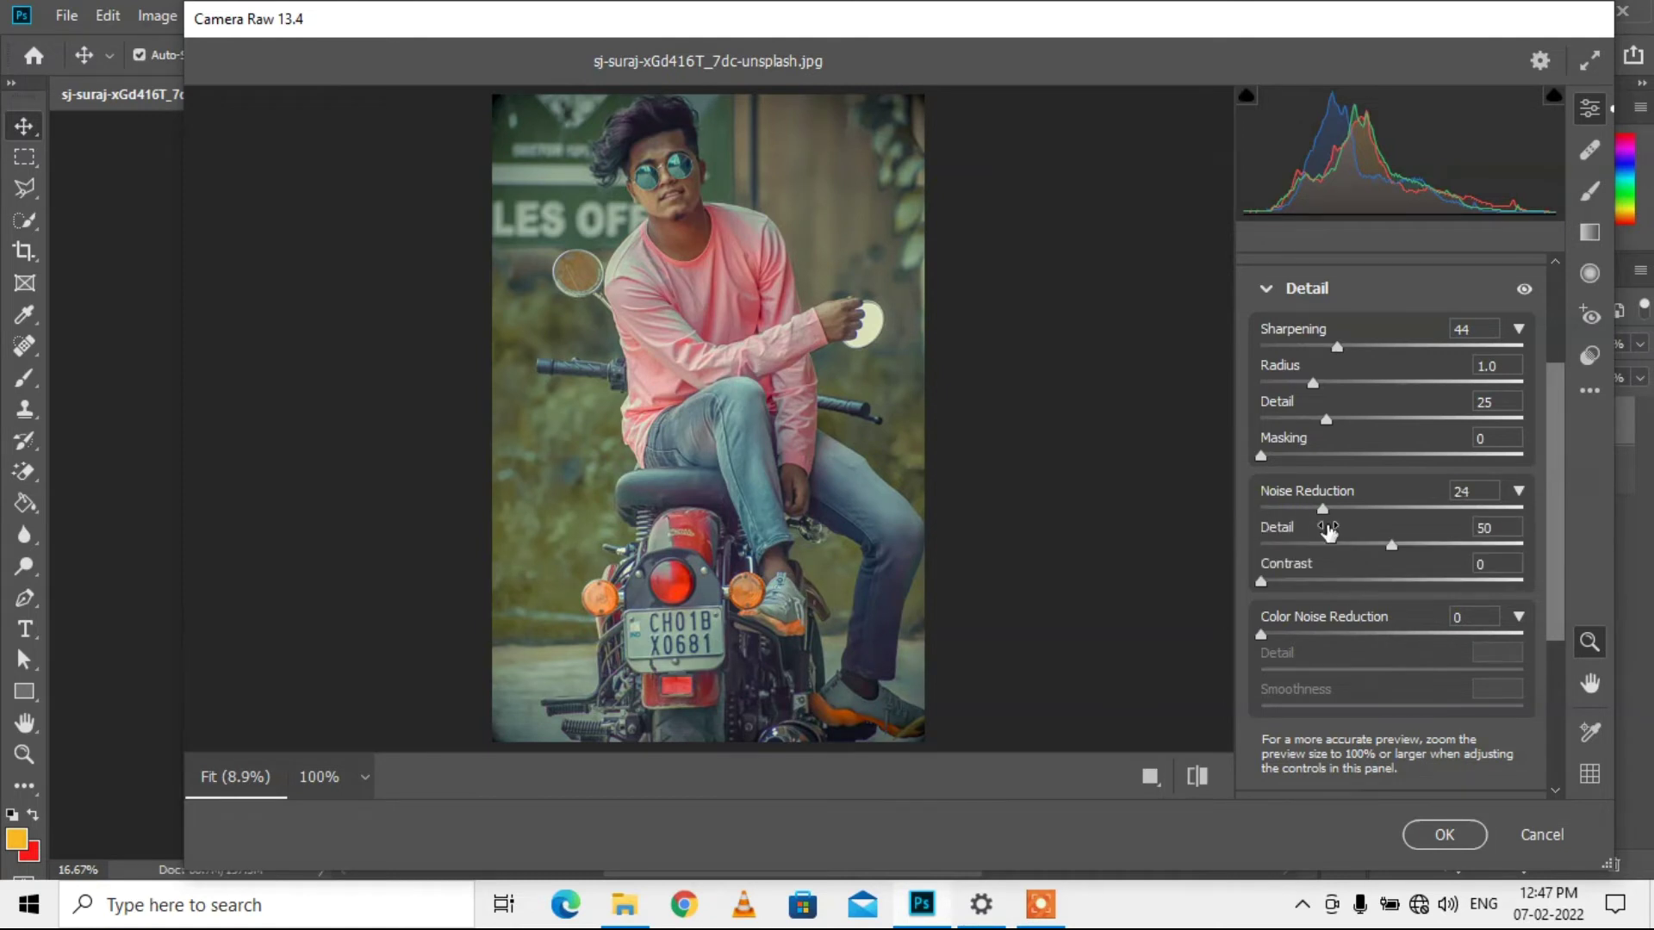
pyautogui.moveTo(1263, 635); pyautogui.dragTo(1304, 635)
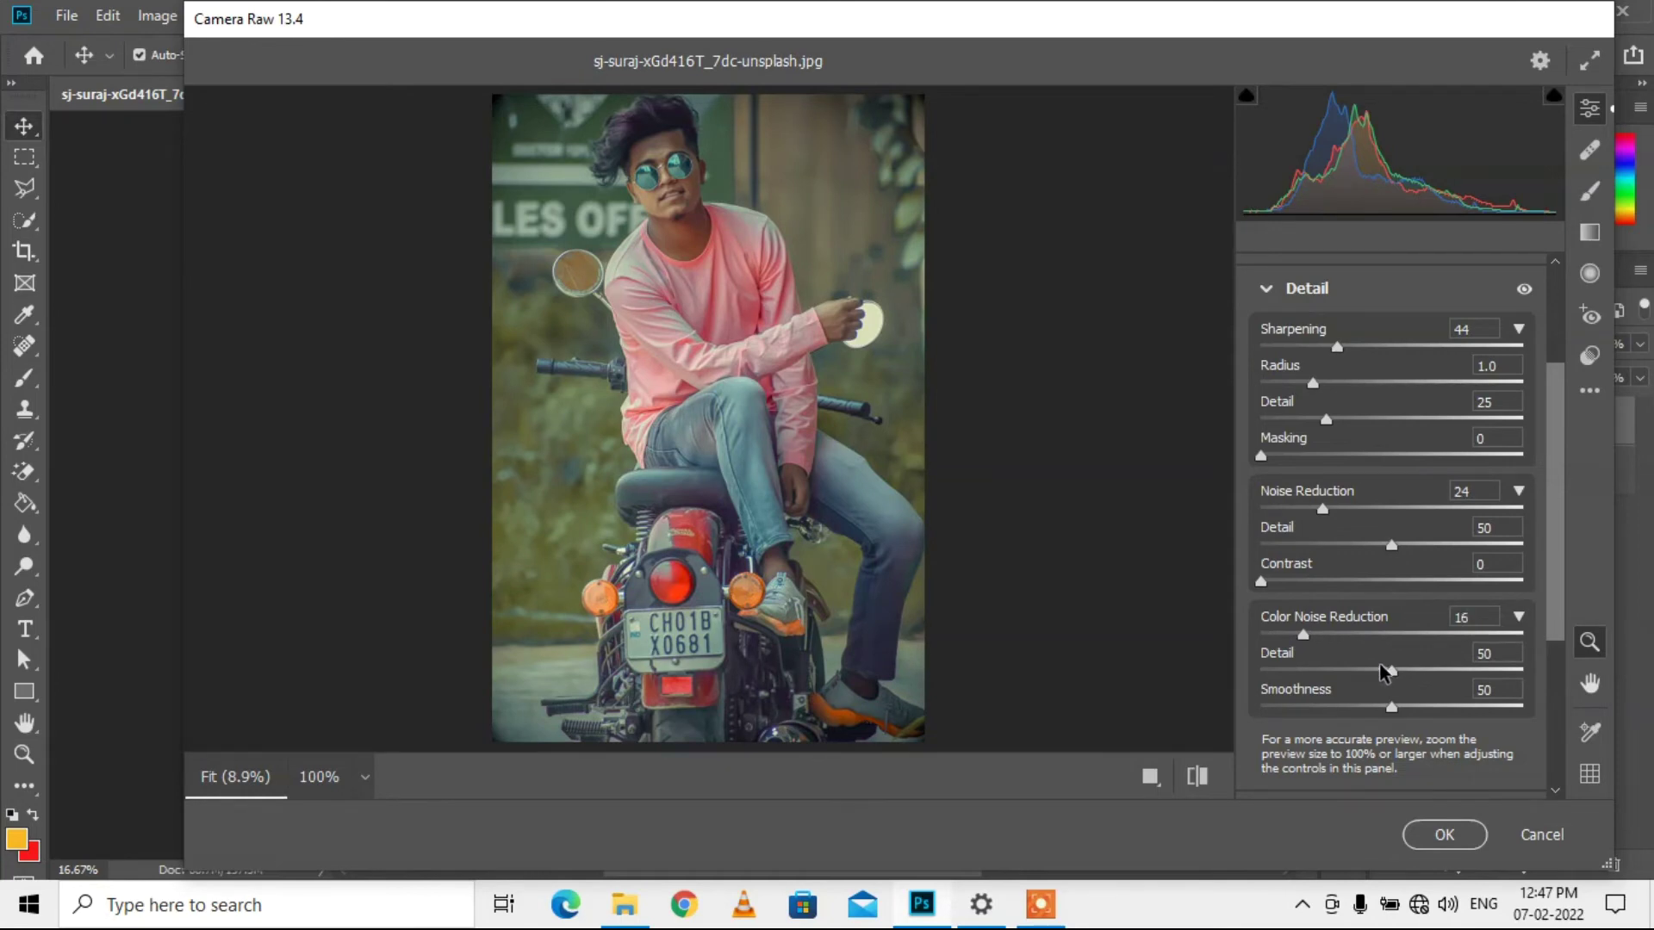
pyautogui.click(1444, 835)
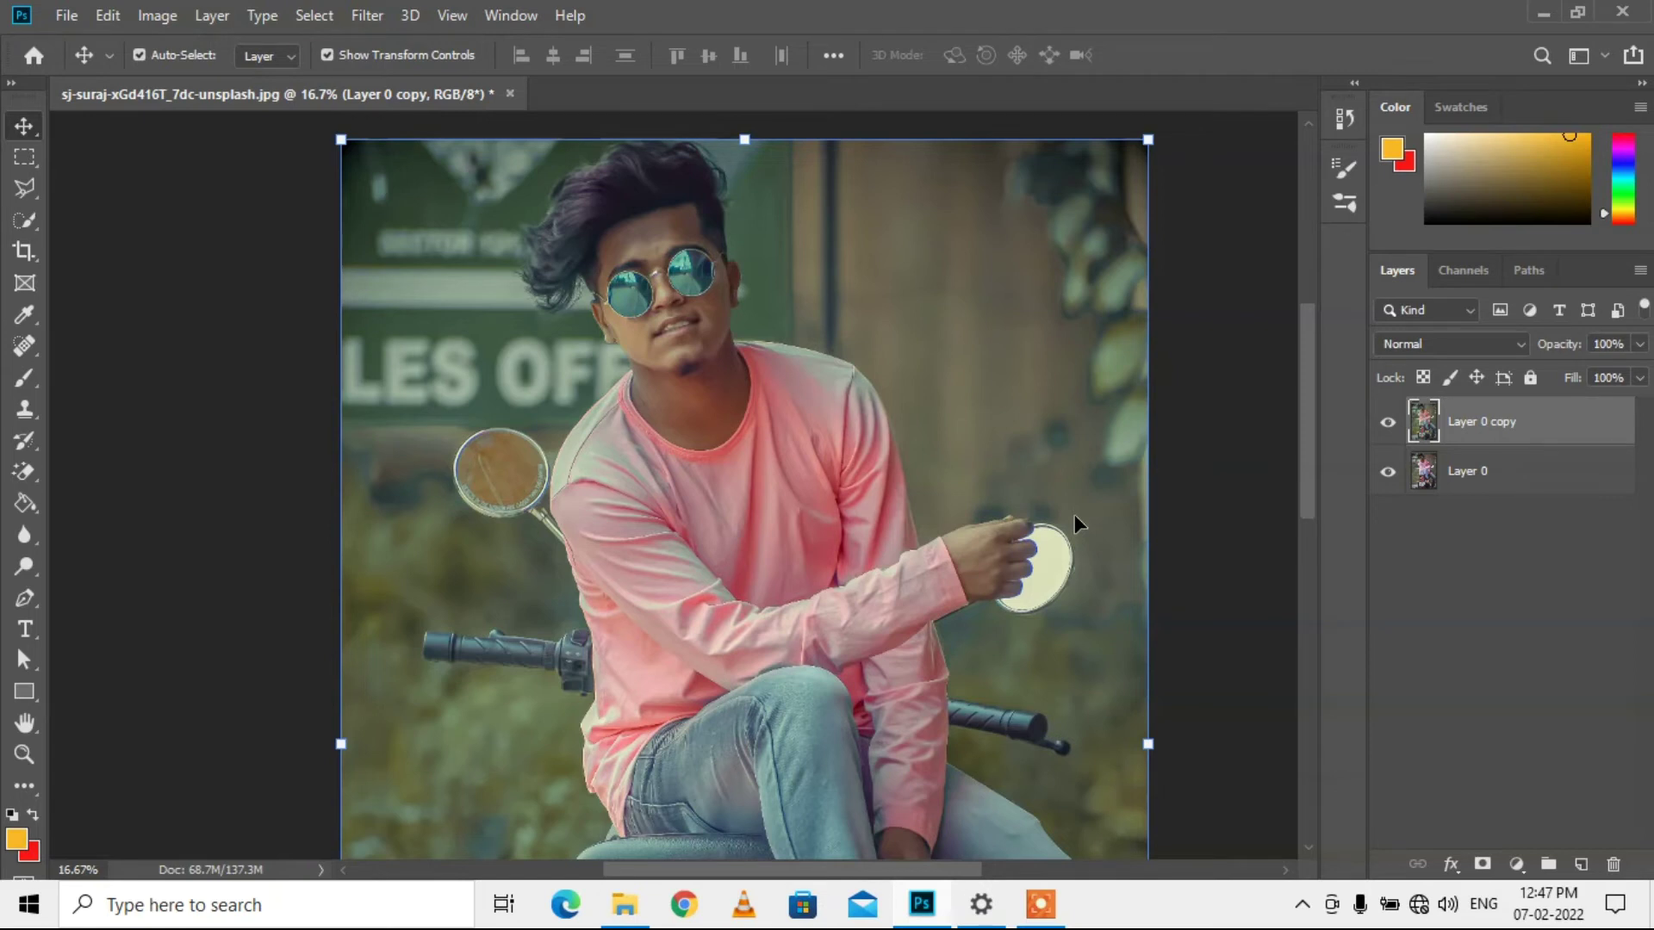
# Step: Toggle Layer 0 copy's visibility to compare the image with and without it
pyautogui.scroll(-1, 1257, 525)
pyautogui.scroll(-2, 1057, 455)
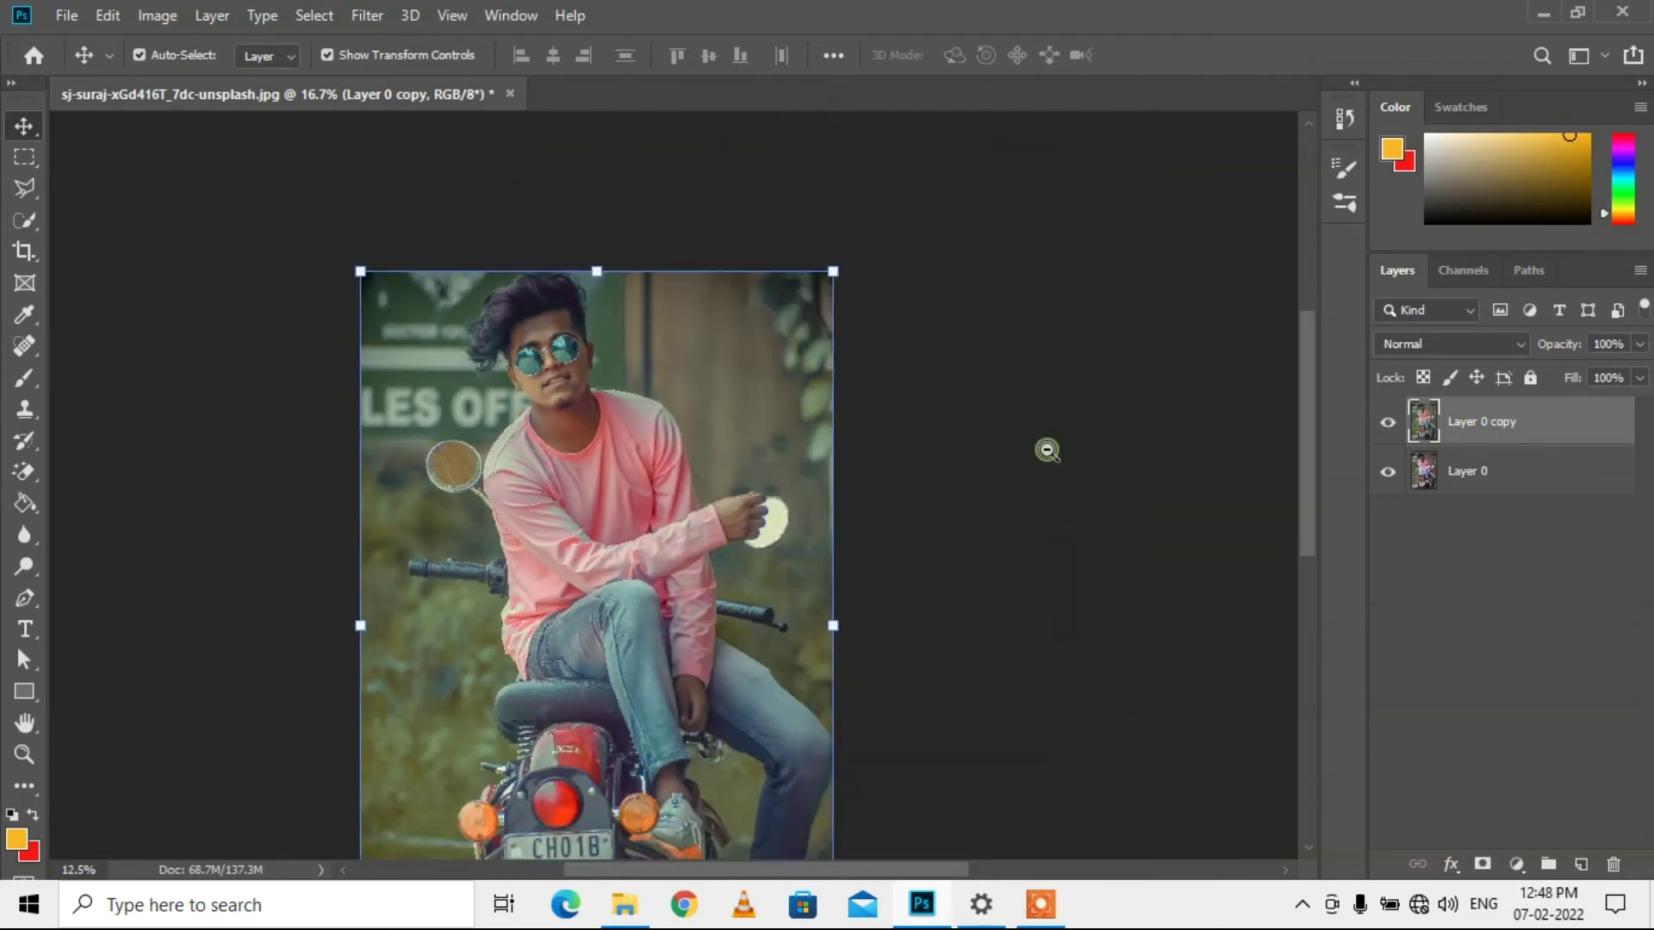
pyautogui.click(1387, 422)
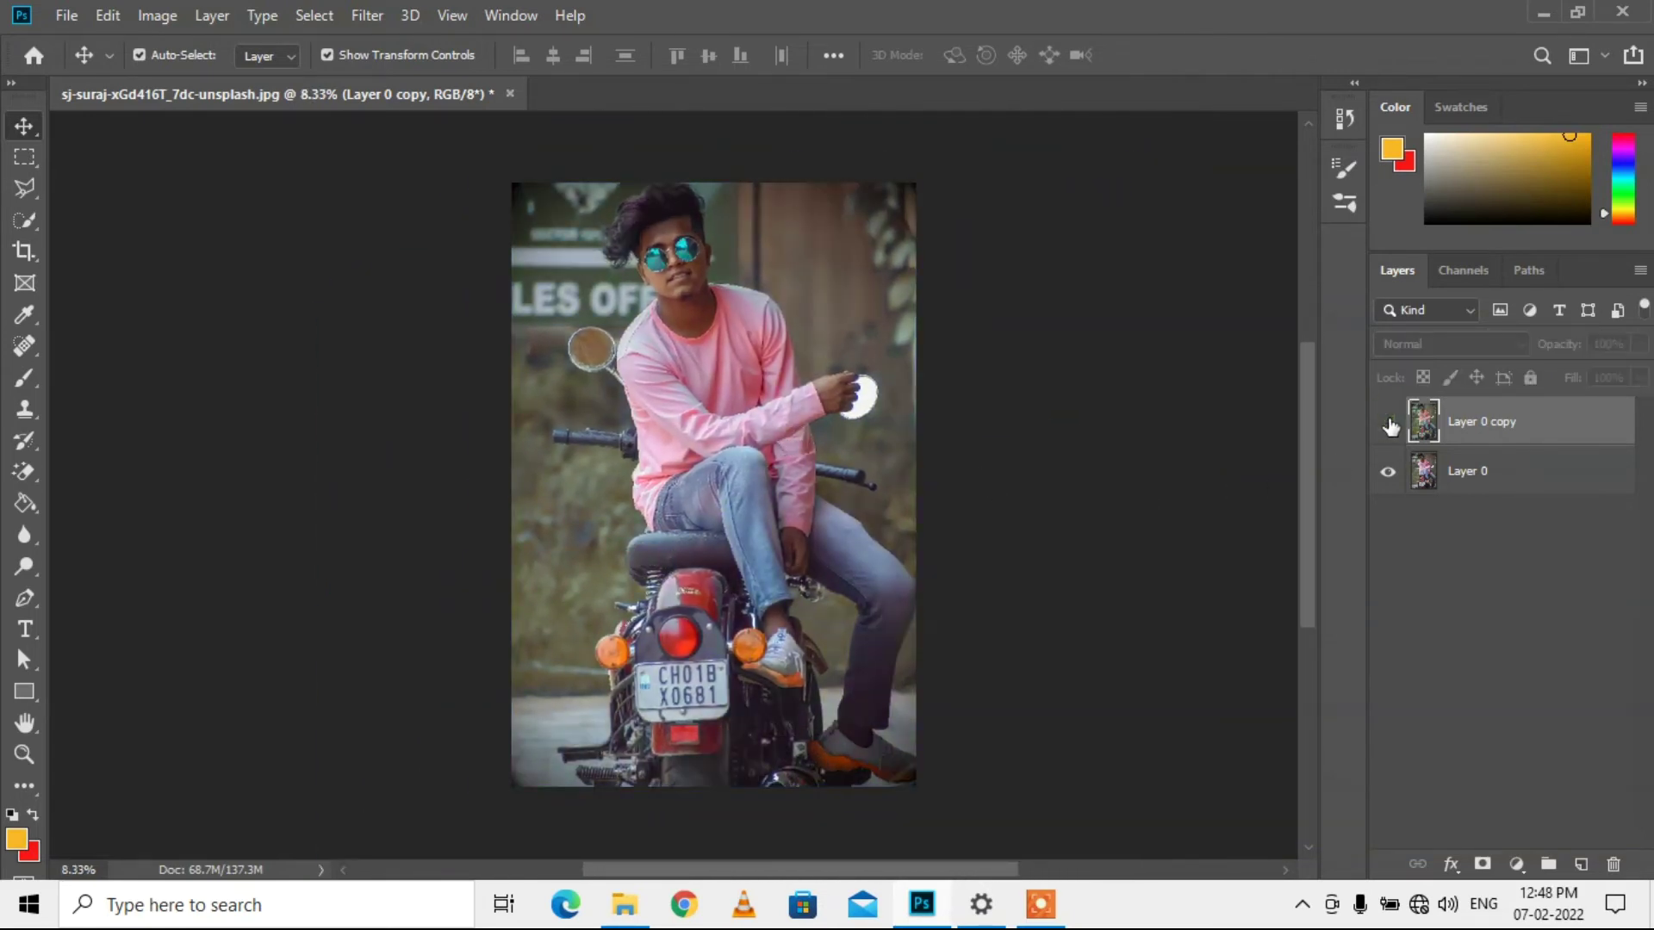
pyautogui.click(1387, 422)
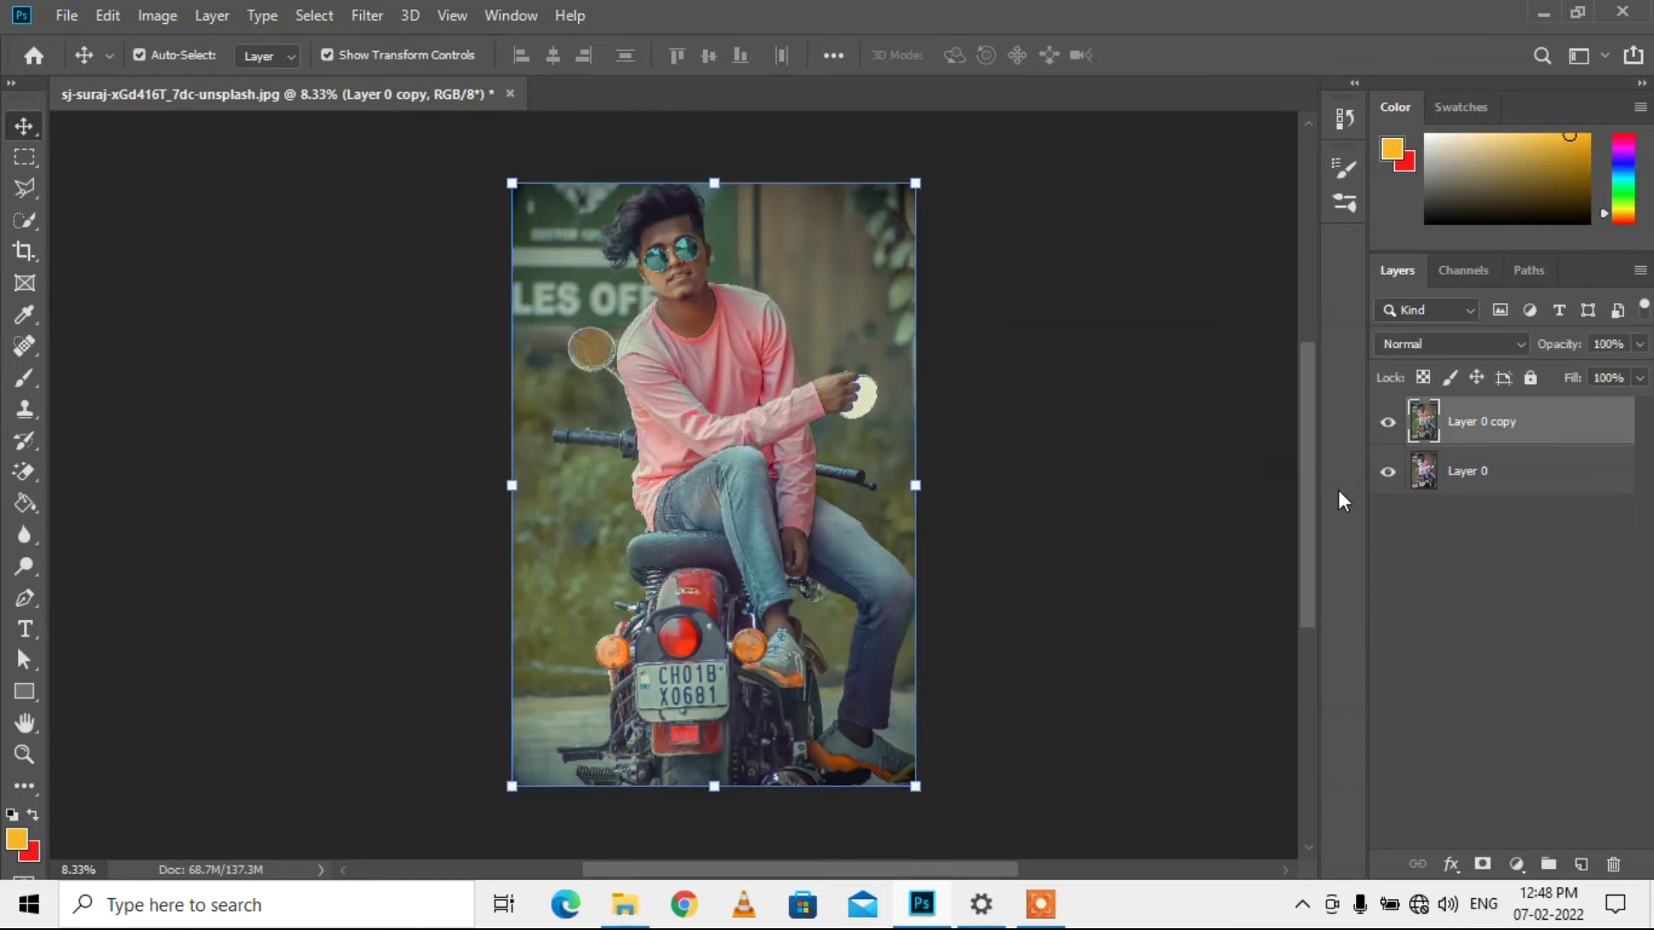
# Step: Assign the Adobe RGB (1998) colour profile to the document and switch to the Move tool
pyautogui.click(108, 16)
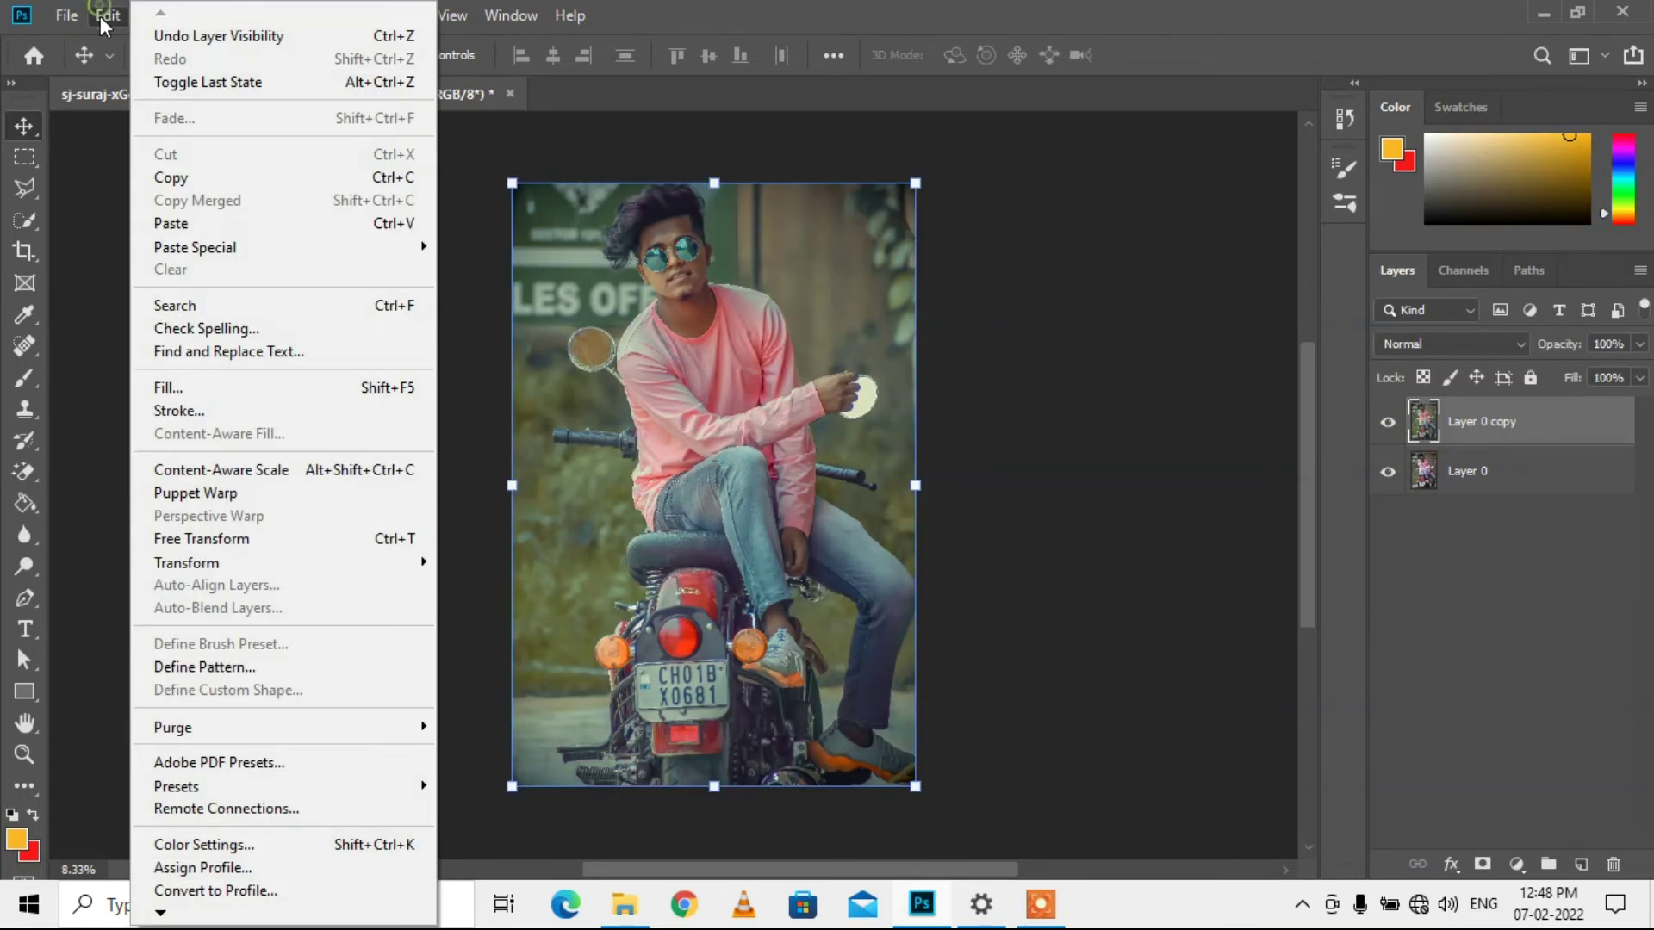
pyautogui.click(215, 867)
pyautogui.click(745, 354)
pyautogui.click(1093, 383)
pyautogui.click(1087, 435)
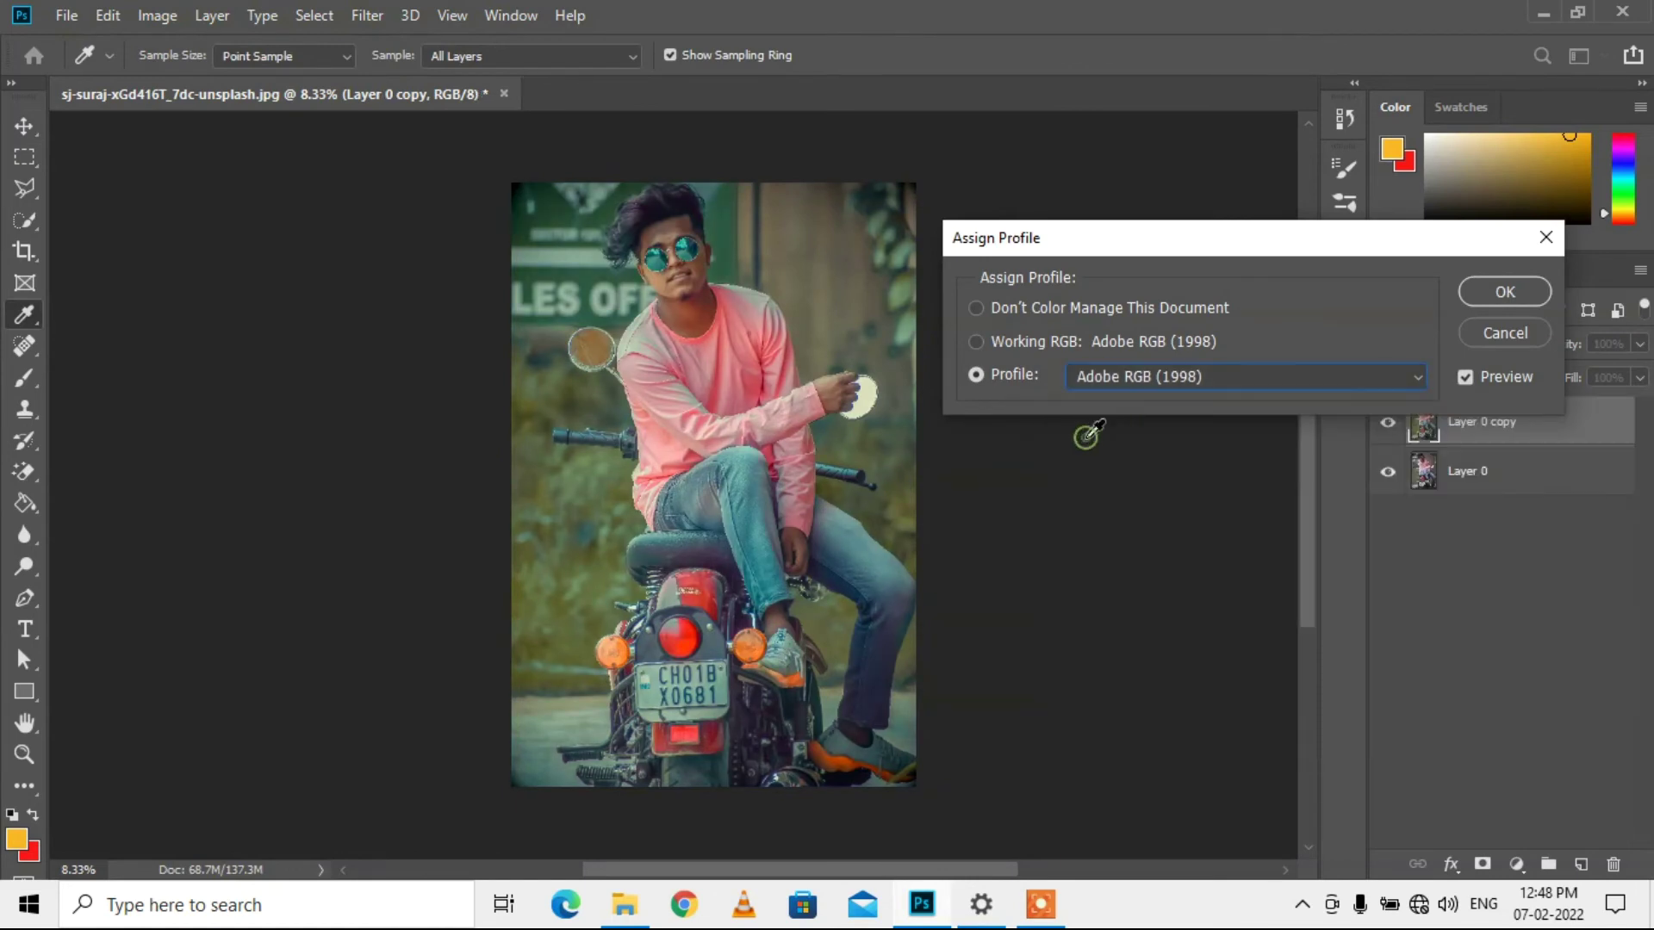
pyautogui.click(1505, 292)
pyautogui.press('v')
# Step: Toggle Layer 0 copy on and off again to compare the face before and after
pyautogui.click(1388, 422)
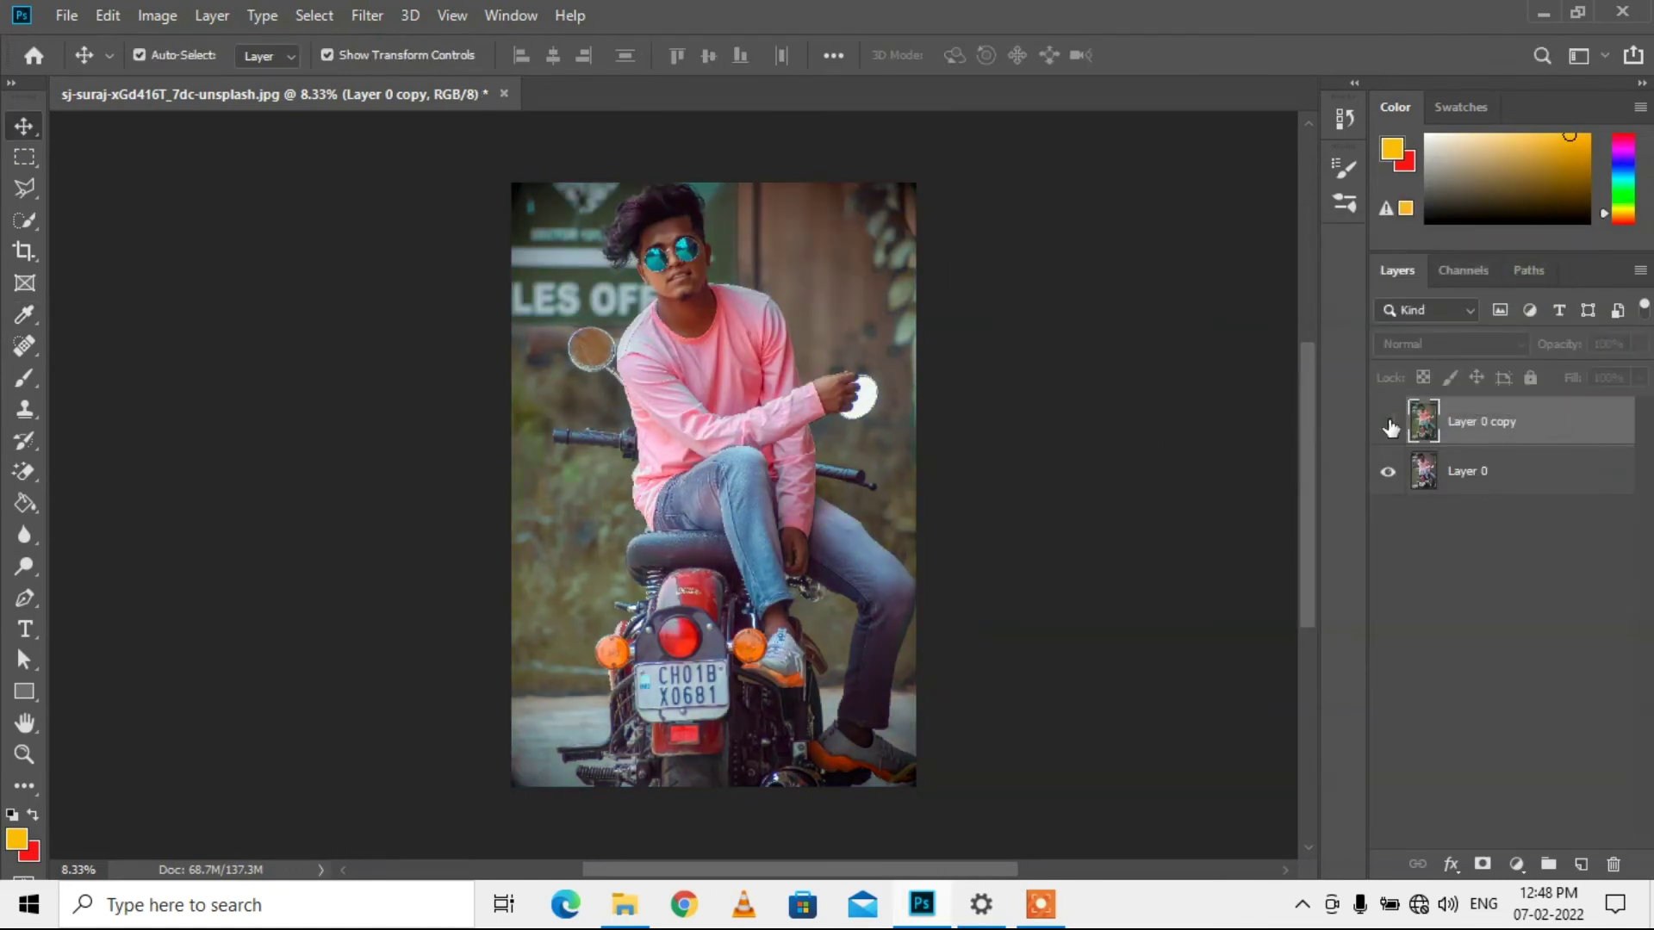
pyautogui.click(1387, 422)
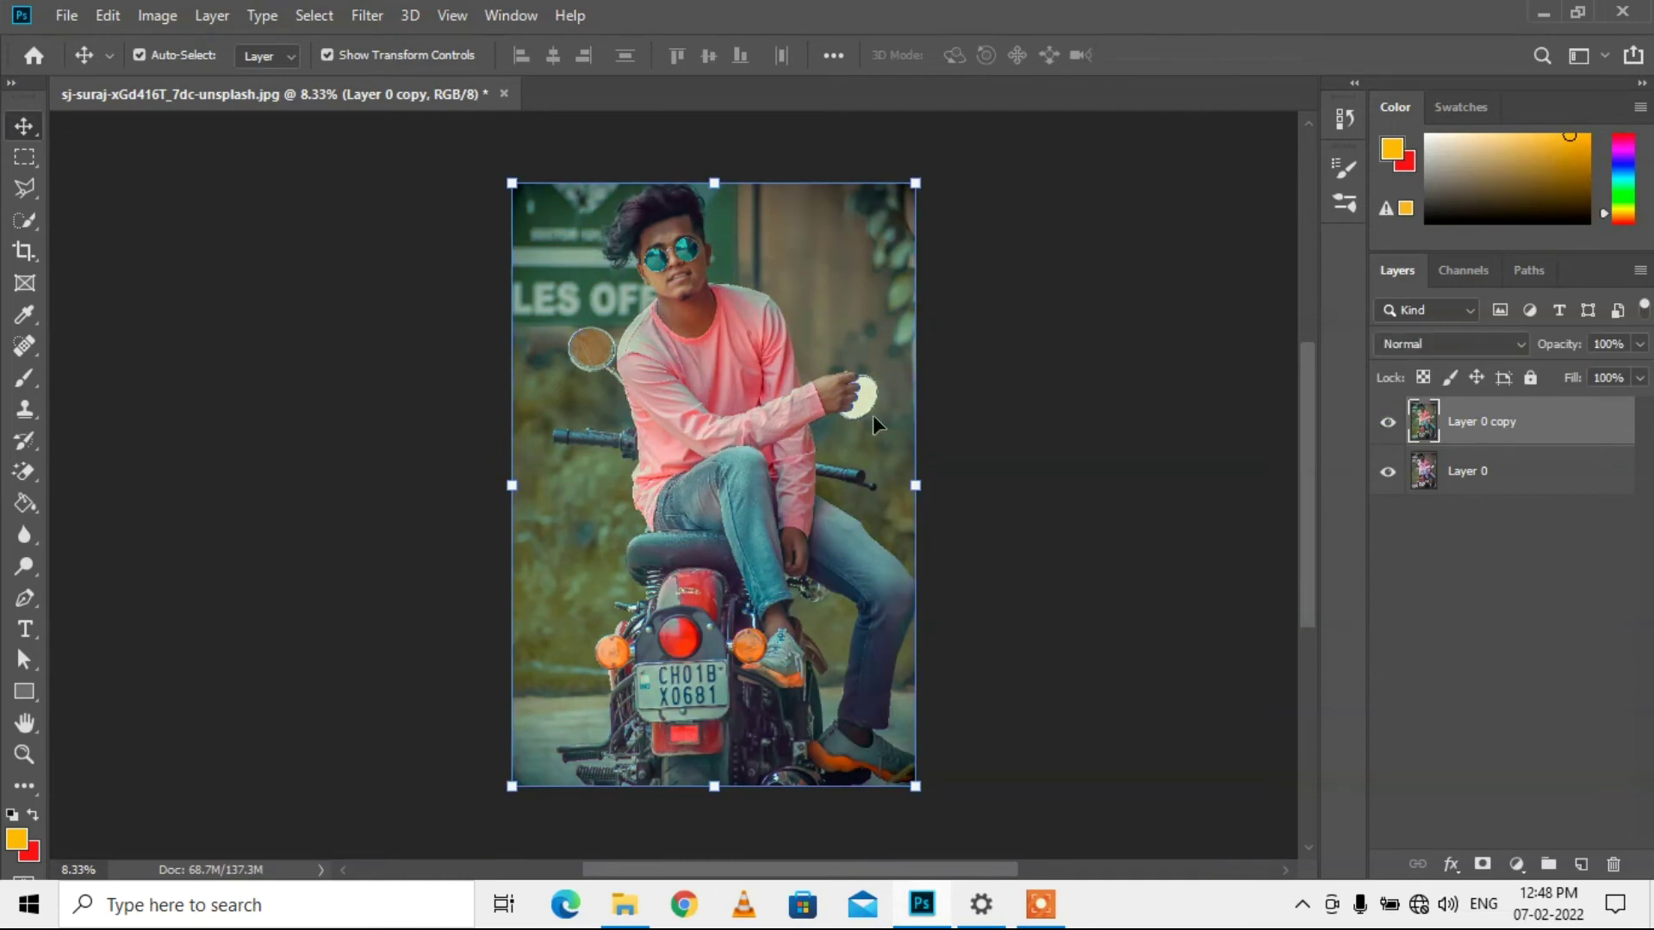
pyautogui.scroll(1, 794, 406)
pyautogui.scroll(2, 775, 404)
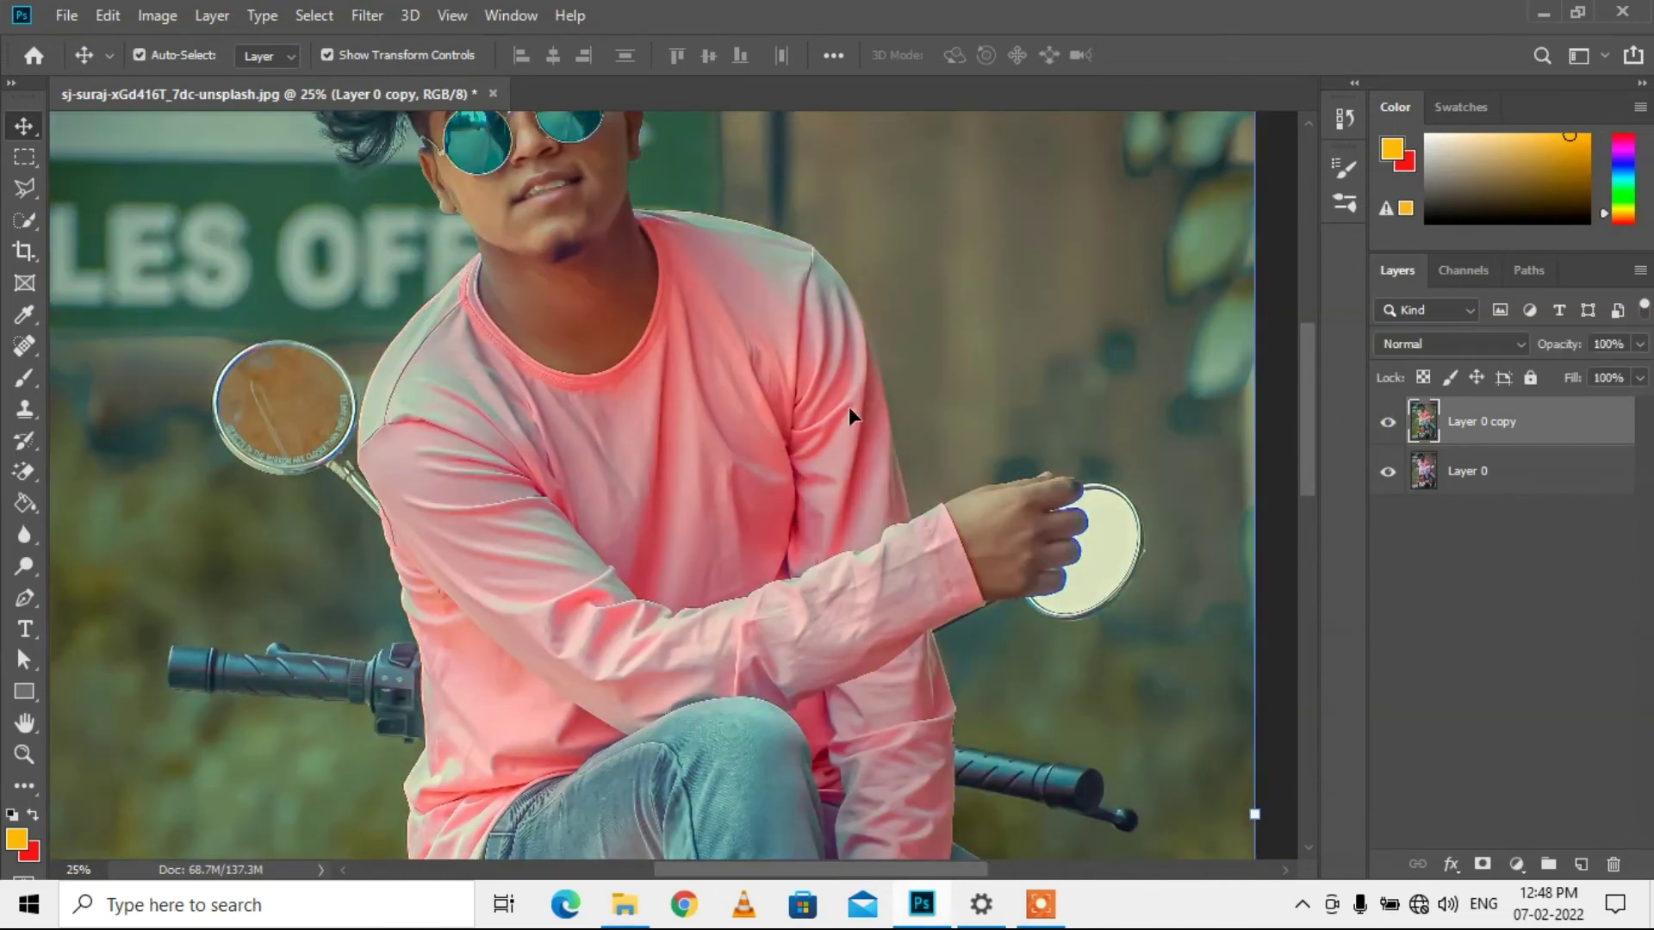
pyautogui.scroll(3, 947, 419)
pyautogui.click(1387, 422)
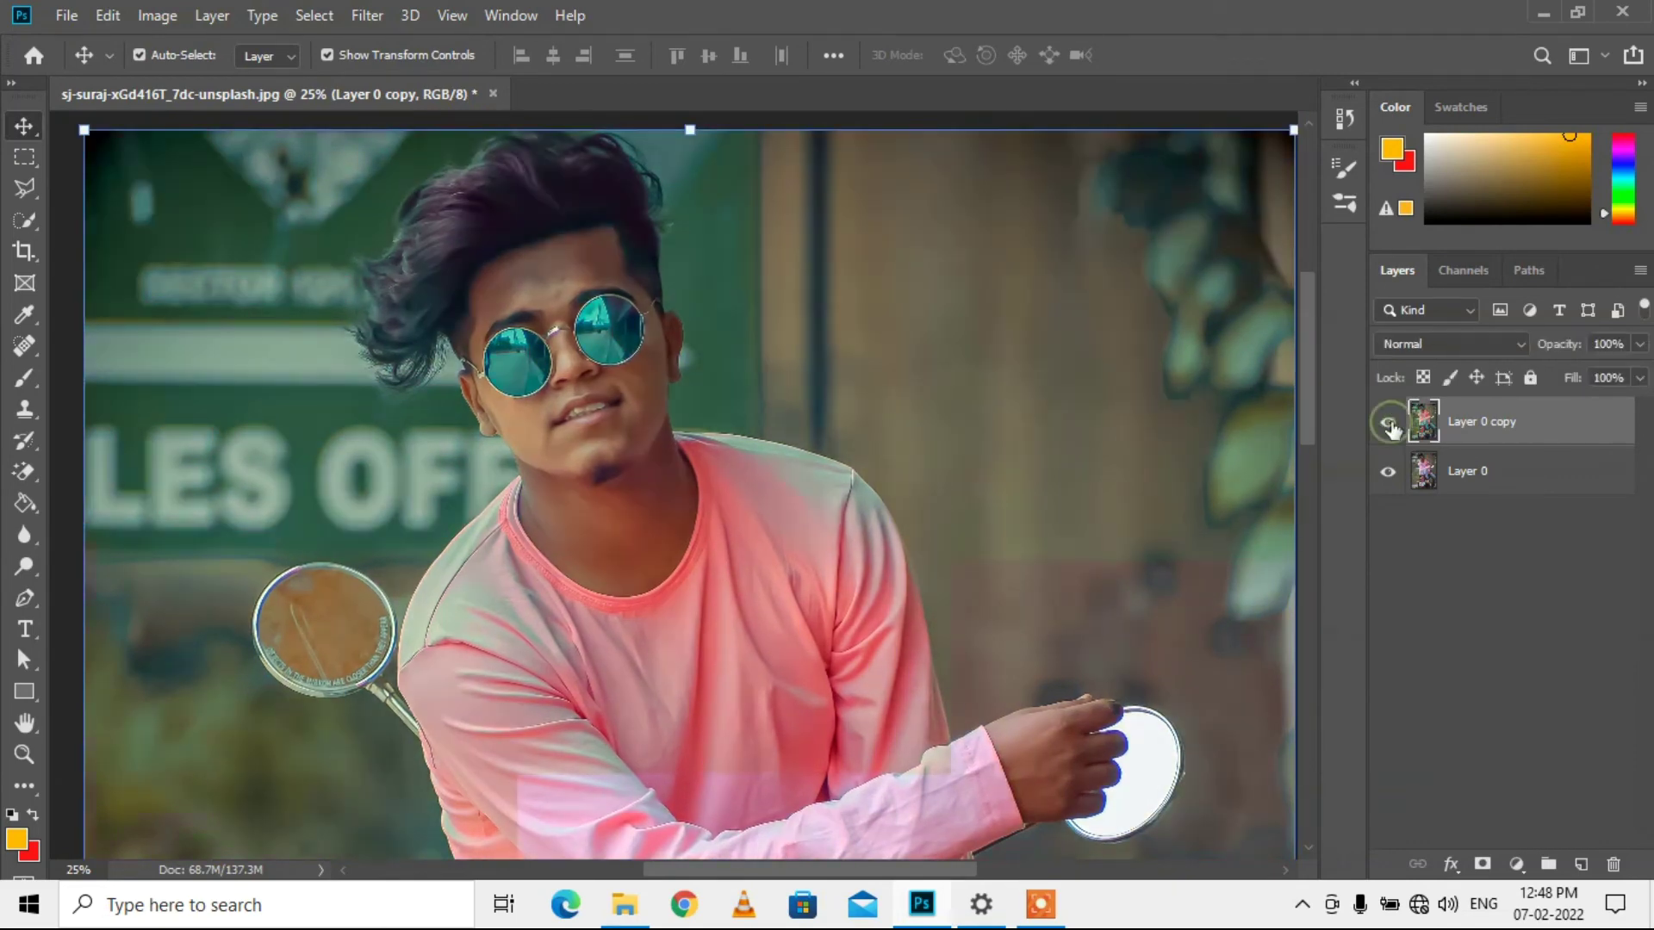
pyautogui.scroll(1, 781, 502)
pyautogui.scroll(1, 738, 483)
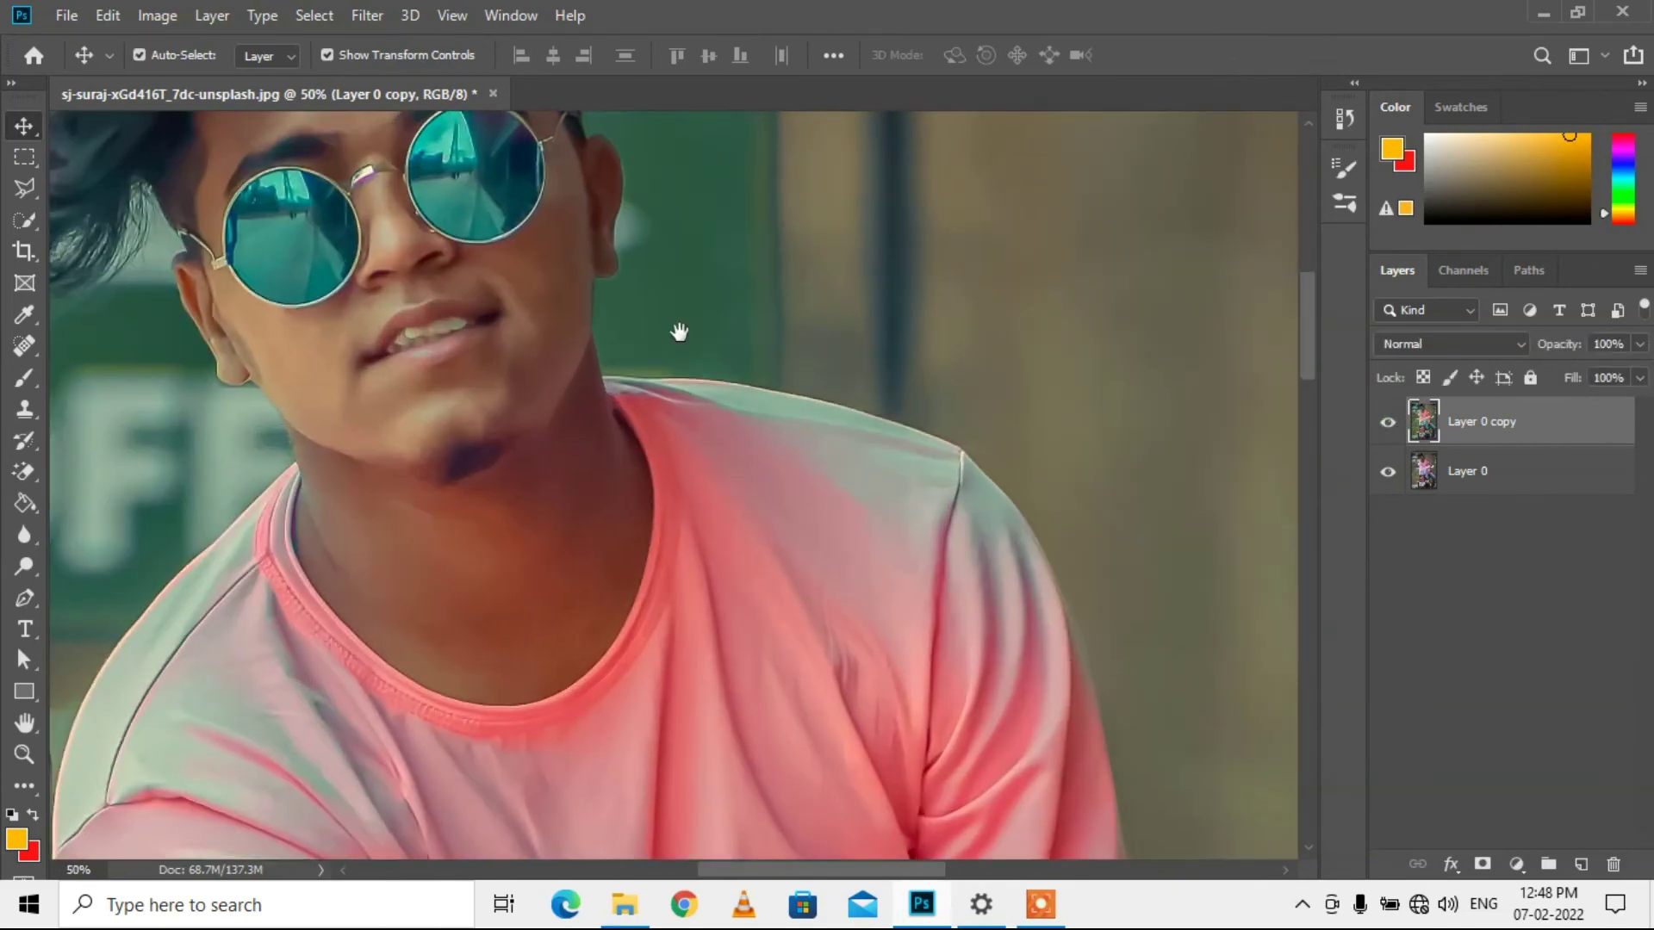
pyautogui.scroll(3, 675, 332)
pyautogui.scroll(3, 856, 442)
pyautogui.scroll(1, 896, 462)
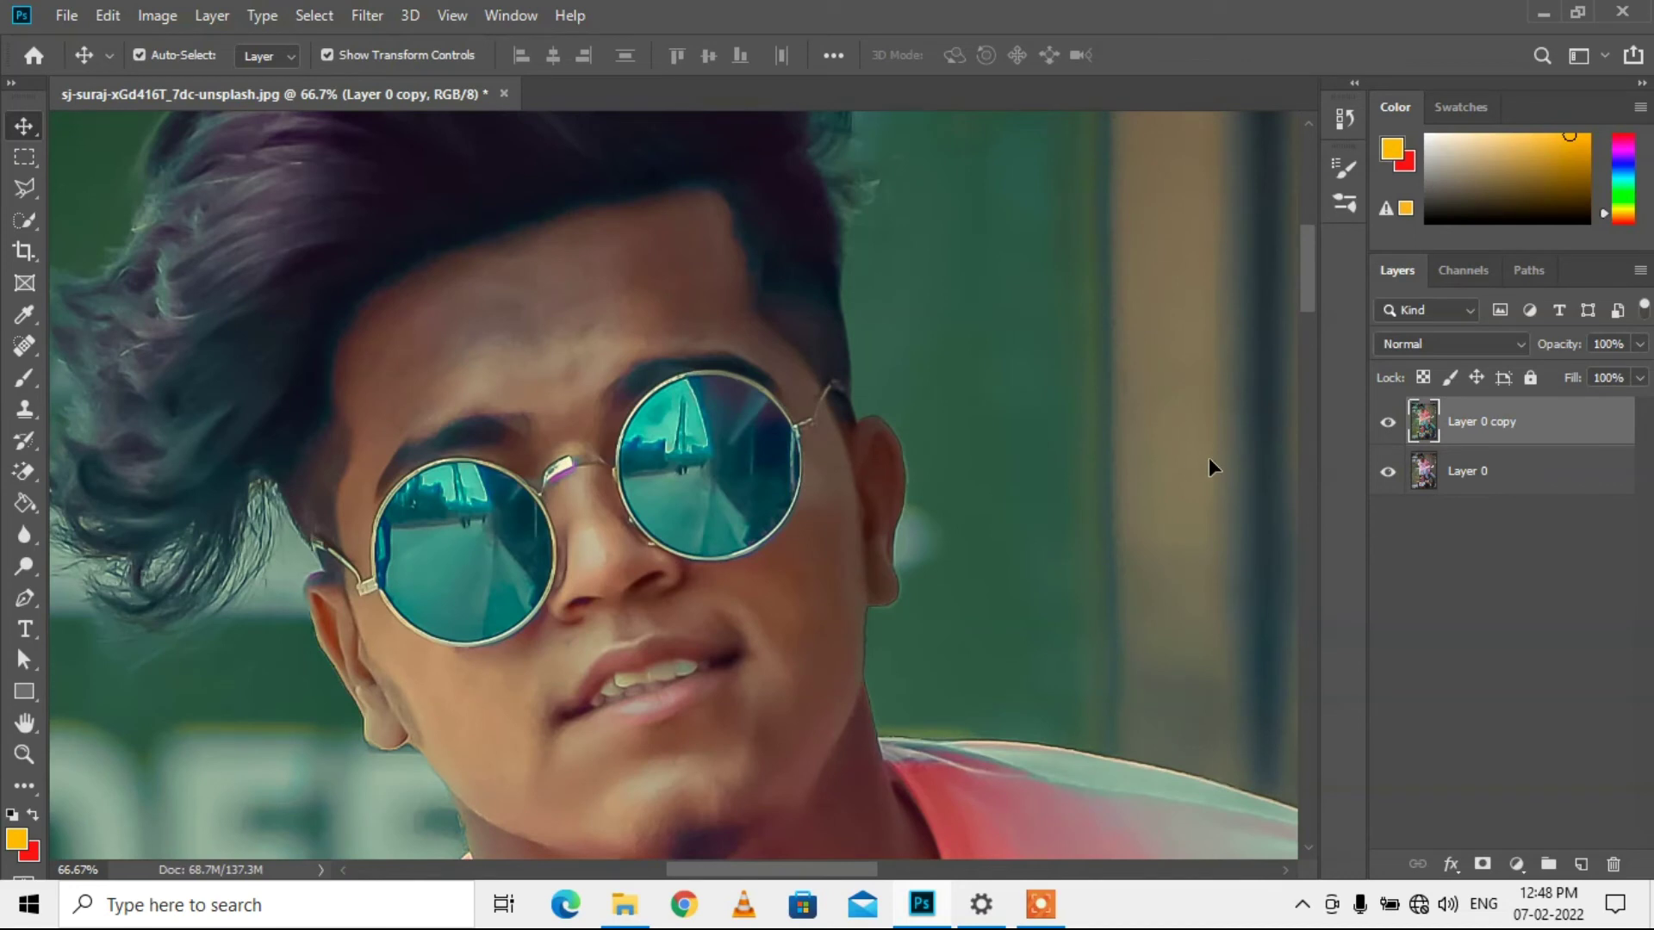
pyautogui.rightClick(33, 372)
# Step: Switch to the Mixer Brush, duplicate the layer as Layer 0 copy 2, and set brush size 70
pyautogui.click(129, 449)
pyautogui.hotkey('ctrl', 'j')
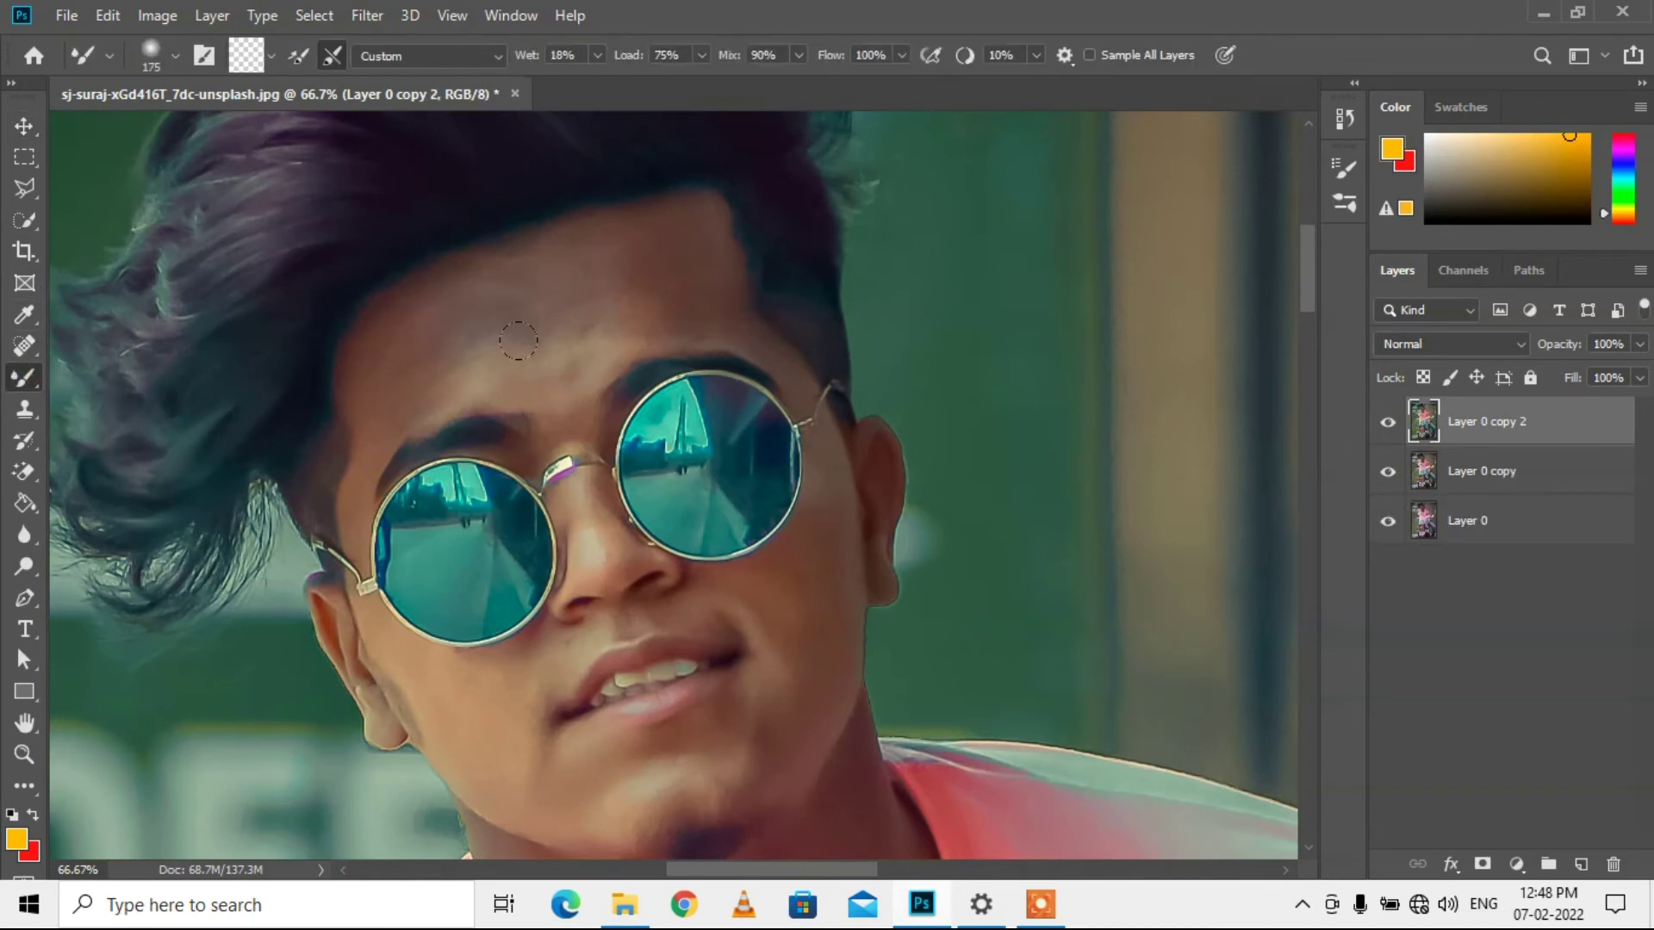
pyautogui.press(']')
pyautogui.press('[')
pyautogui.press('[')
pyautogui.press('[')
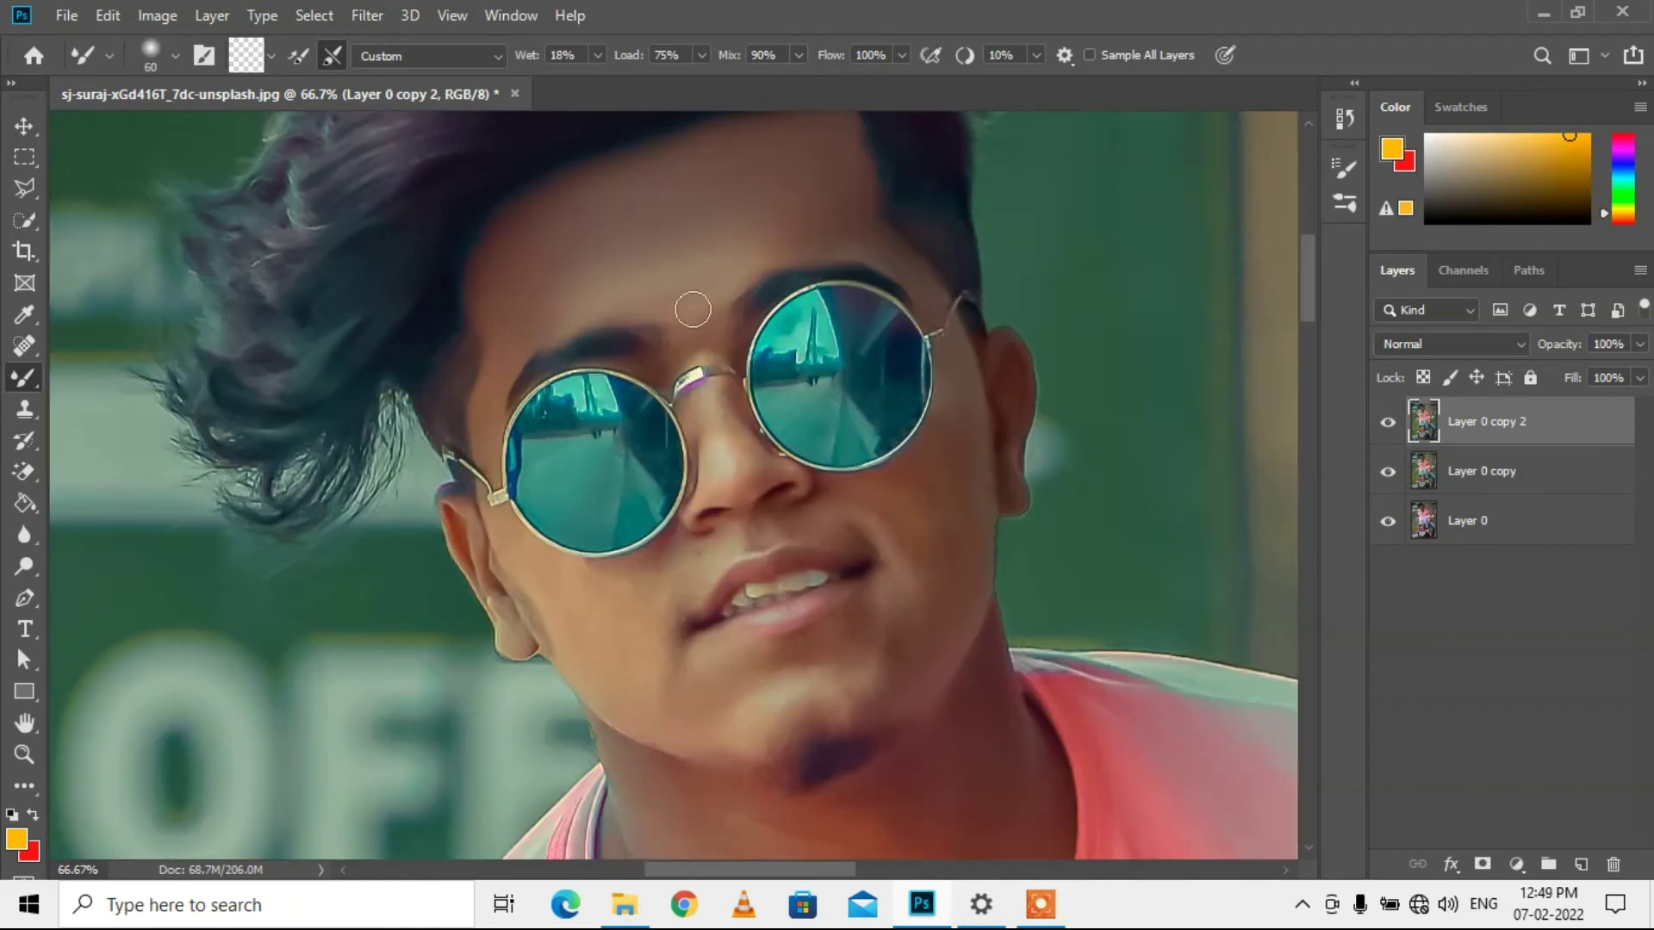
# Step: Smooth the facial skin with mixer-brush strokes at brush sizes 60–90
pyautogui.moveTo(690, 307); pyautogui.dragTo(625, 203)
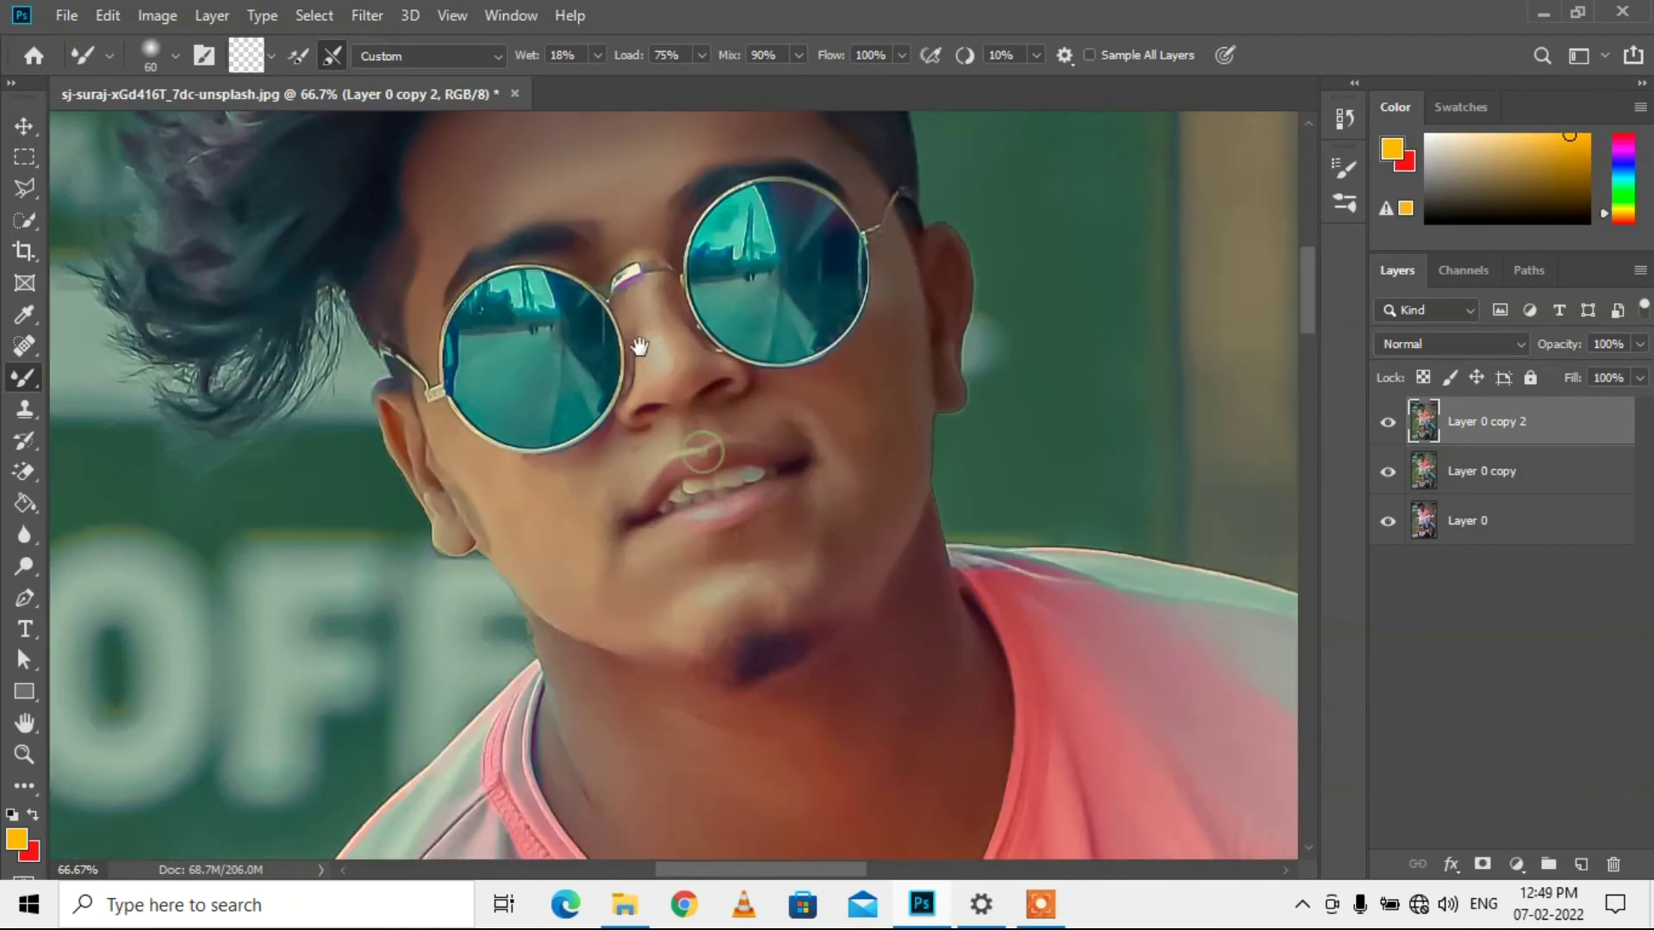
pyautogui.scroll(-2, 640, 292)
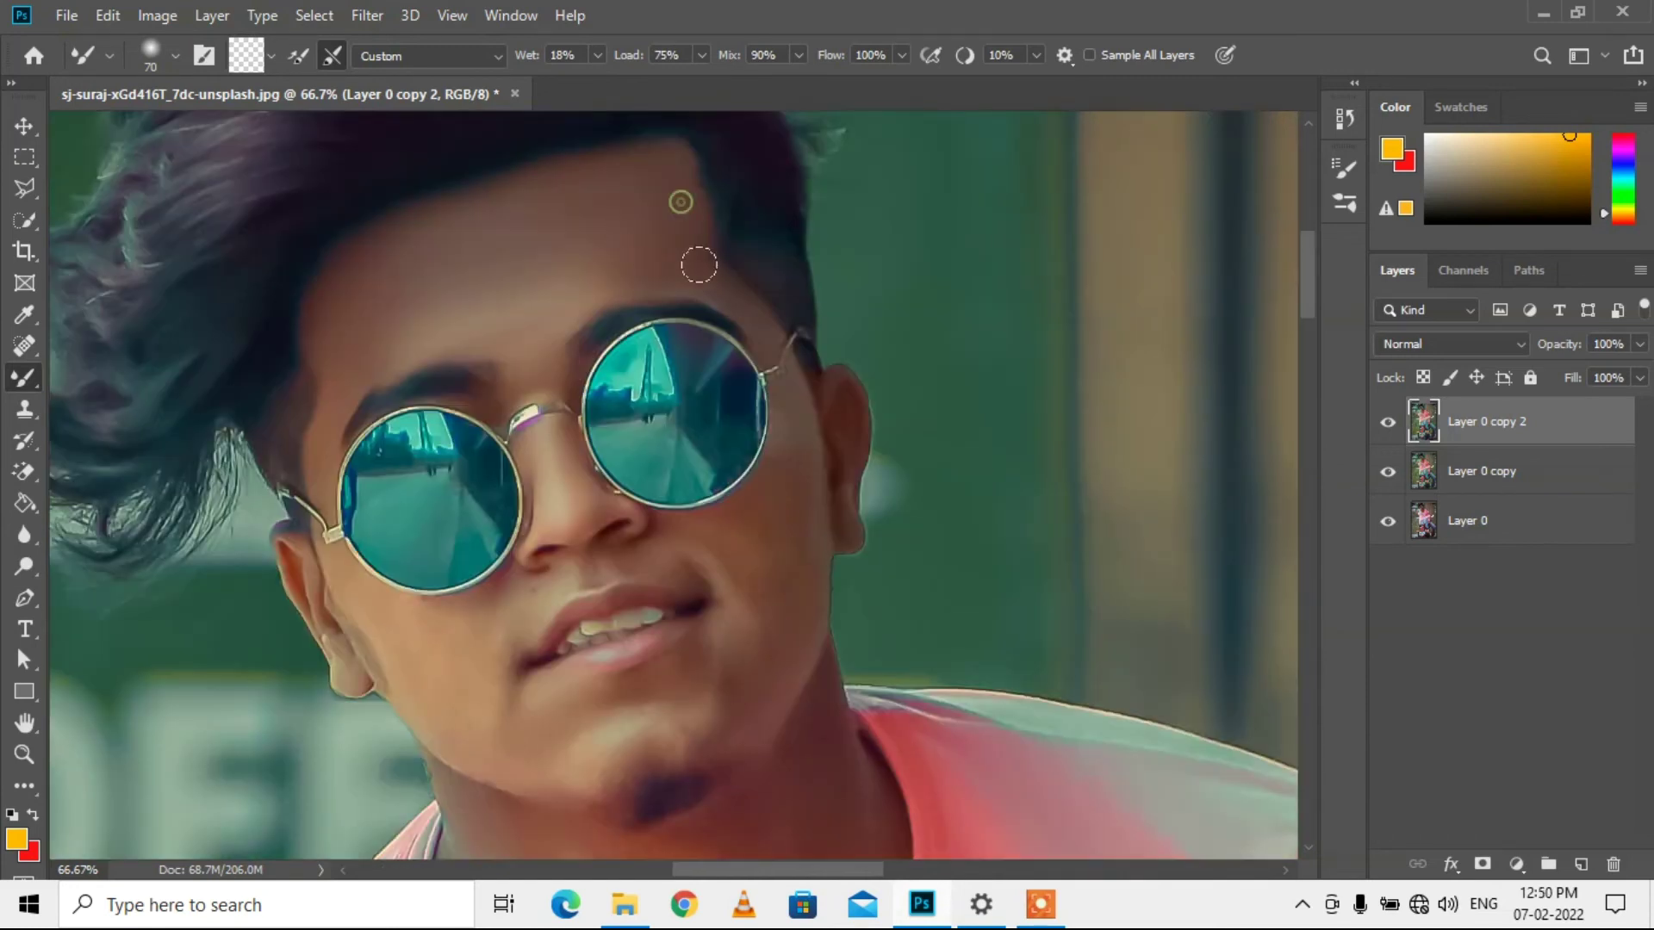
pyautogui.press('[')
pyautogui.press(']')
pyautogui.press(']')
pyautogui.press(']')
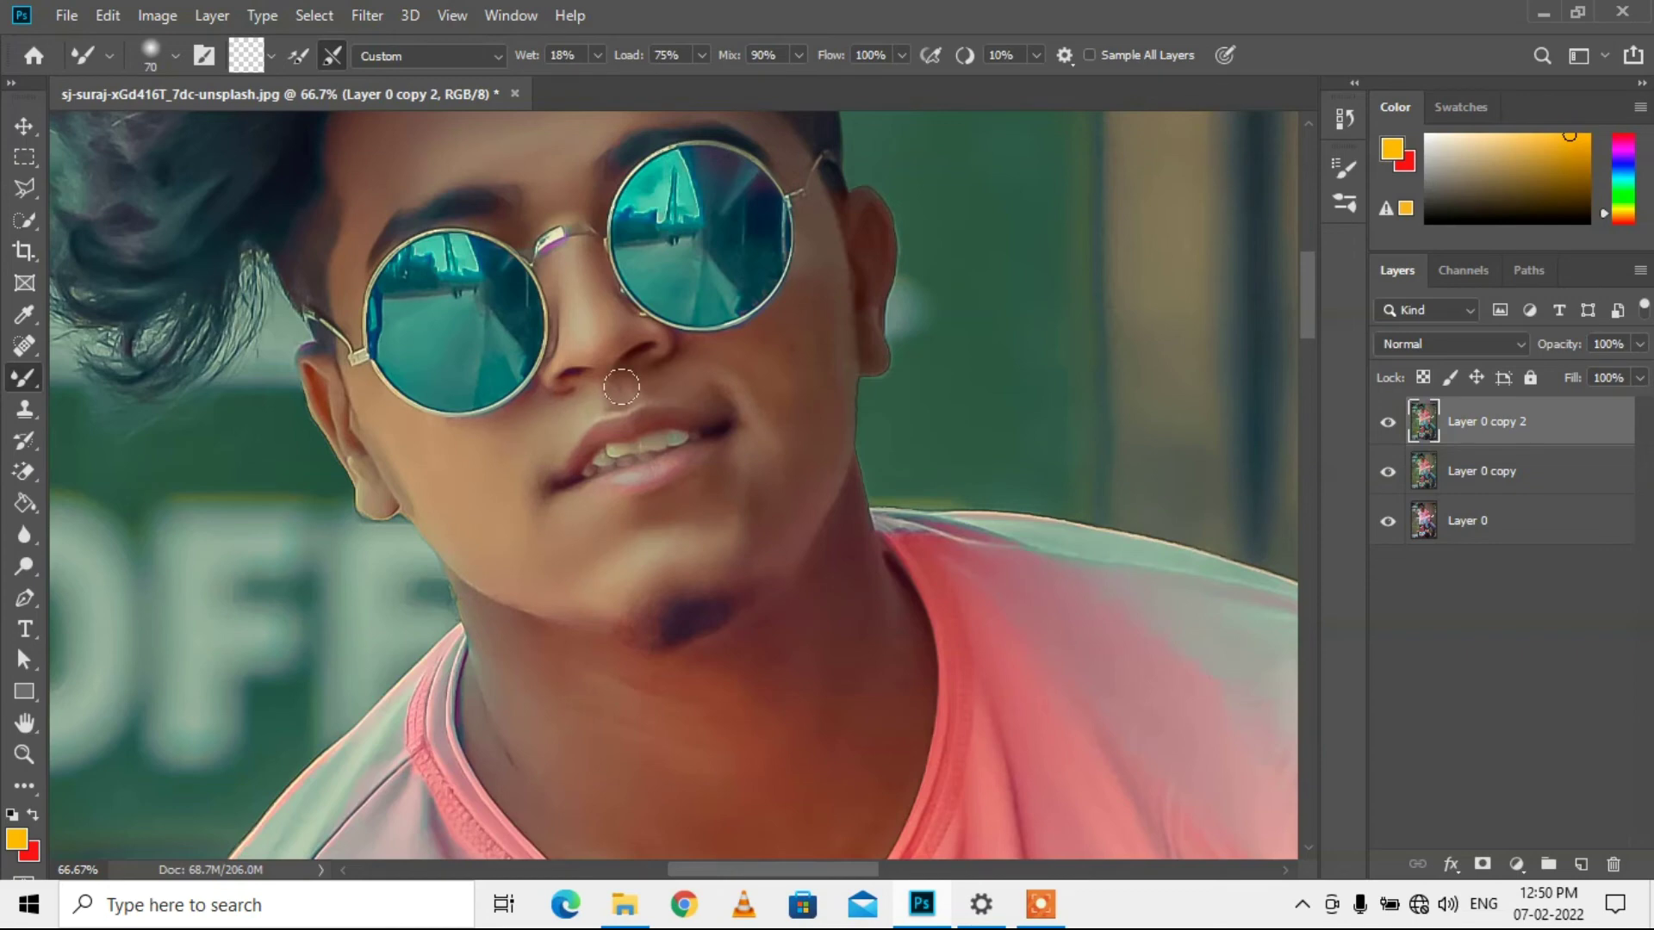
pyautogui.press('[')
pyautogui.press('[')
pyautogui.moveTo(766, 433)
pyautogui.mouseDown()
pyautogui.moveTo(523, 492)
pyautogui.moveTo(531, 602)
pyautogui.mouseUp()
pyautogui.press(']')
pyautogui.press(']')
pyautogui.moveTo(584, 517); pyautogui.dragTo(713, 237)
# Step: Smooth the neck and collar skin with a larger 125–200 brush, then hide Layer 0 copy
pyautogui.press(']')
pyautogui.press(']')
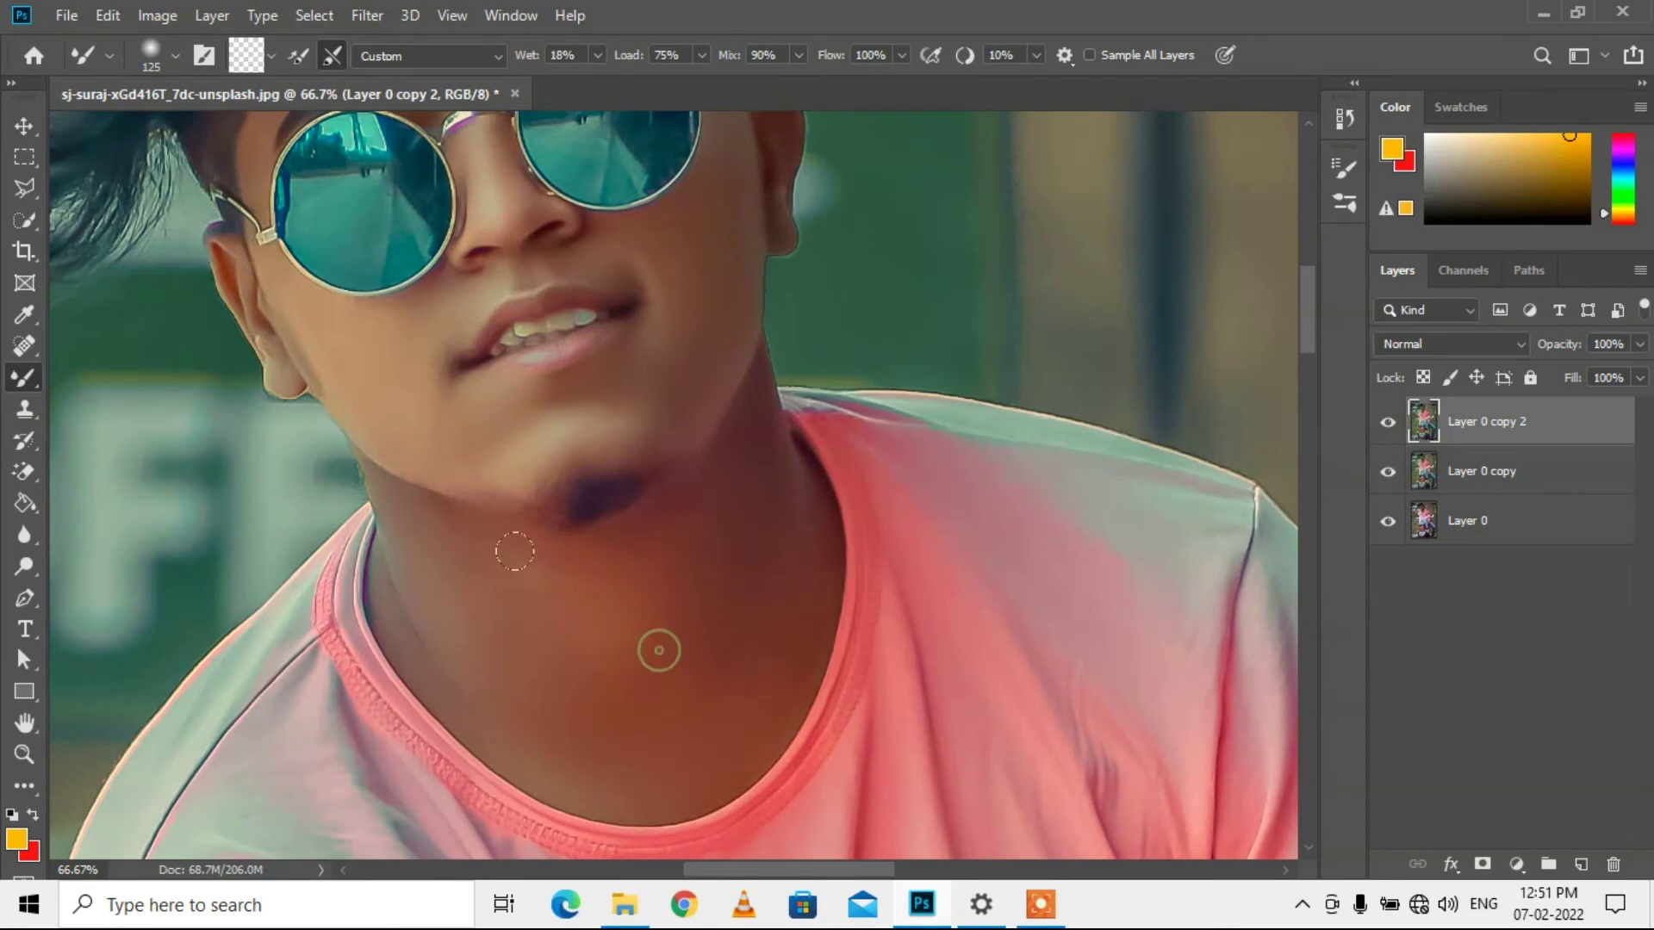
pyautogui.scroll(-4, 628, 690)
pyautogui.scroll(1, 769, 762)
pyautogui.scroll(-2, 1052, 491)
pyautogui.scroll(1, 971, 572)
pyautogui.scroll(2, 450, 363)
pyautogui.press(']')
pyautogui.press(']')
pyautogui.press(']')
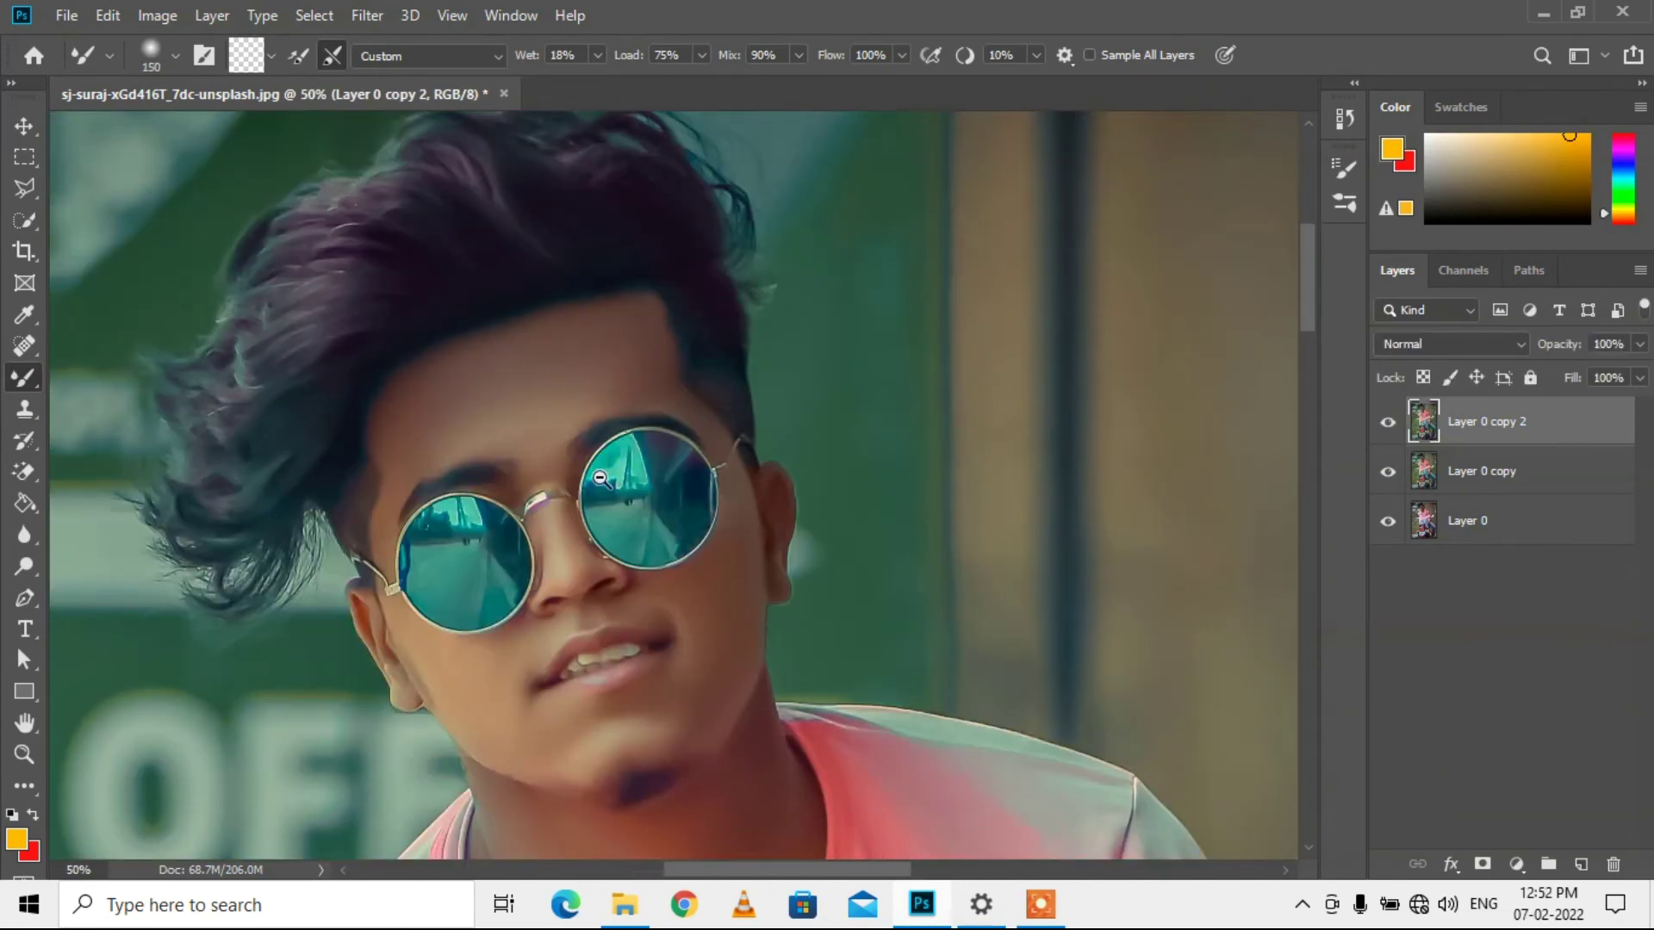
pyautogui.scroll(-5, 584, 494)
pyautogui.press('[')
pyautogui.press('[')
pyautogui.click(1387, 471)
pyautogui.click(1387, 422)
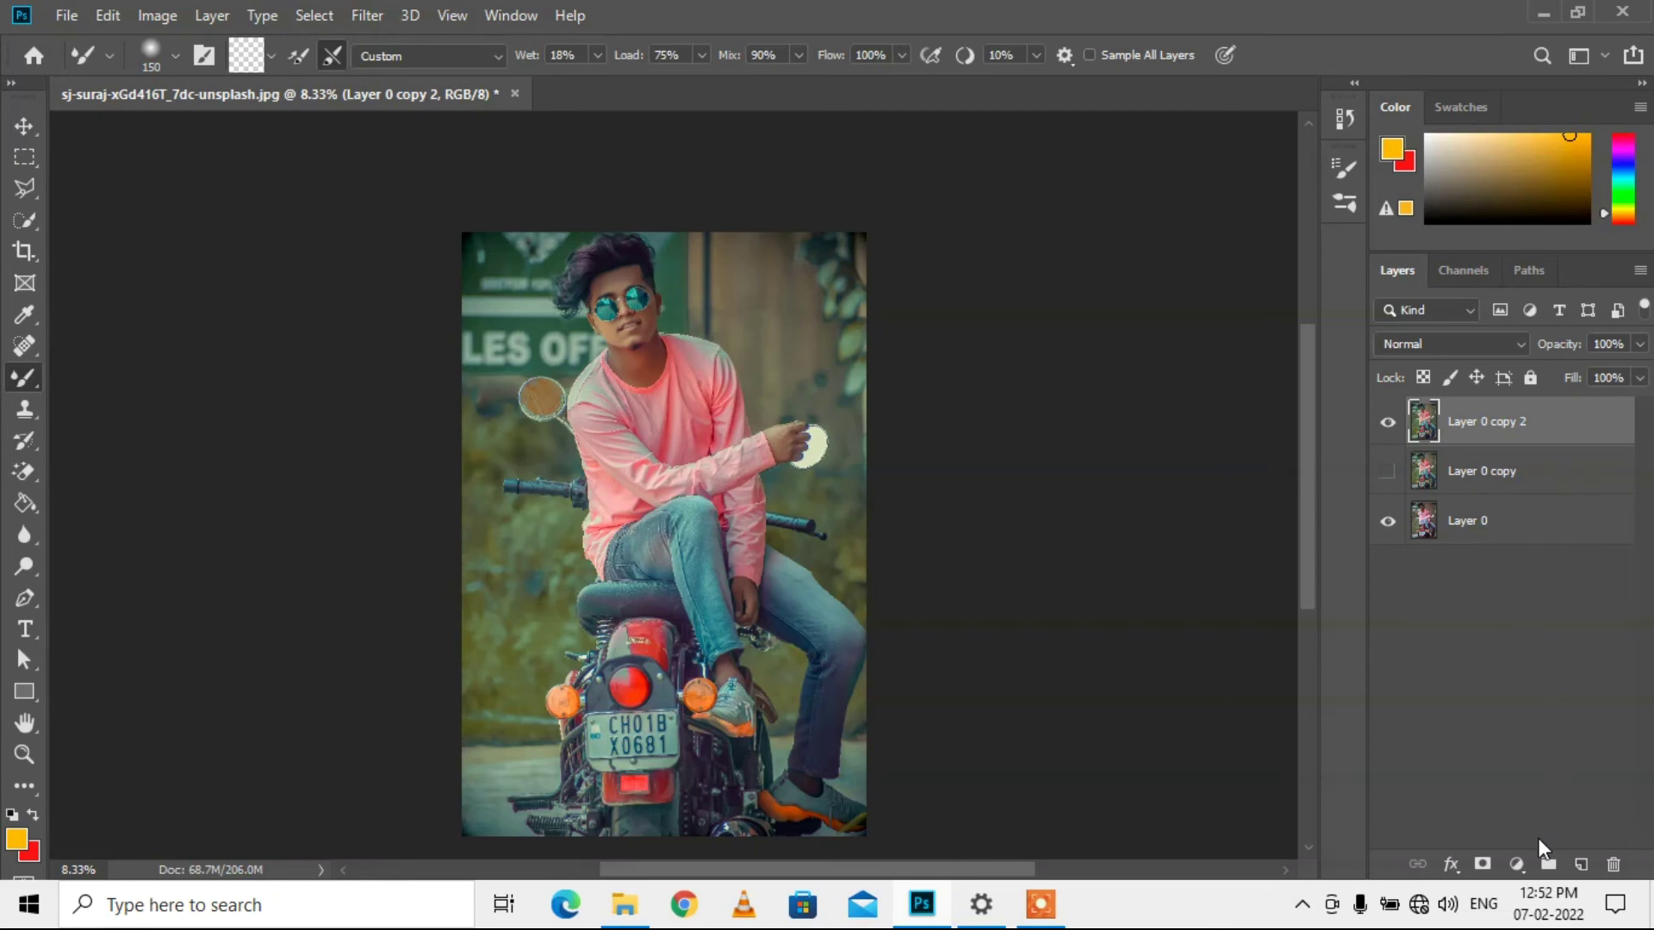
# Step: Add a Levels layer with input levels 7, 1.16 and 255, and compare it on and off
pyautogui.click(1516, 864)
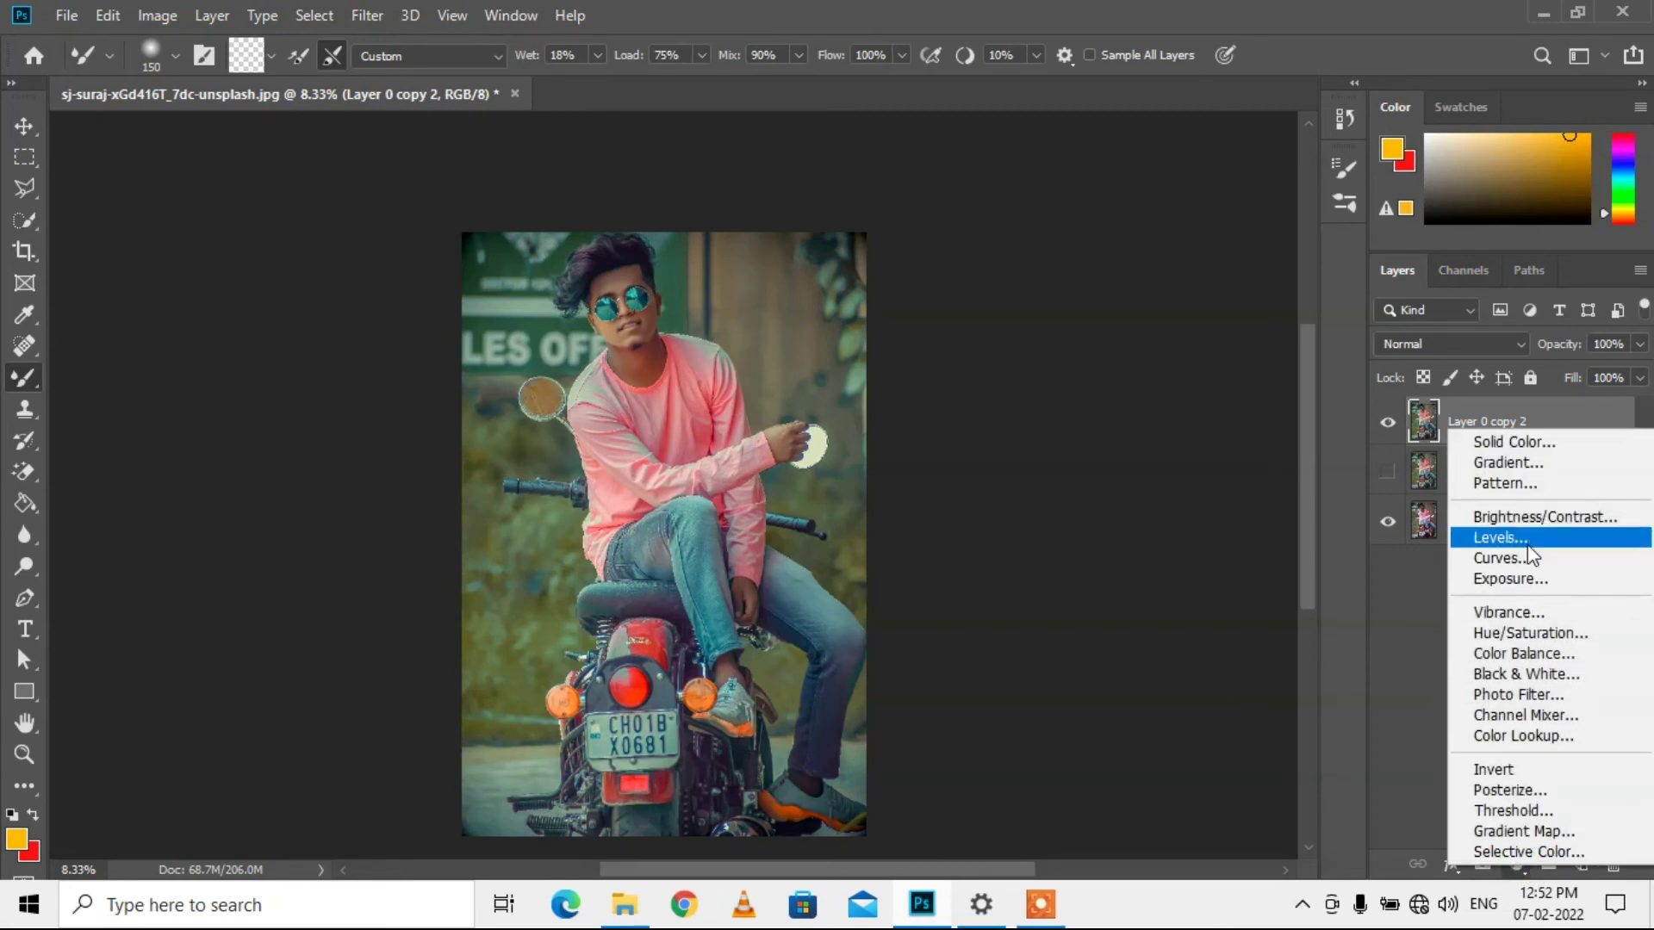
pyautogui.click(1503, 539)
pyautogui.moveTo(953, 505); pyautogui.dragTo(963, 504)
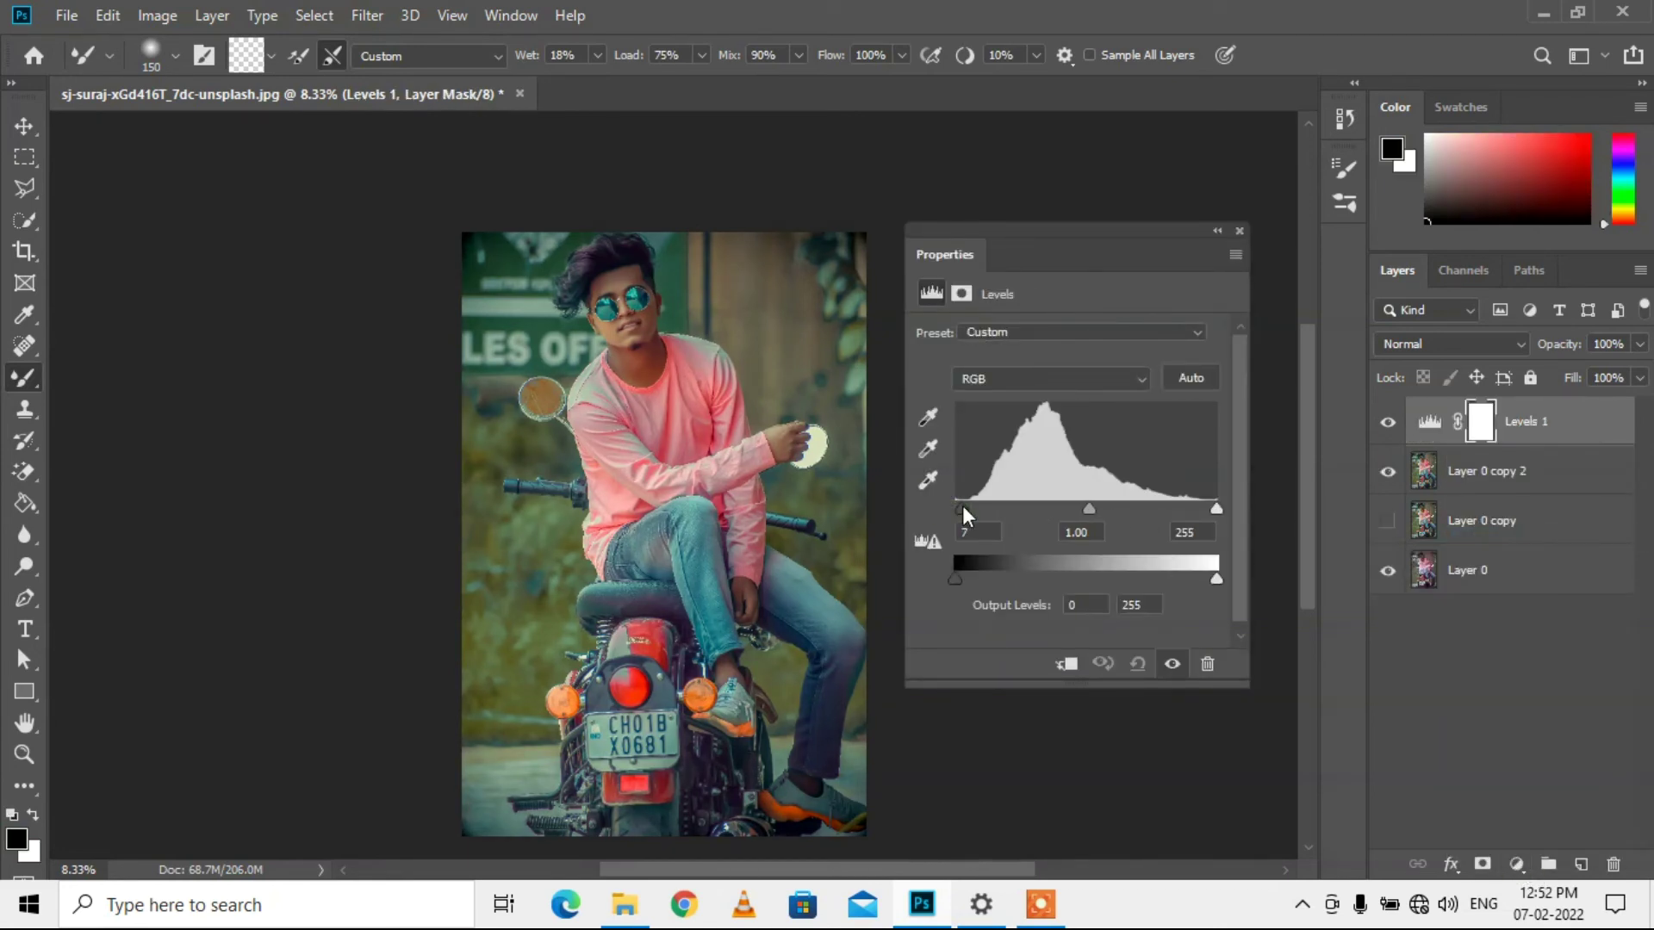
pyautogui.moveTo(1083, 508); pyautogui.dragTo(1077, 509)
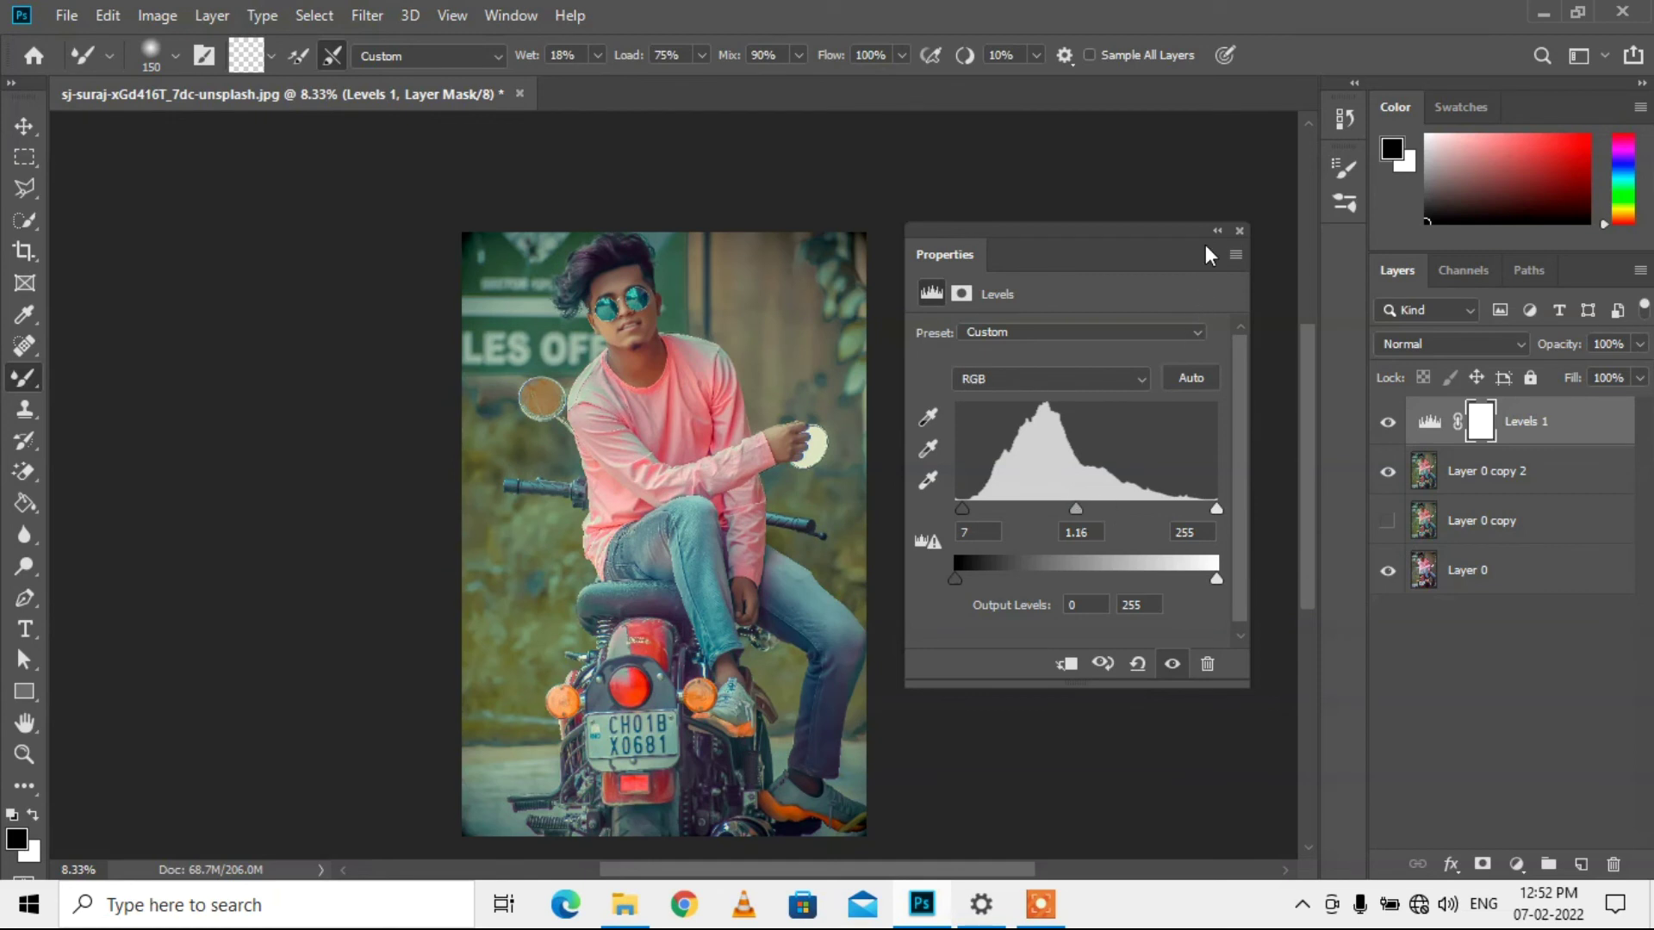
pyautogui.click(1238, 232)
pyautogui.click(1388, 422)
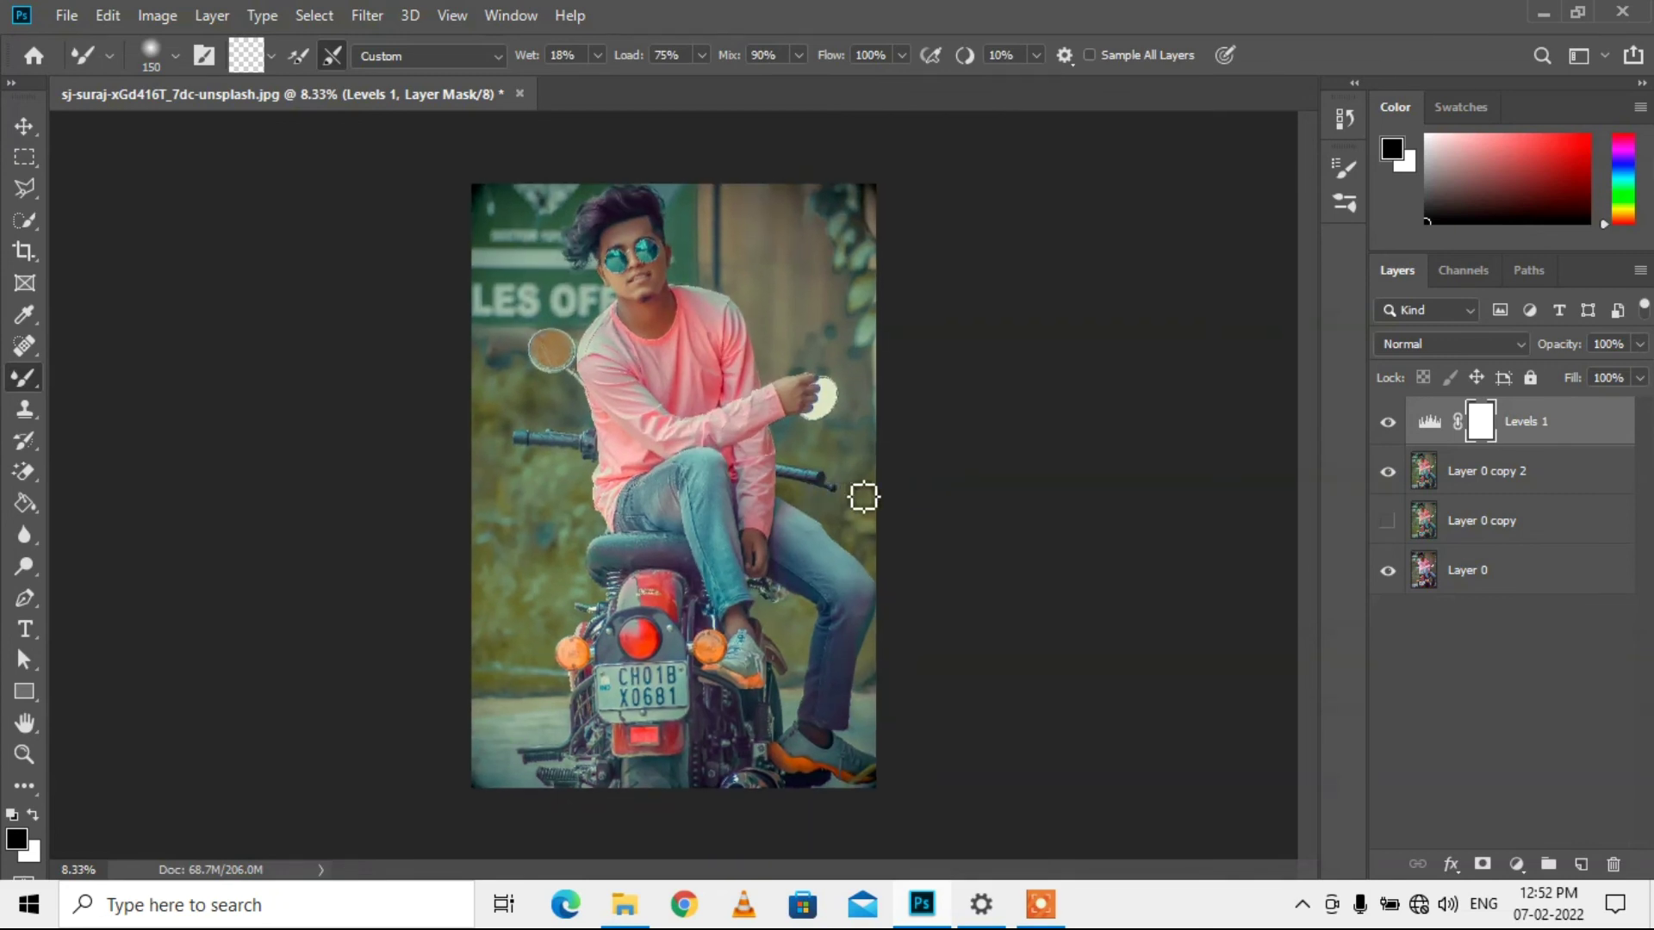
pyautogui.click(1387, 471)
pyautogui.click(1516, 864)
# Step: Add a Color Lookup layer using FallColors.look and lower its opacity to 43%
pyautogui.click(1507, 726)
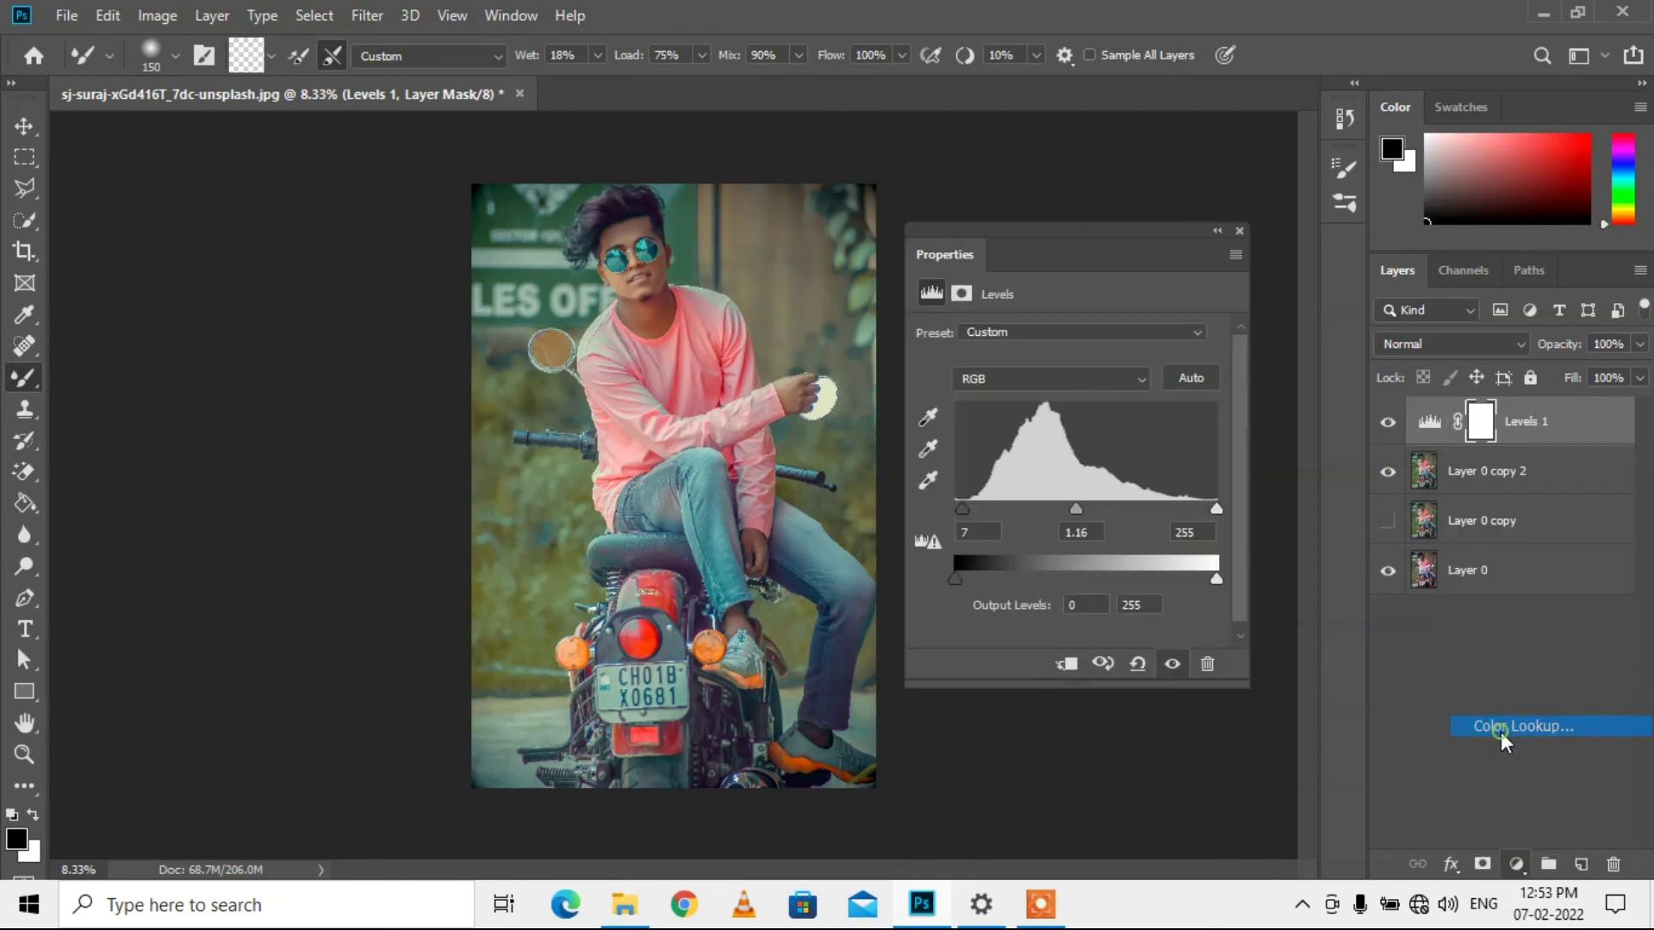
pyautogui.click(1111, 336)
pyautogui.click(1070, 310)
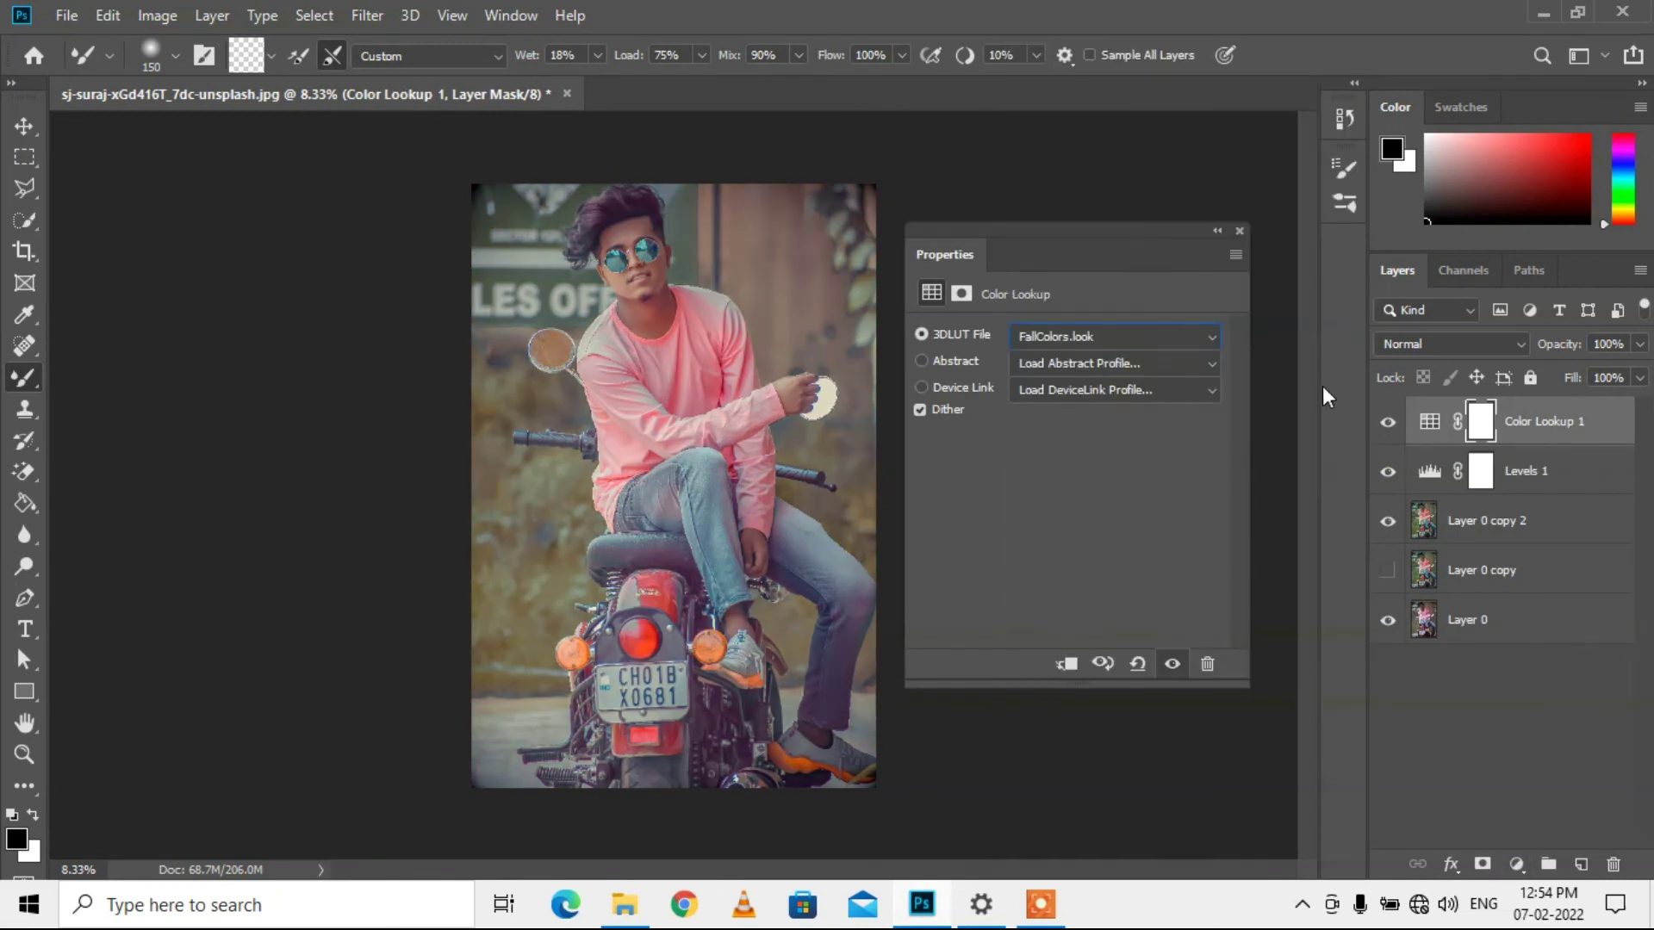
pyautogui.click(1382, 424)
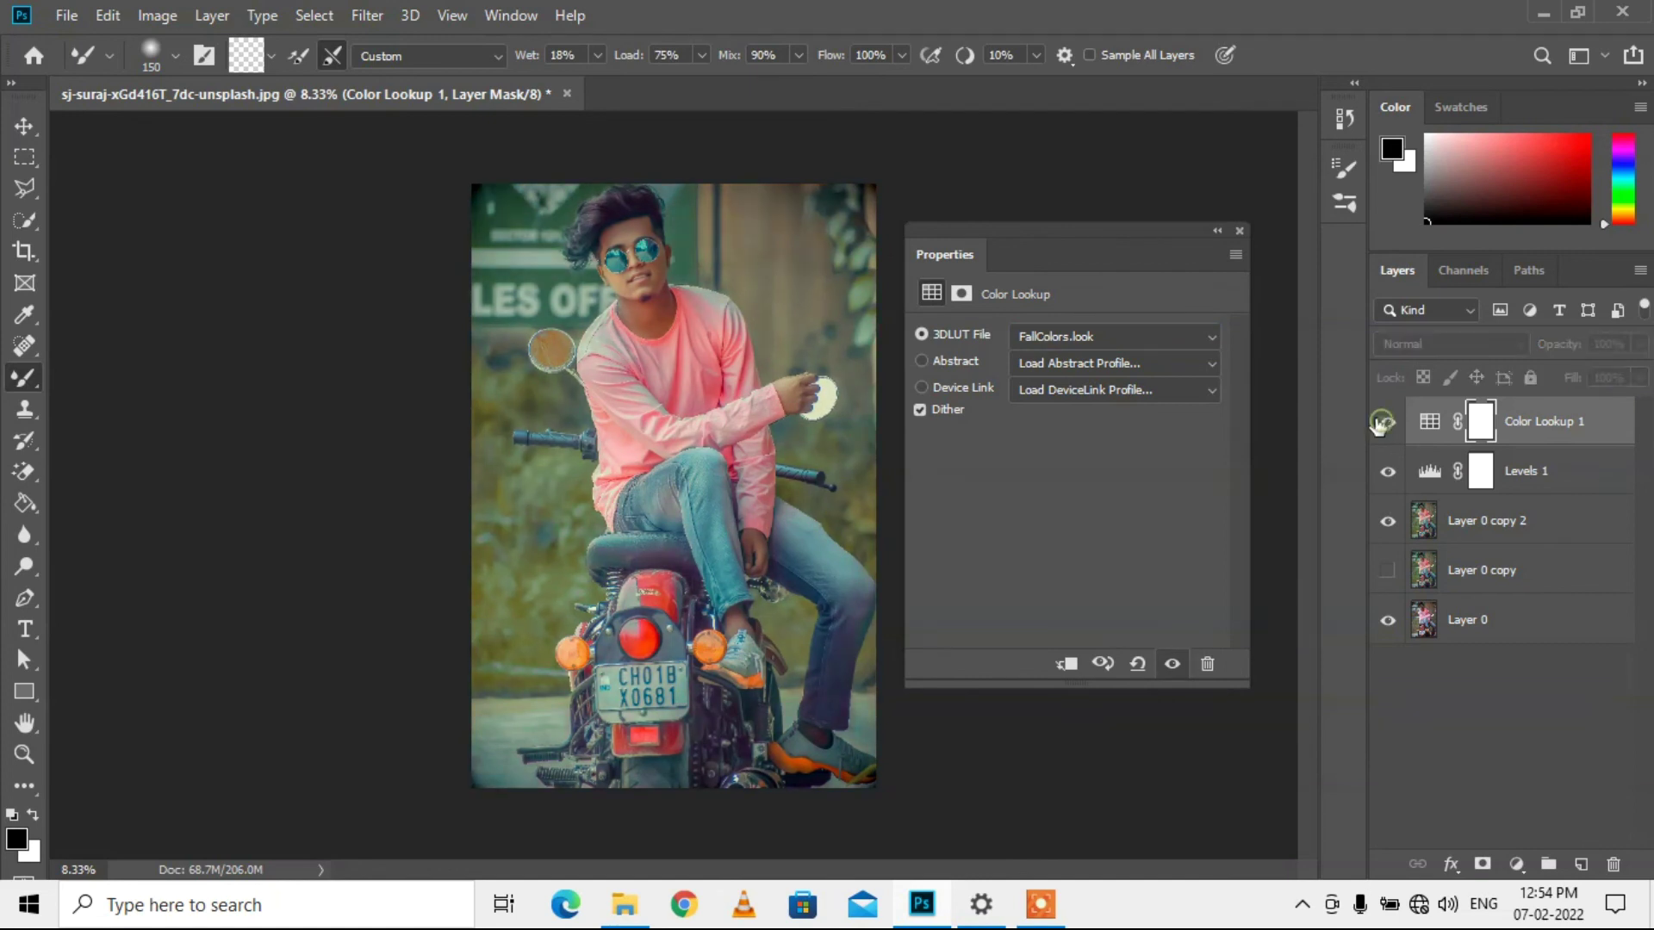
pyautogui.click(1238, 230)
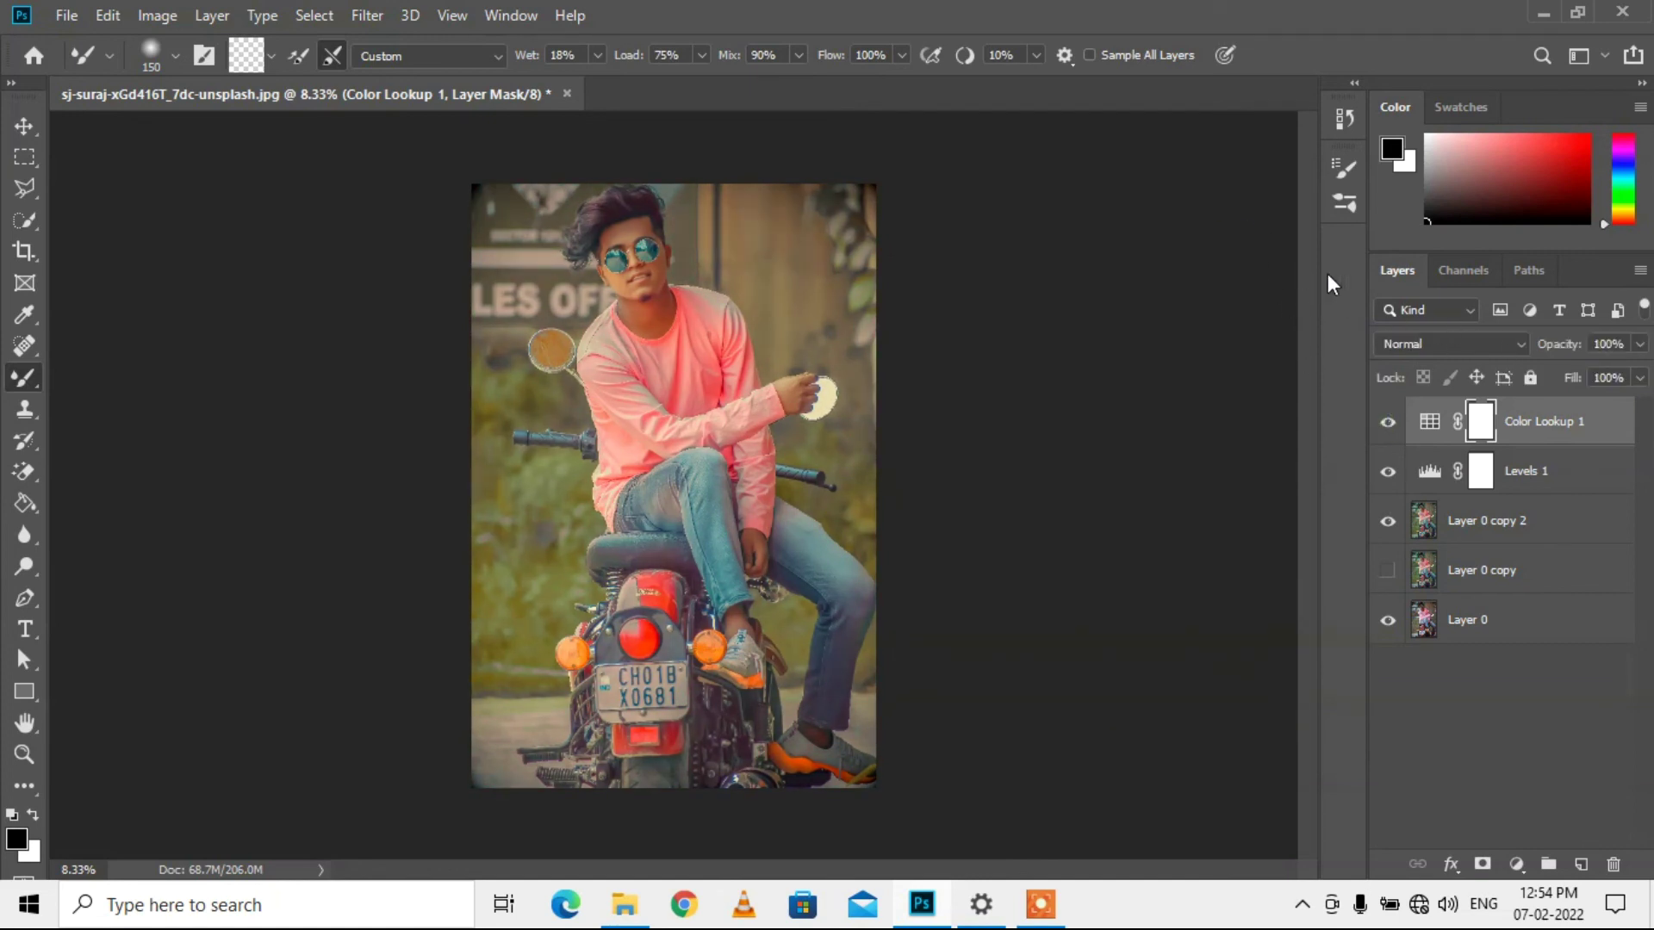
pyautogui.moveTo(1639, 354)
pyautogui.mouseDown()
pyautogui.moveTo(1581, 385)
pyautogui.moveTo(1523, 385)
pyautogui.moveTo(1562, 380)
pyautogui.mouseUp()
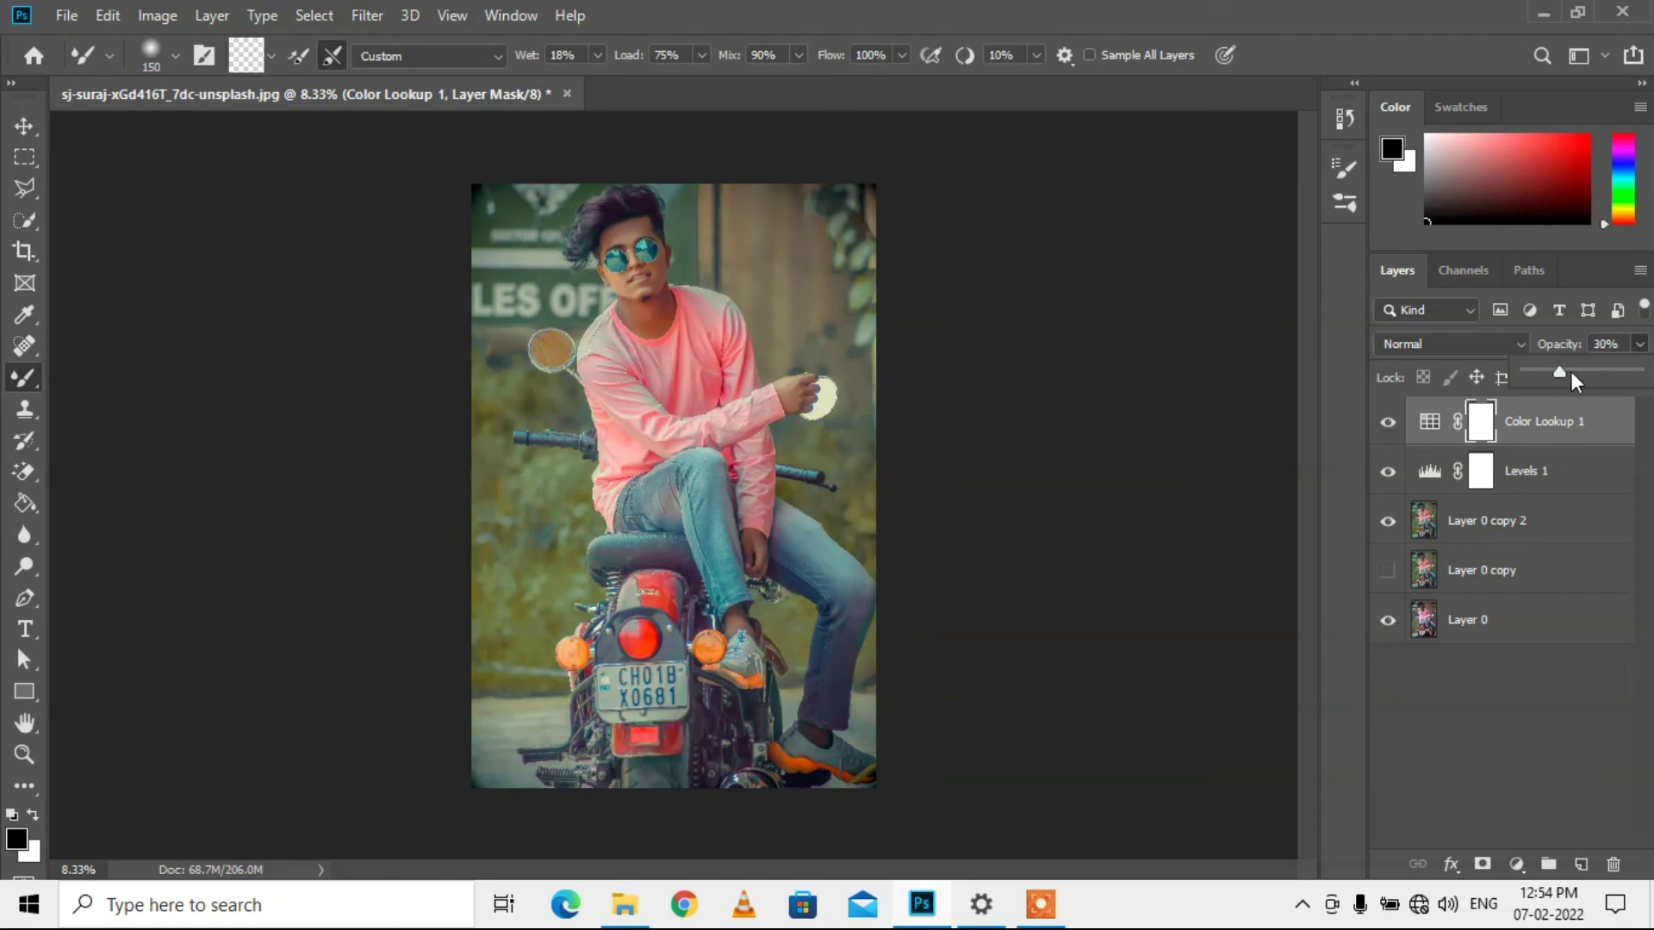
pyautogui.click(1388, 522)
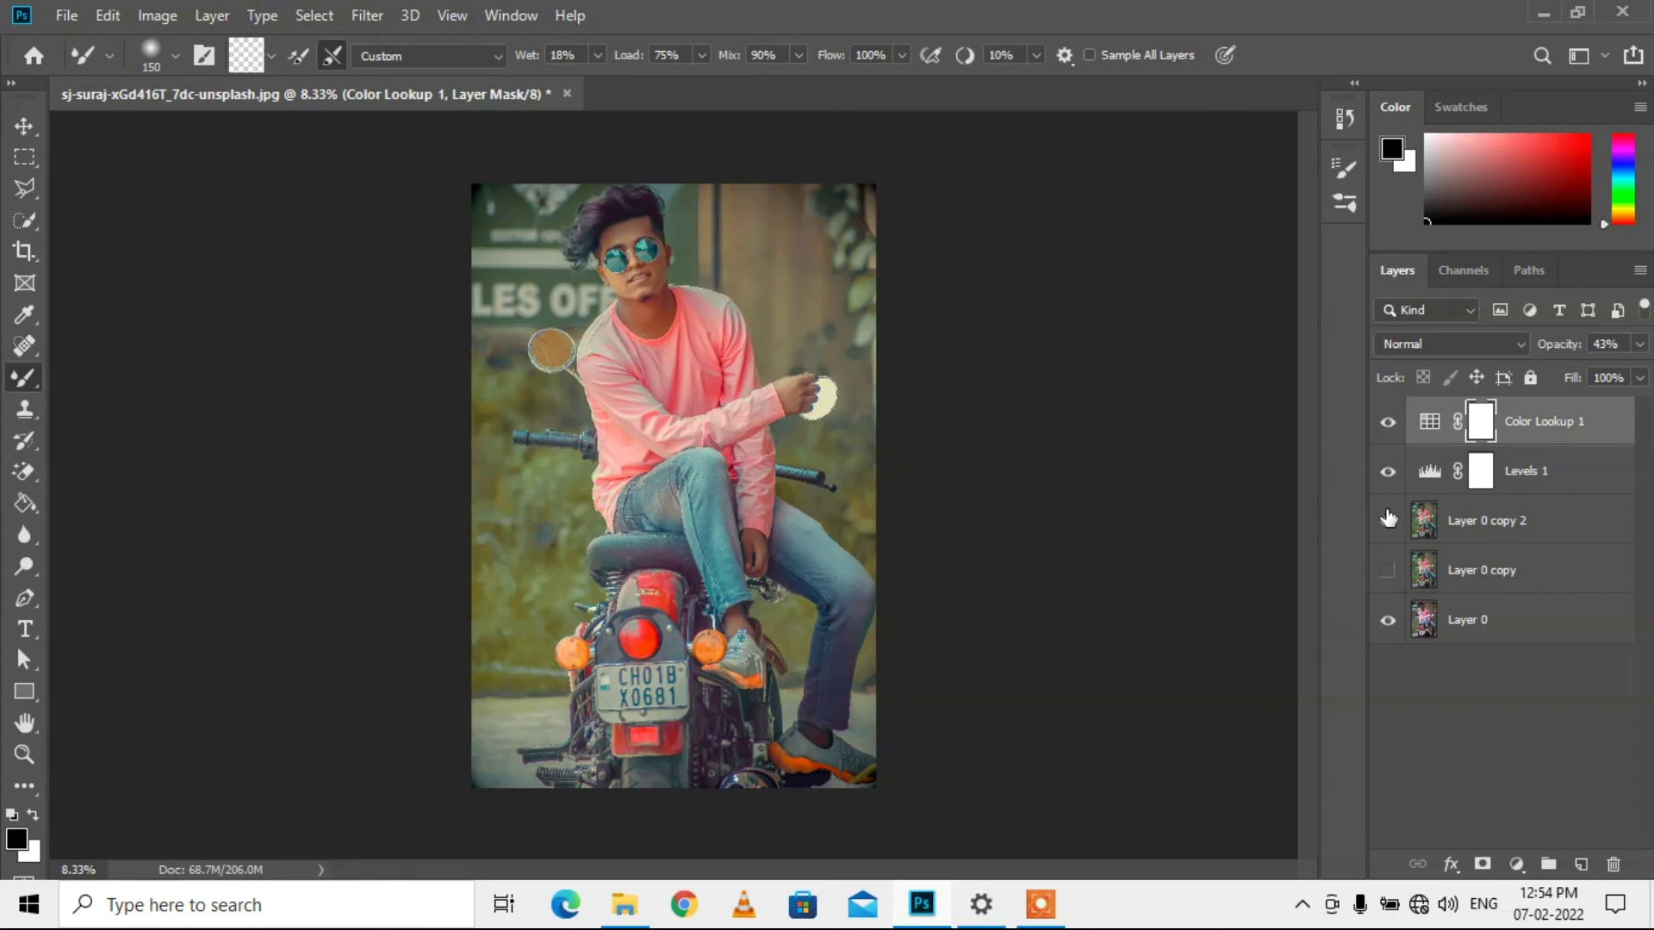